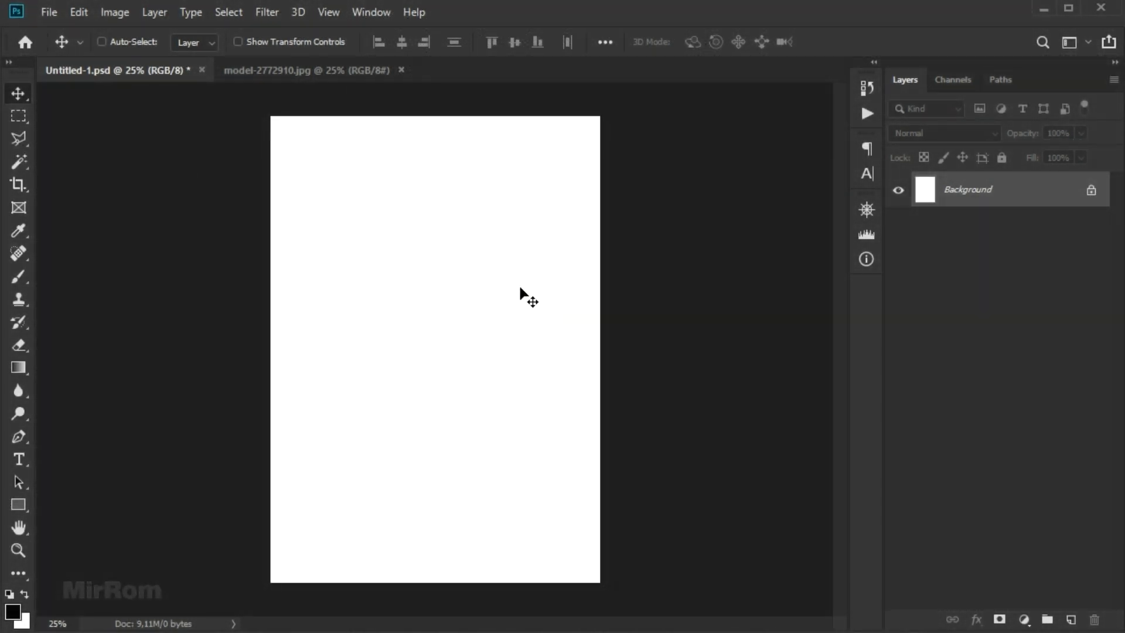
Check the document size, then place the model photo into Untitled-1 to fill the page width.
{"action": "key", "text": "ctrl+alt+i"}
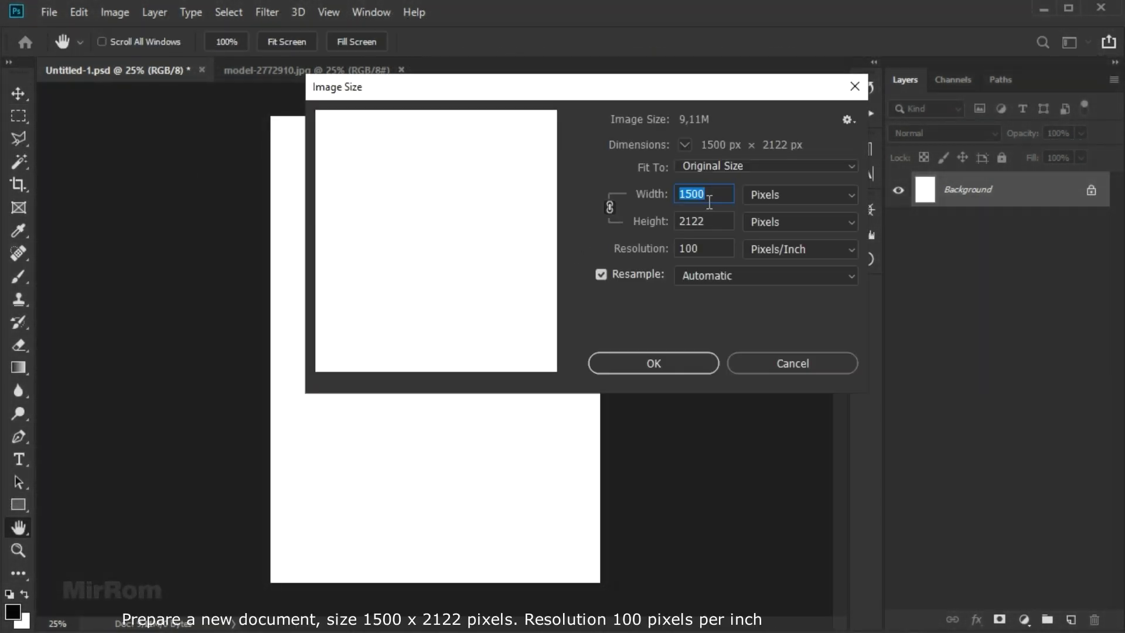
{"action": "left_click", "coordinate": [690, 366]}
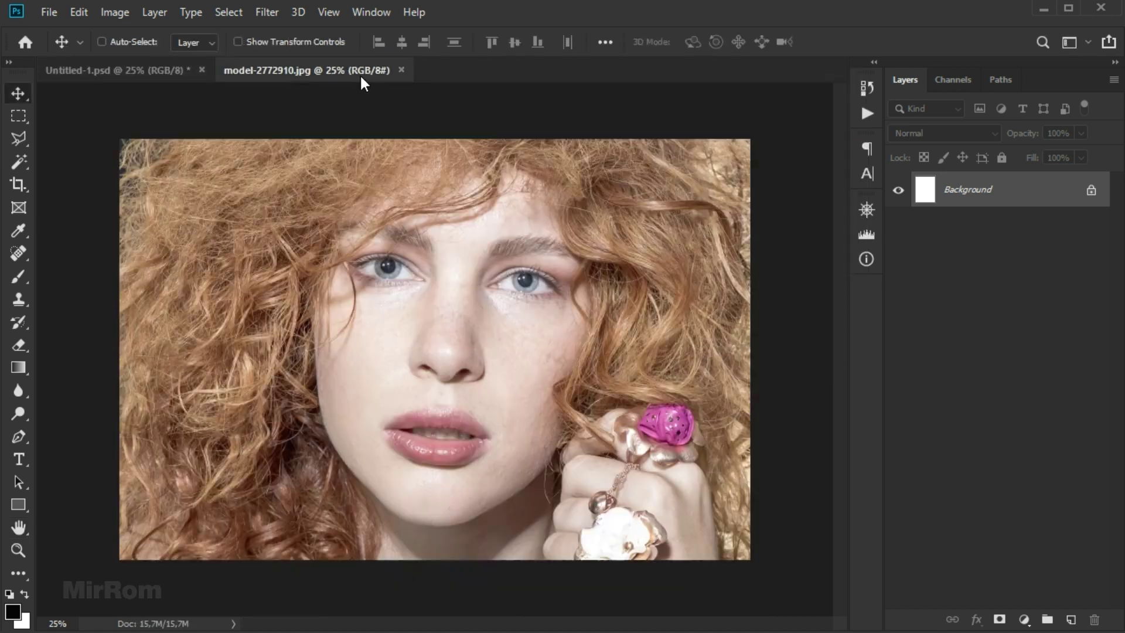
{"action": "mouse_move", "coordinate": [360, 72]}
{"action": "left_mouse_down"}
{"action": "mouse_move", "coordinate": [392, 138]}
{"action": "mouse_move", "coordinate": [524, 132]}
{"action": "left_mouse_up"}
{"action": "left_click_drag", "start_coordinate": [585, 251], "coordinate": [347, 301]}
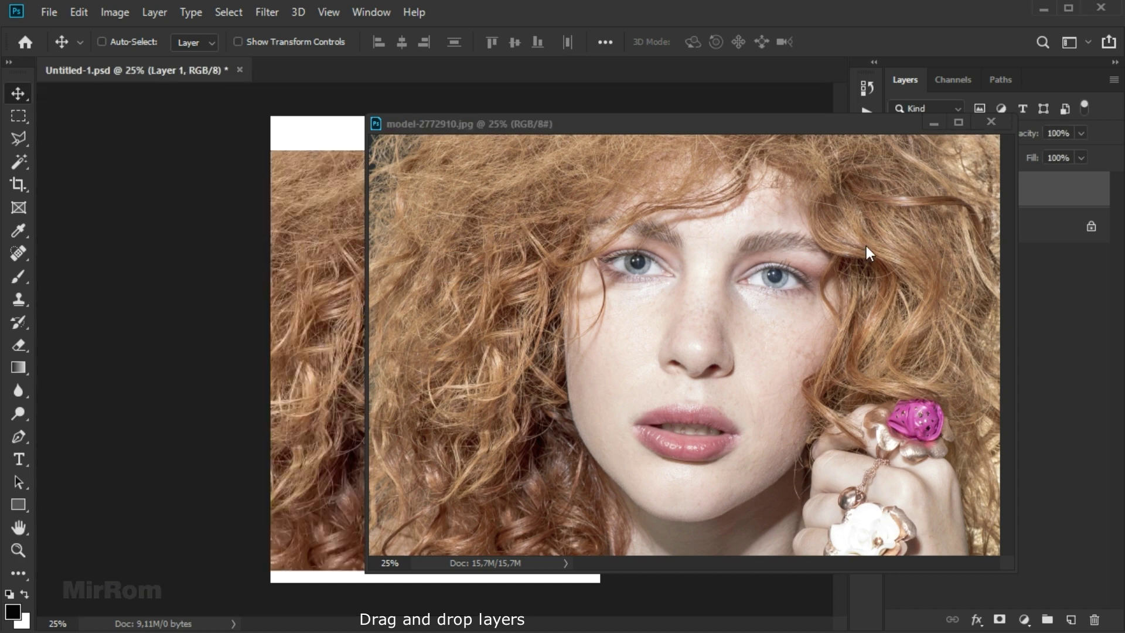
{"action": "left_click", "coordinate": [991, 122]}
{"action": "mouse_move", "coordinate": [684, 258]}
{"action": "left_mouse_down"}
{"action": "mouse_move", "coordinate": [526, 251]}
{"action": "mouse_move", "coordinate": [540, 252]}
{"action": "left_mouse_up"}
Rename the new photo layer to Model.
{"action": "double_click", "coordinate": [956, 189]}
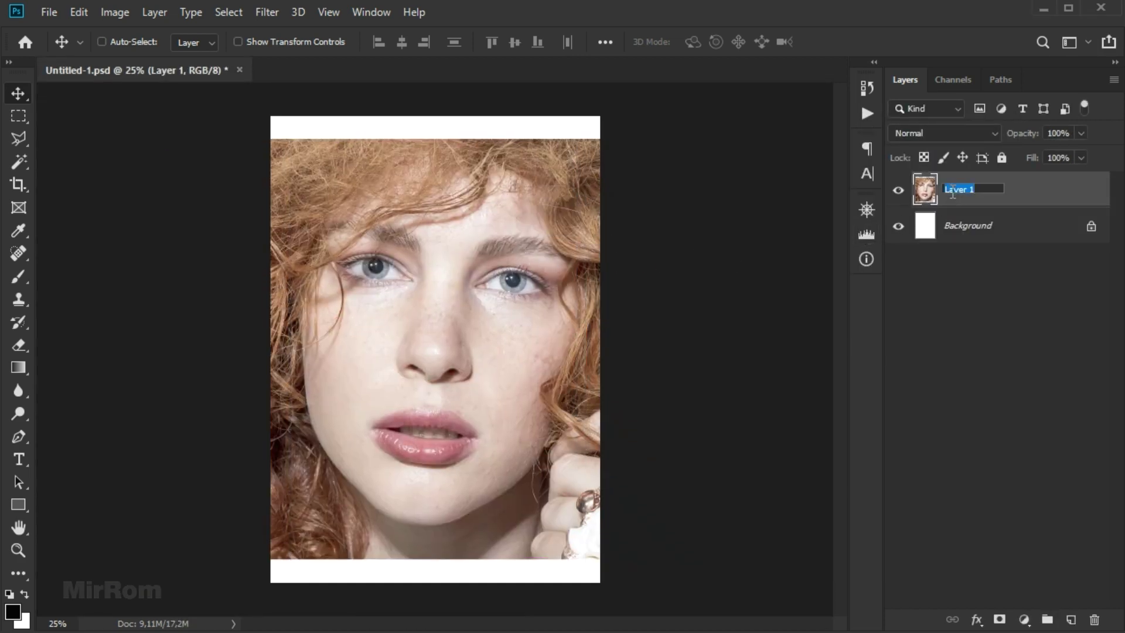
{"action": "type", "text": "Model"}
{"action": "key", "text": "Return"}
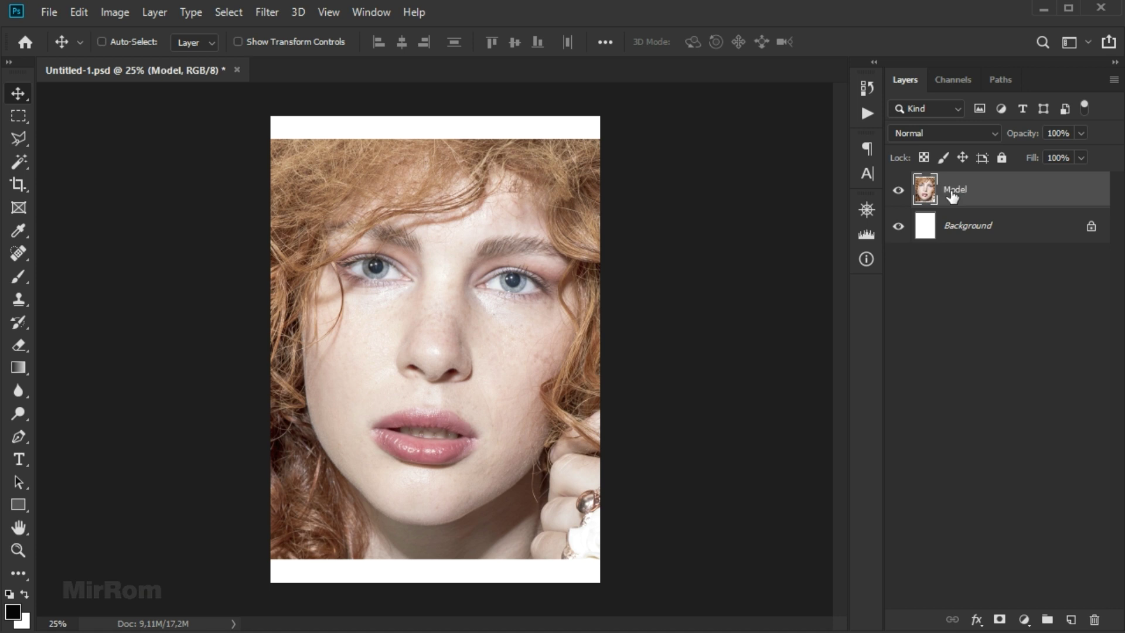
{"action": "left_click", "coordinate": [265, 18]}
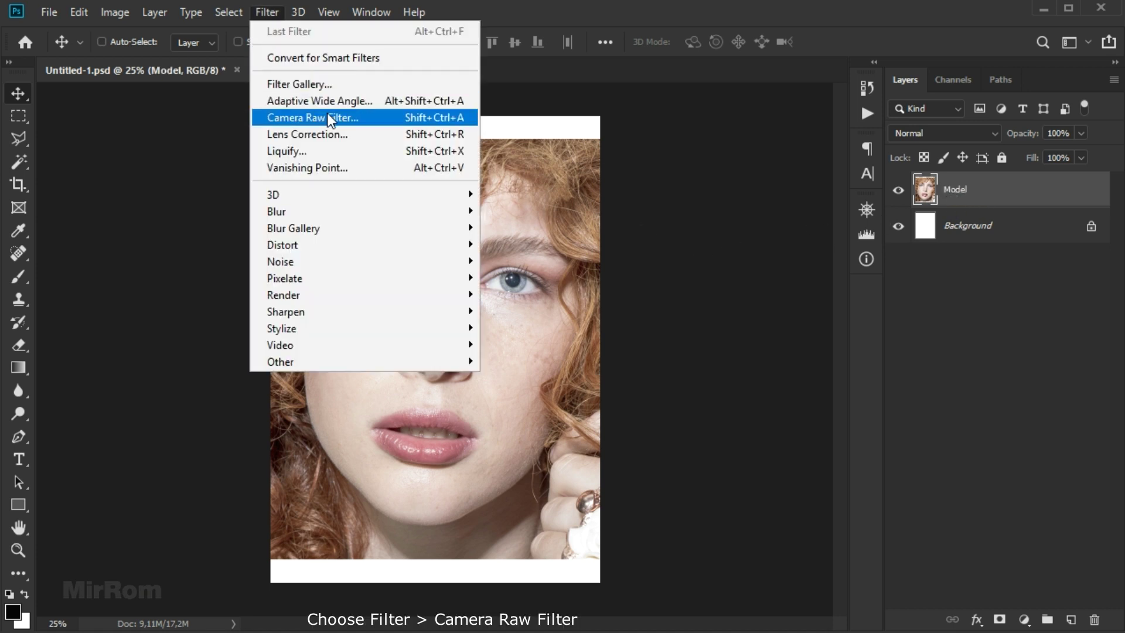
In Camera Raw, set Contrast +36, Highlights -96, Shadows +37 and Blacks -49.
{"action": "left_click", "coordinate": [377, 116]}
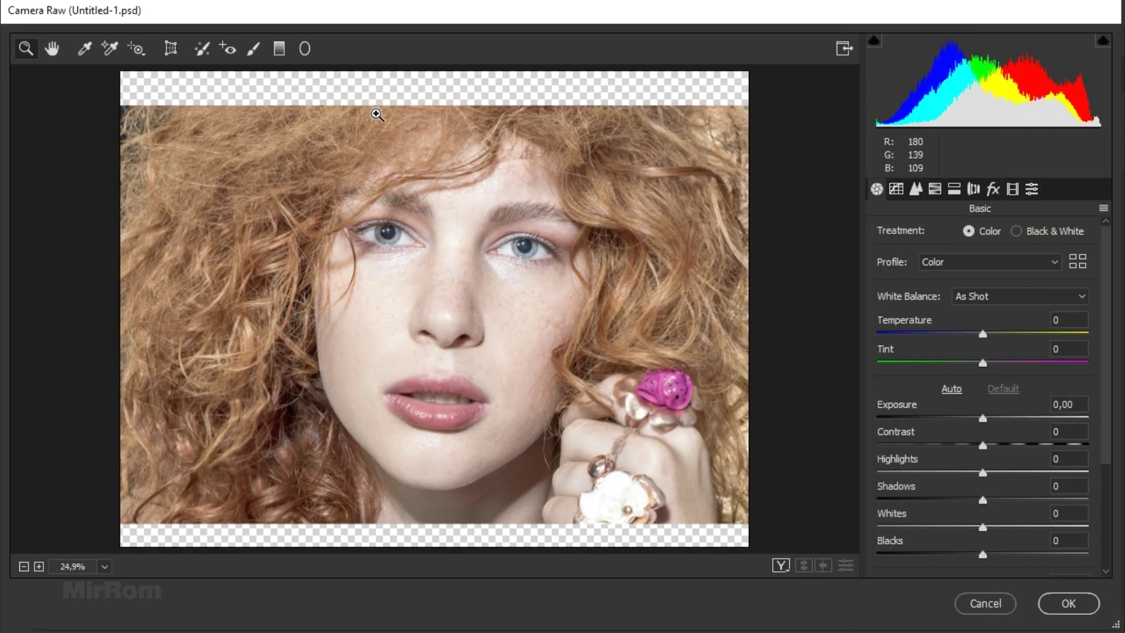
{"action": "left_click", "coordinate": [702, 315]}
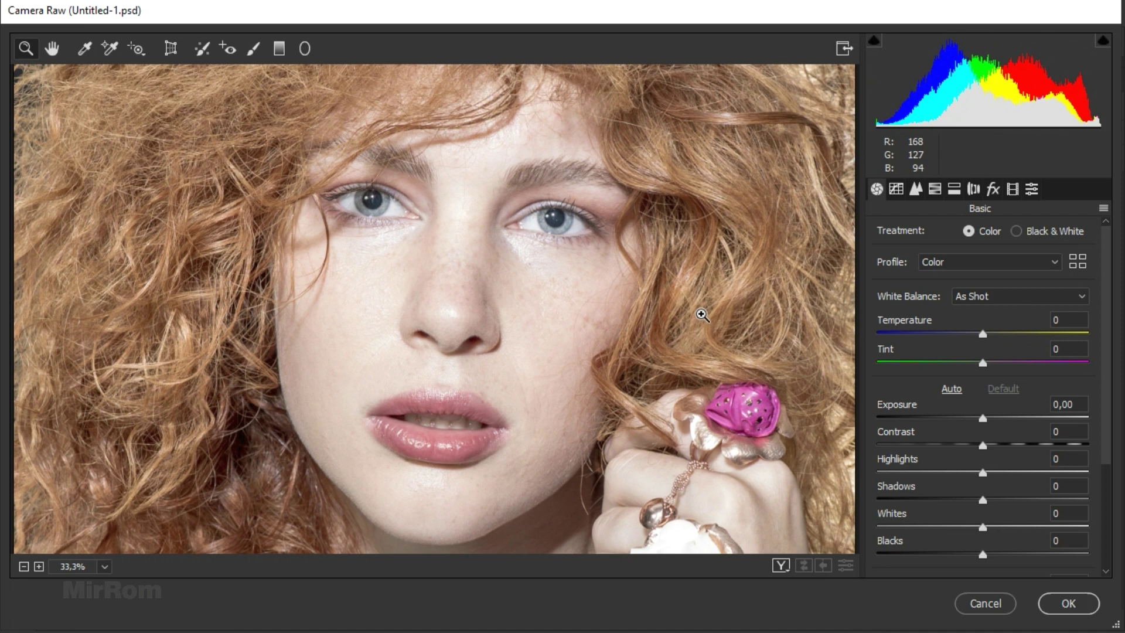
{"action": "left_click", "coordinate": [702, 315], "text": "alt"}
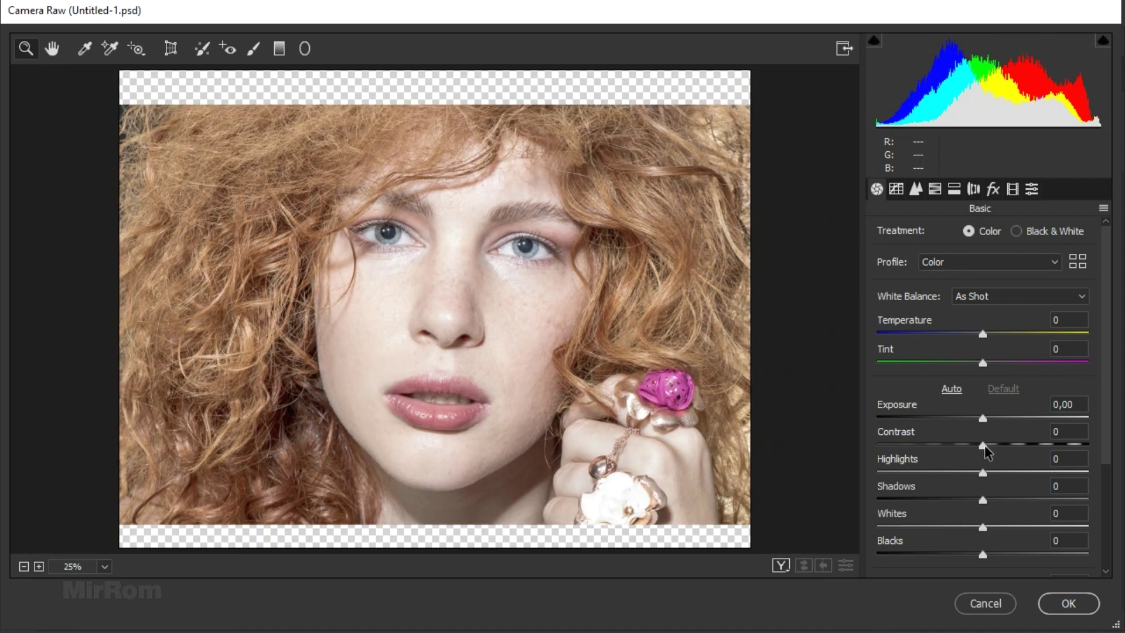
{"action": "left_click_drag", "start_coordinate": [984, 445], "coordinate": [1021, 444]}
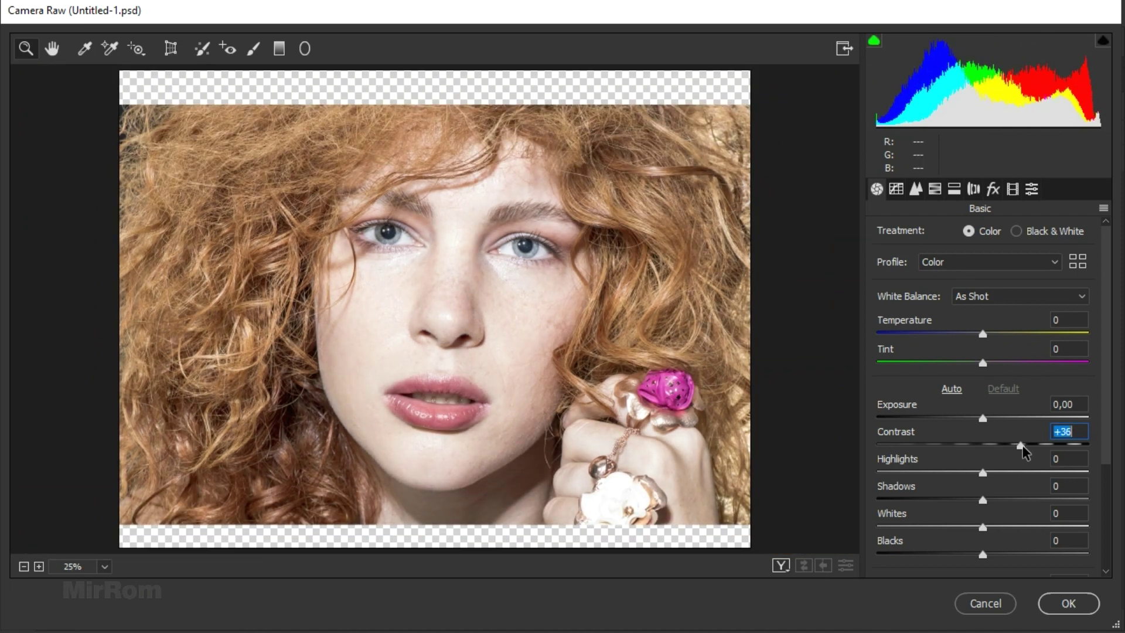
{"action": "left_click_drag", "start_coordinate": [982, 473], "coordinate": [886, 472]}
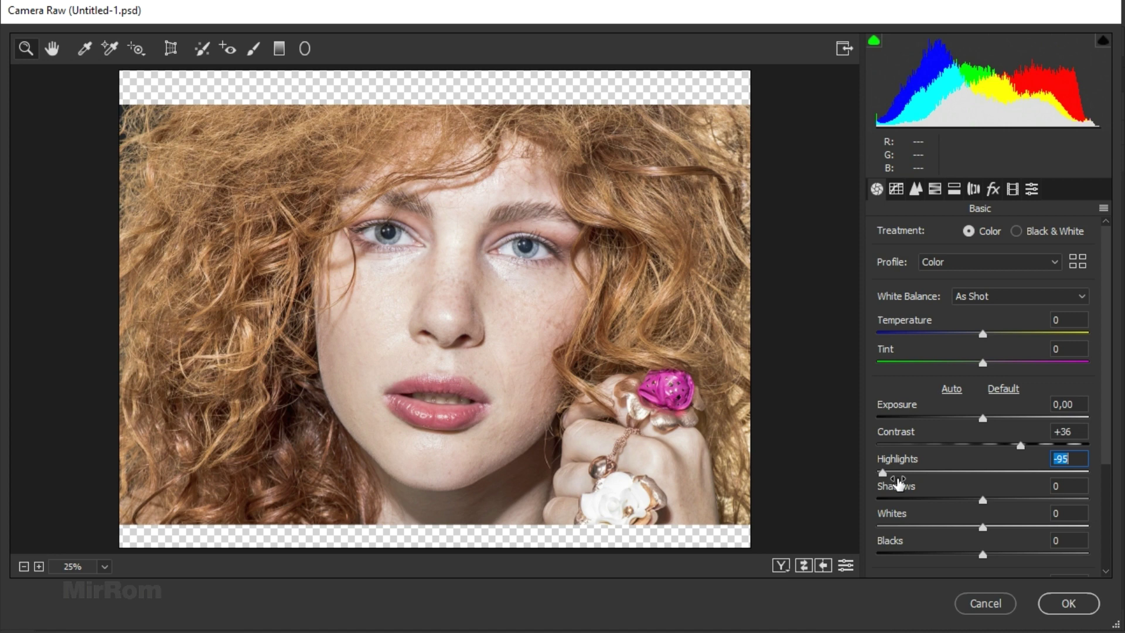
{"action": "left_click_drag", "start_coordinate": [982, 498], "coordinate": [1022, 498]}
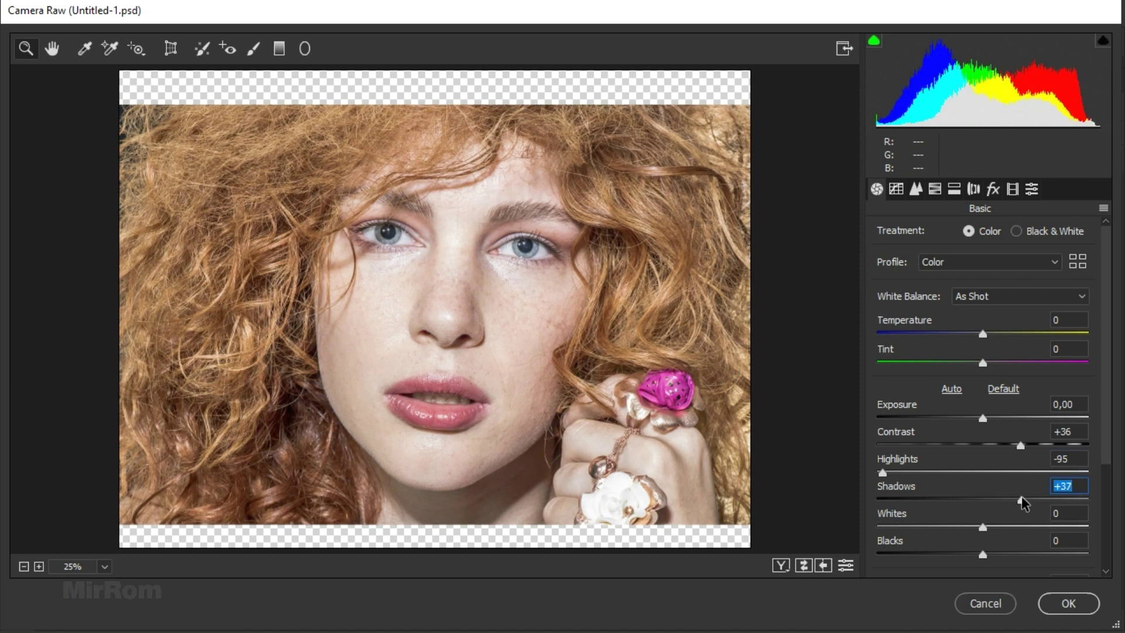
{"action": "left_click_drag", "start_coordinate": [983, 555], "coordinate": [931, 555]}
{"action": "left_click", "coordinate": [883, 472]}
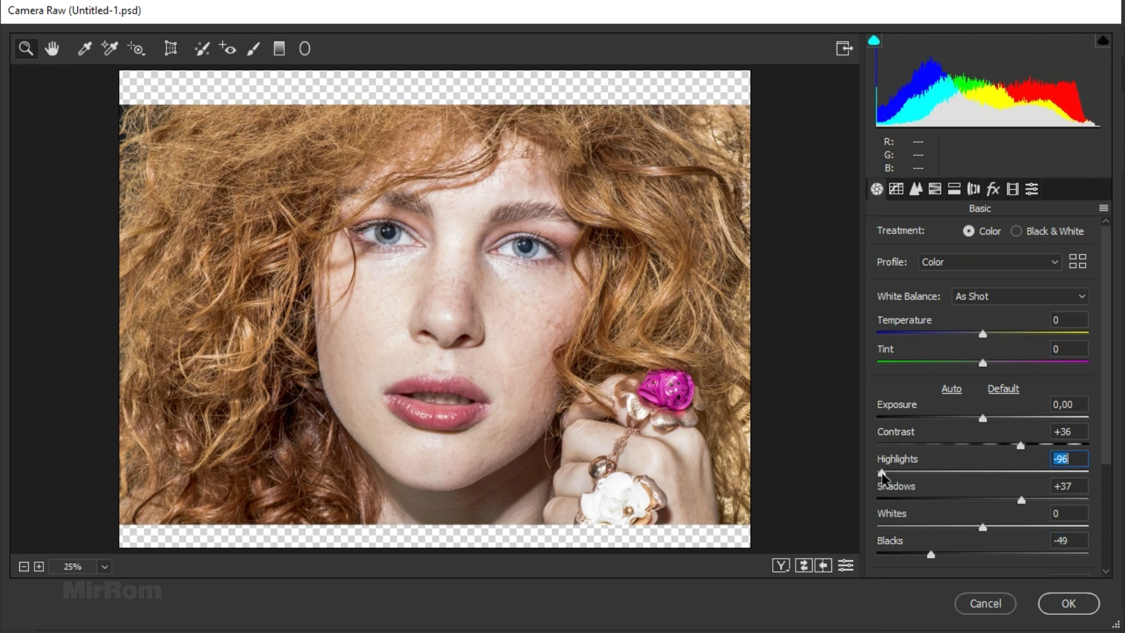
Add Texture +18, Clarity +73, Dehaze +8 and Vibrance -12, then apply the filter.
{"action": "left_click_drag", "start_coordinate": [1108, 377], "coordinate": [1100, 468]}
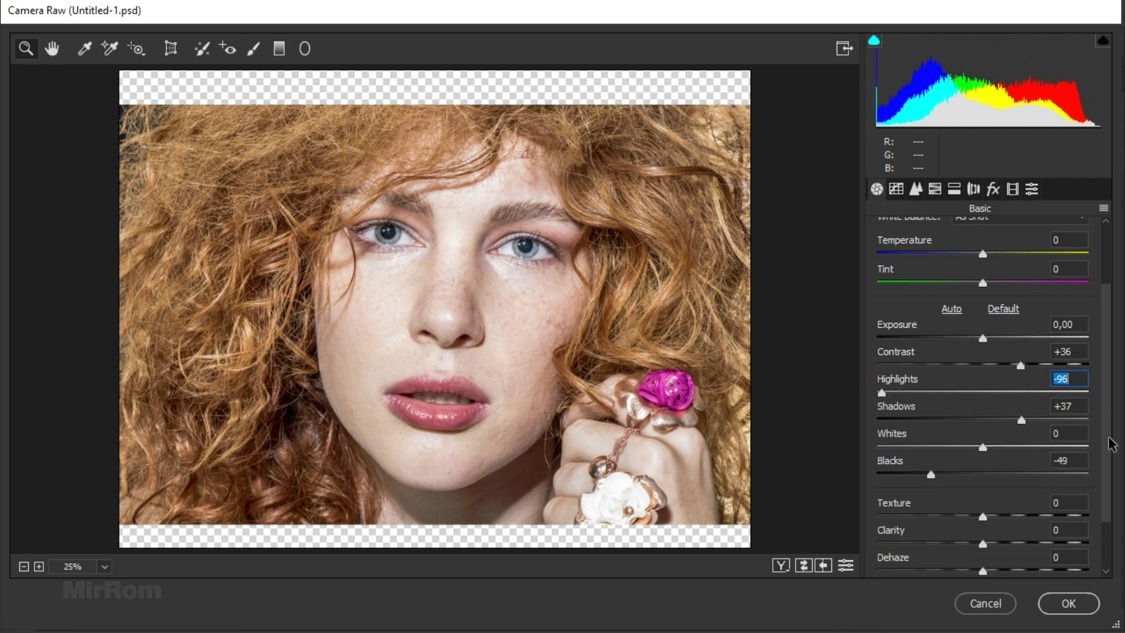
{"action": "left_click_drag", "start_coordinate": [983, 457], "coordinate": [1060, 486]}
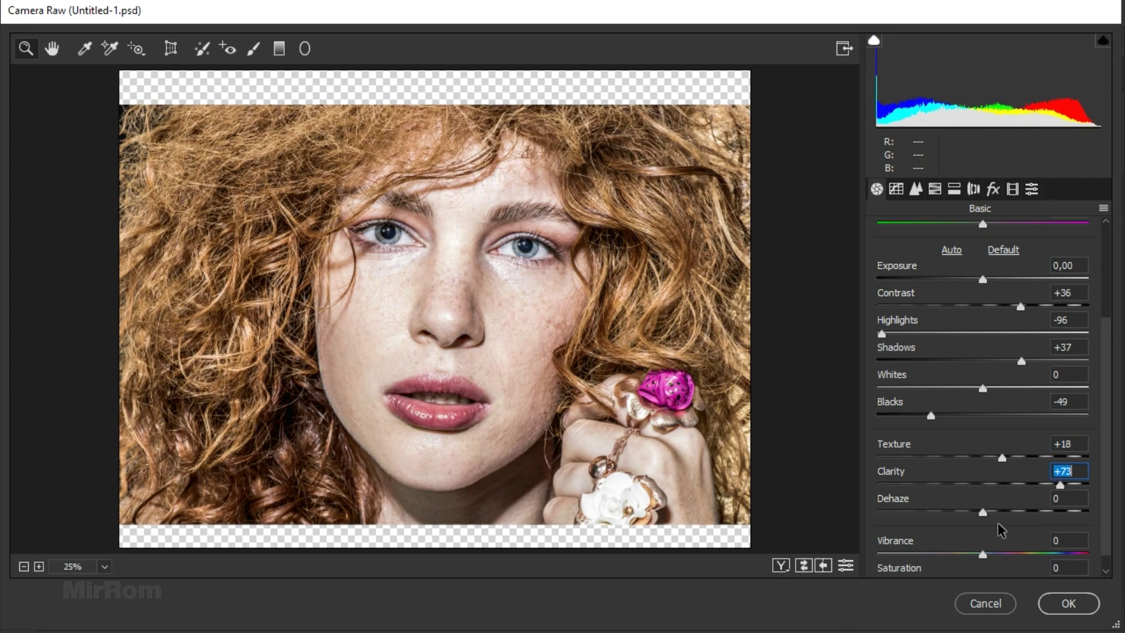
{"action": "left_click_drag", "start_coordinate": [988, 514], "coordinate": [996, 511]}
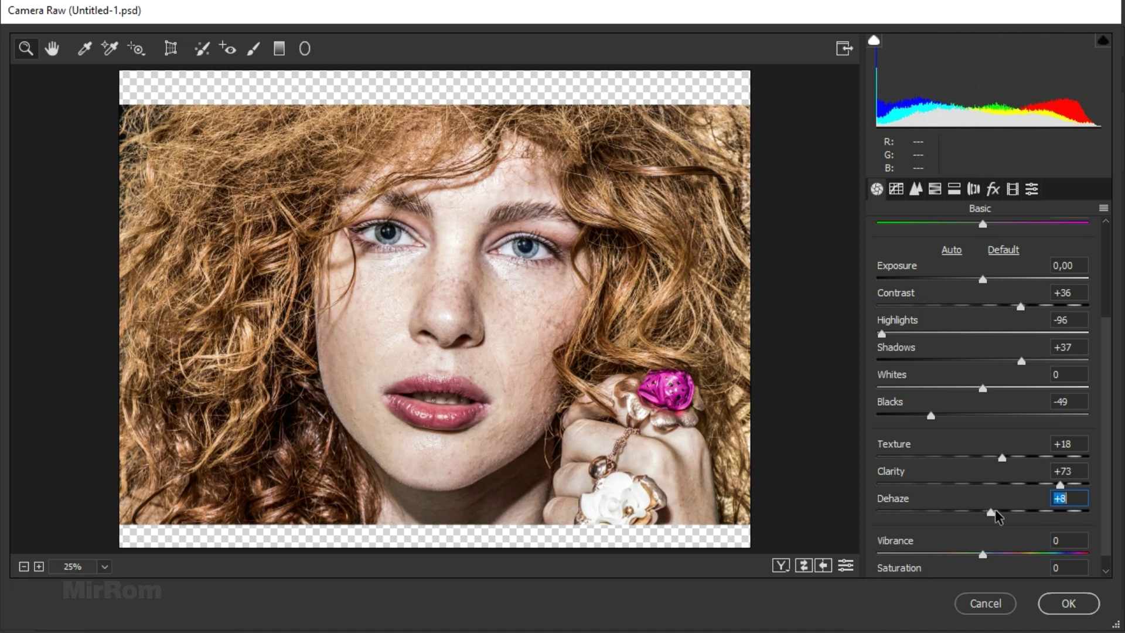
{"action": "left_click_drag", "start_coordinate": [983, 553], "coordinate": [972, 553]}
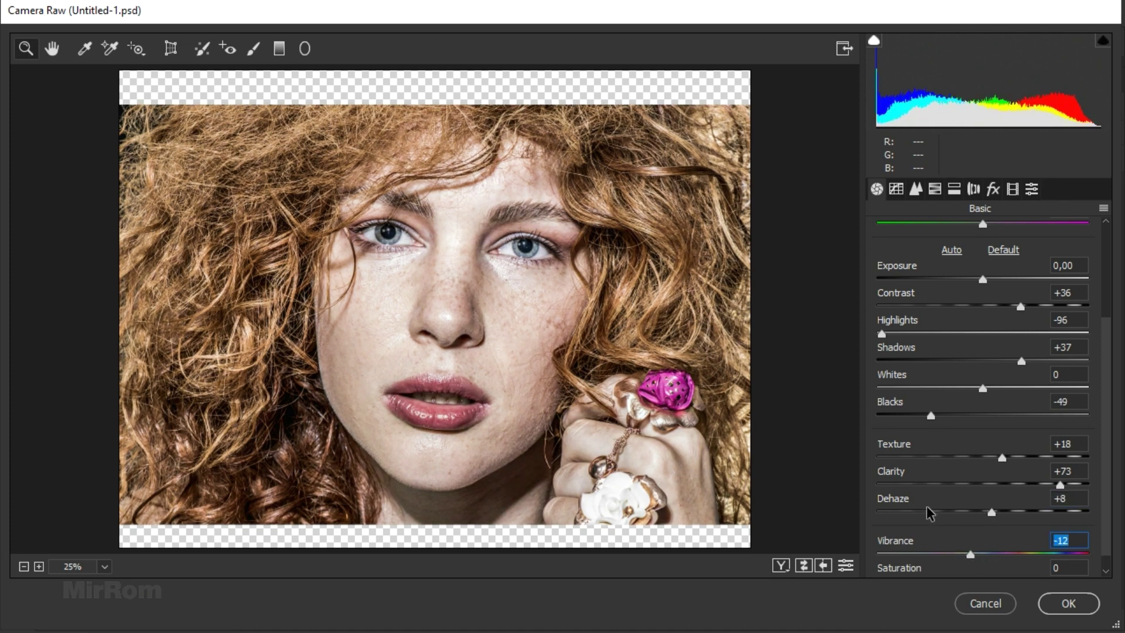
{"action": "left_click", "coordinate": [1068, 603]}
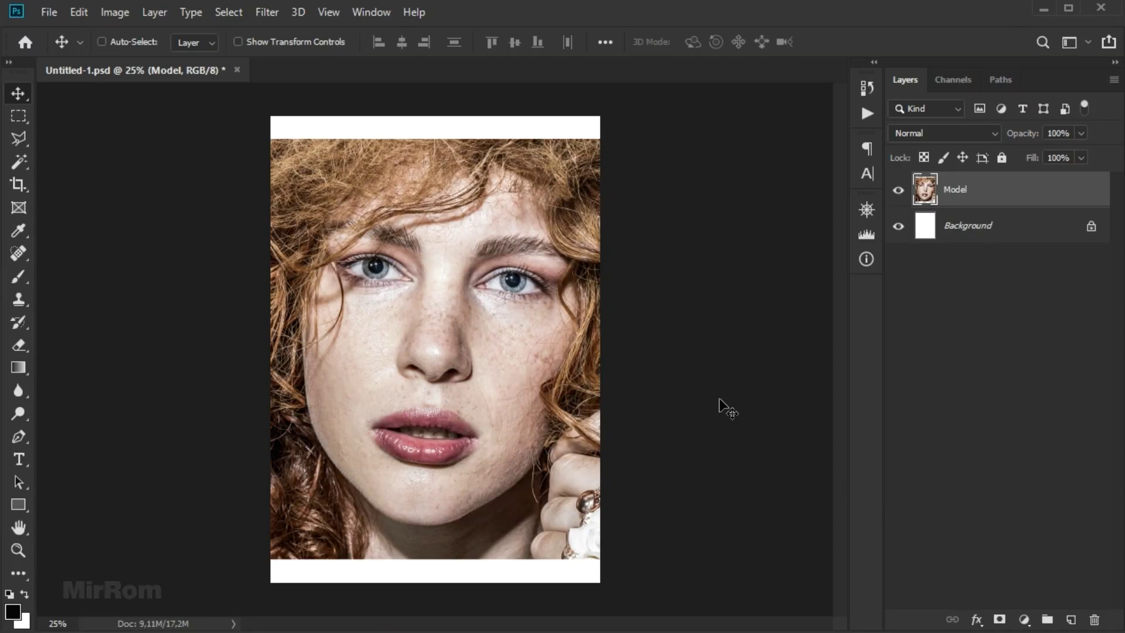
Convert Model to a smart object, scale it to 74.6% and centre it horizontally.
{"action": "right_click", "coordinate": [1026, 203]}
{"action": "left_click", "coordinate": [955, 242]}
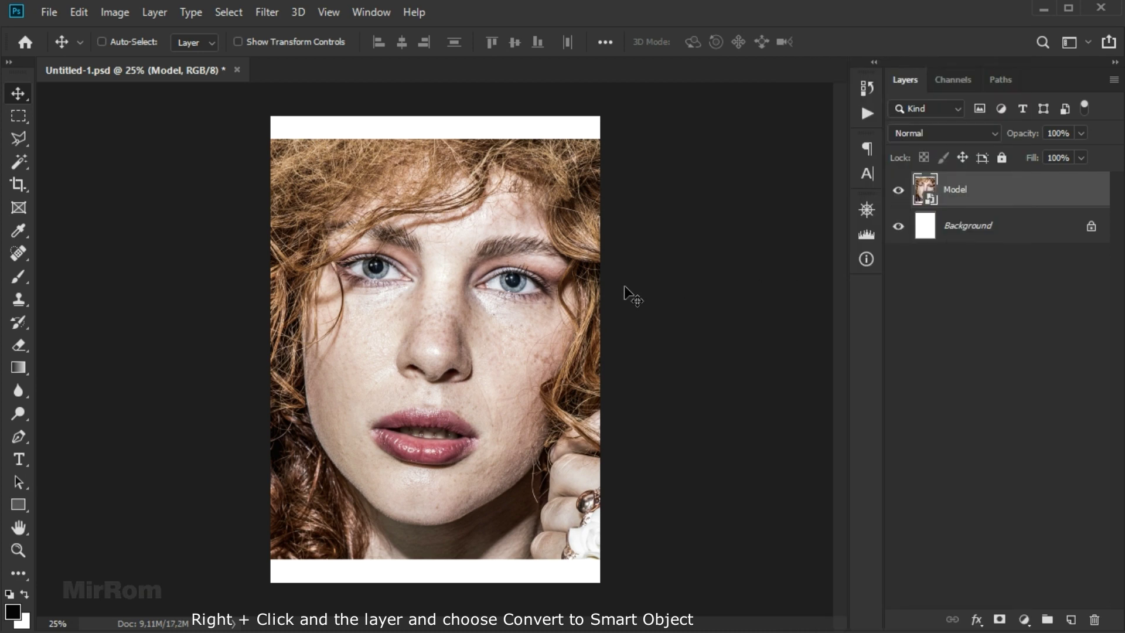
{"action": "key", "text": "ctrl+t"}
{"action": "left_click_drag", "start_coordinate": [737, 138], "coordinate": [656, 193]}
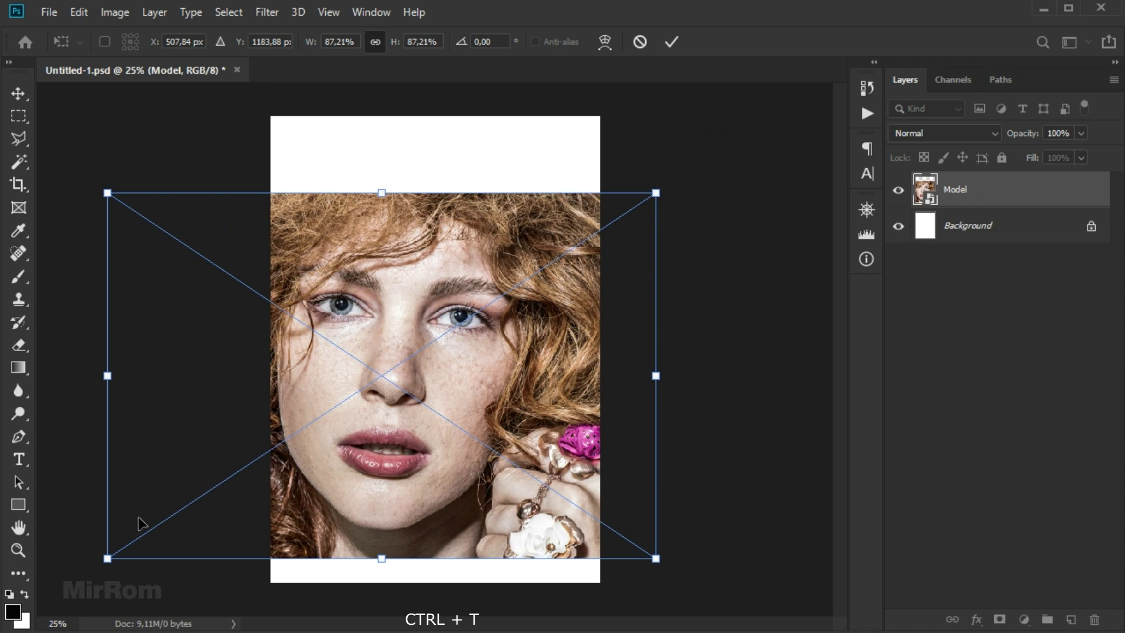
{"action": "left_click_drag", "start_coordinate": [107, 559], "coordinate": [186, 505]}
{"action": "left_click_drag", "start_coordinate": [417, 455], "coordinate": [446, 442]}
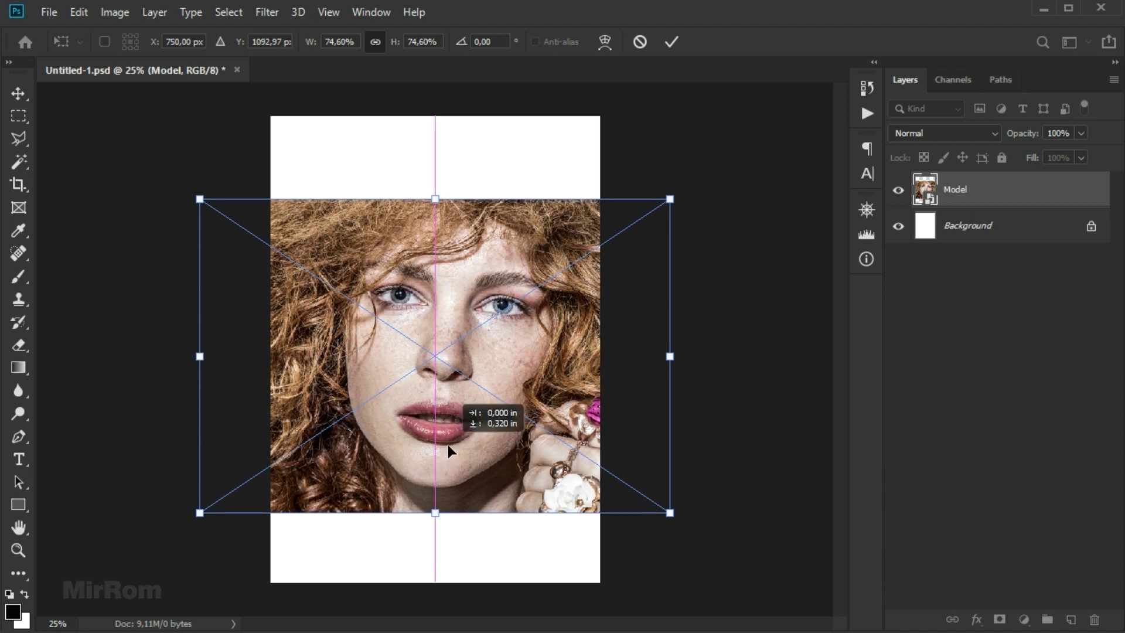
{"action": "key", "text": "Return"}
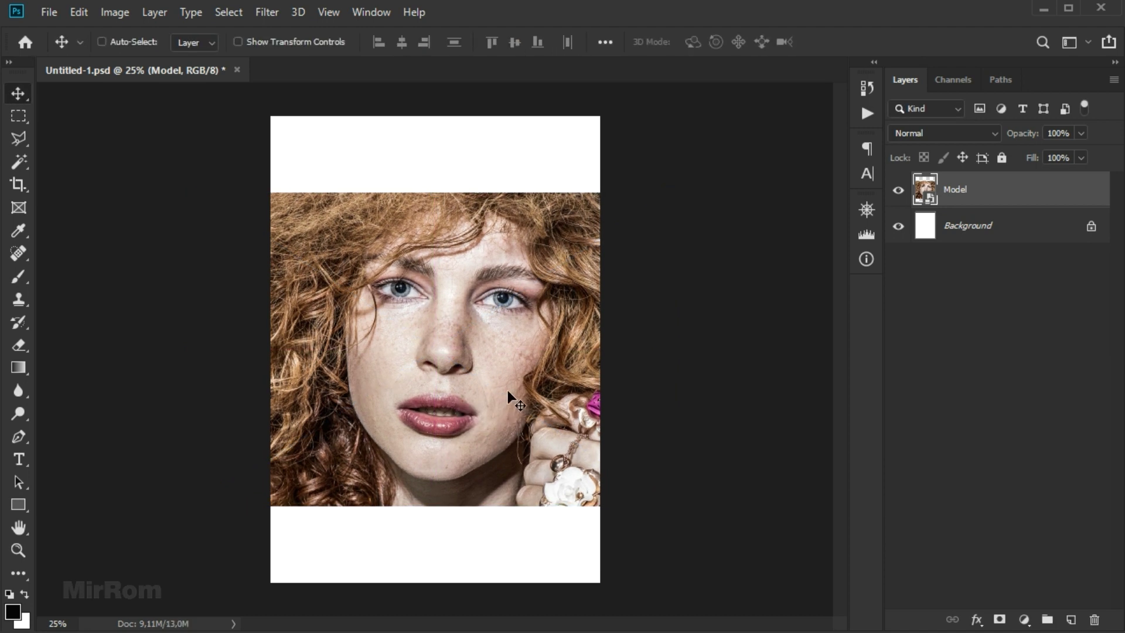
{"action": "left_click_drag", "start_coordinate": [508, 374], "coordinate": [502, 380]}
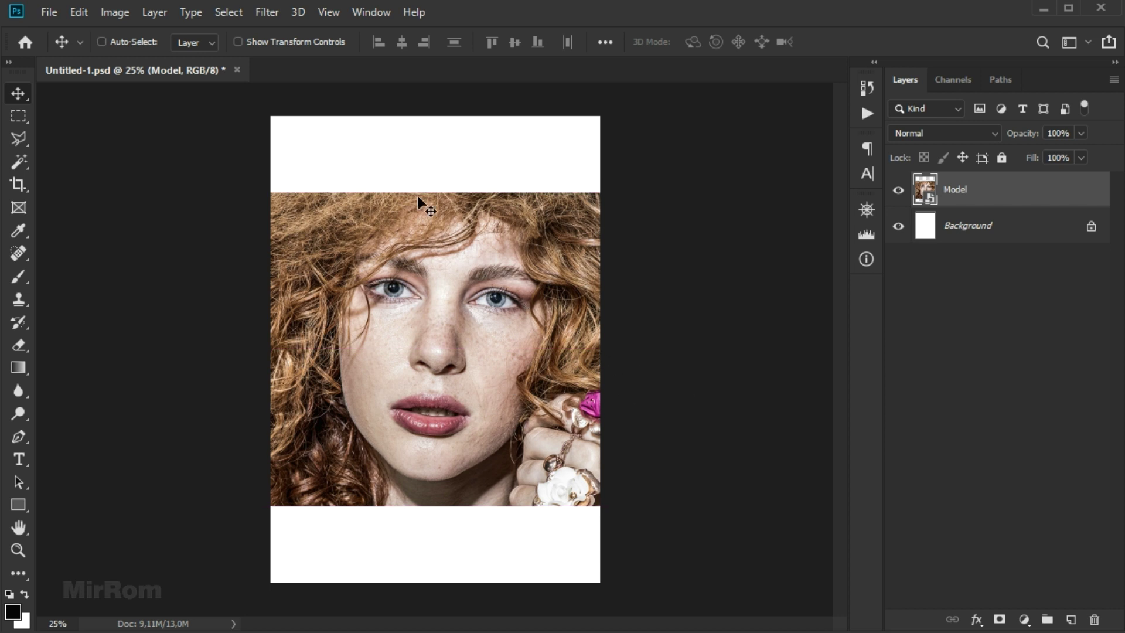
{"action": "left_click", "coordinate": [266, 12]}
Apply Sharpen More as a smart filter to Model and add a layer mask.
{"action": "mouse_move", "coordinate": [286, 311]}
{"action": "left_click", "coordinate": [562, 366]}
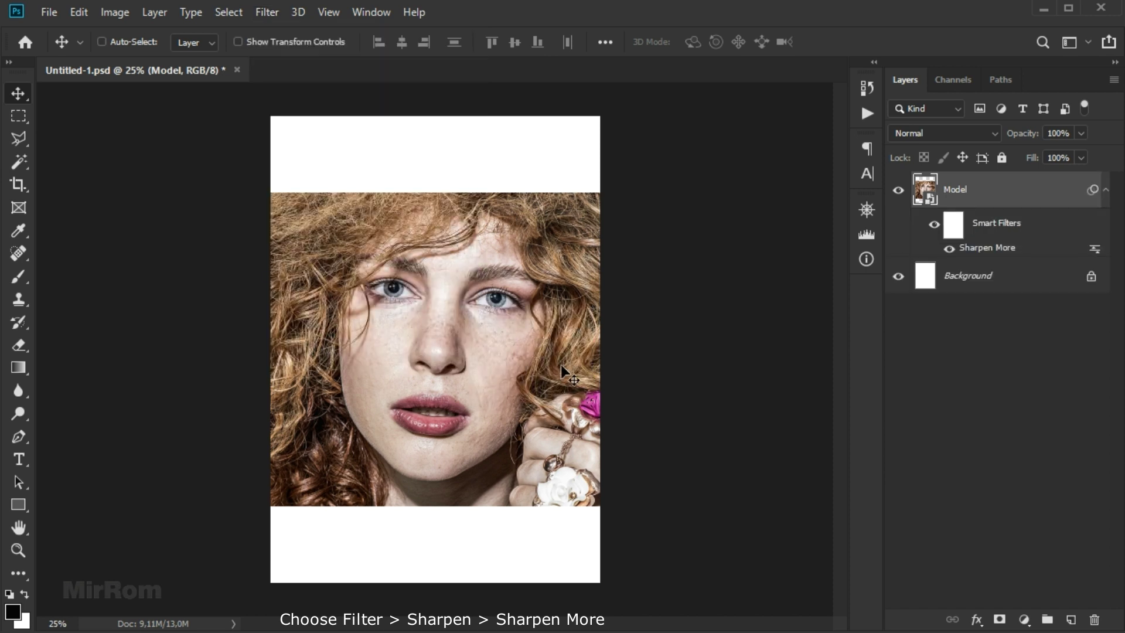
{"action": "left_click", "coordinate": [1105, 190]}
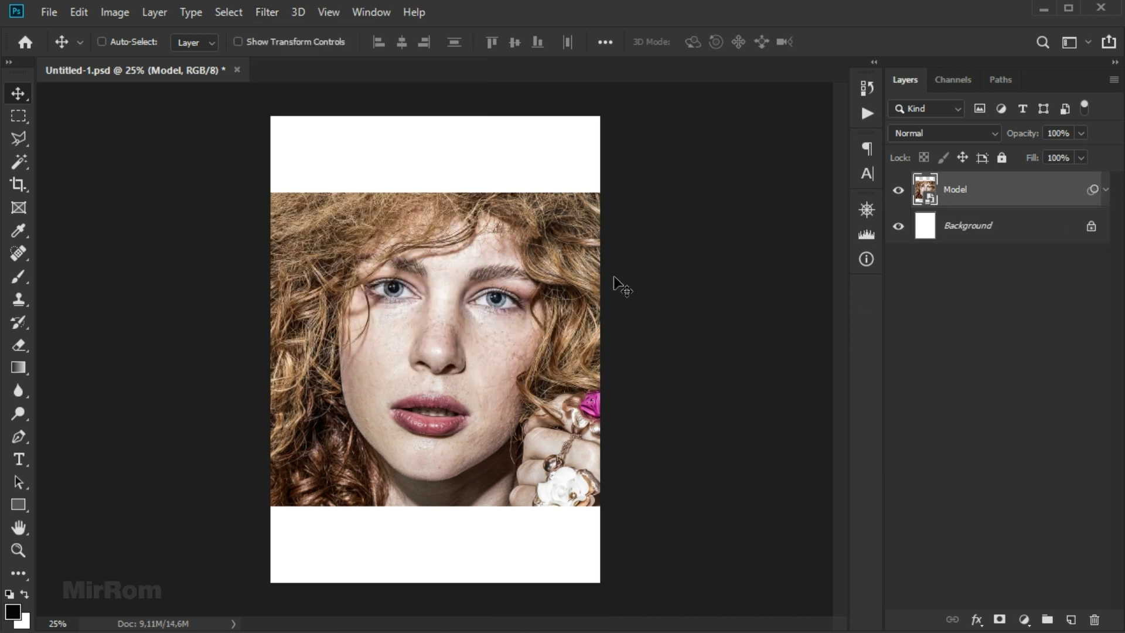
{"action": "left_click", "coordinate": [998, 620]}
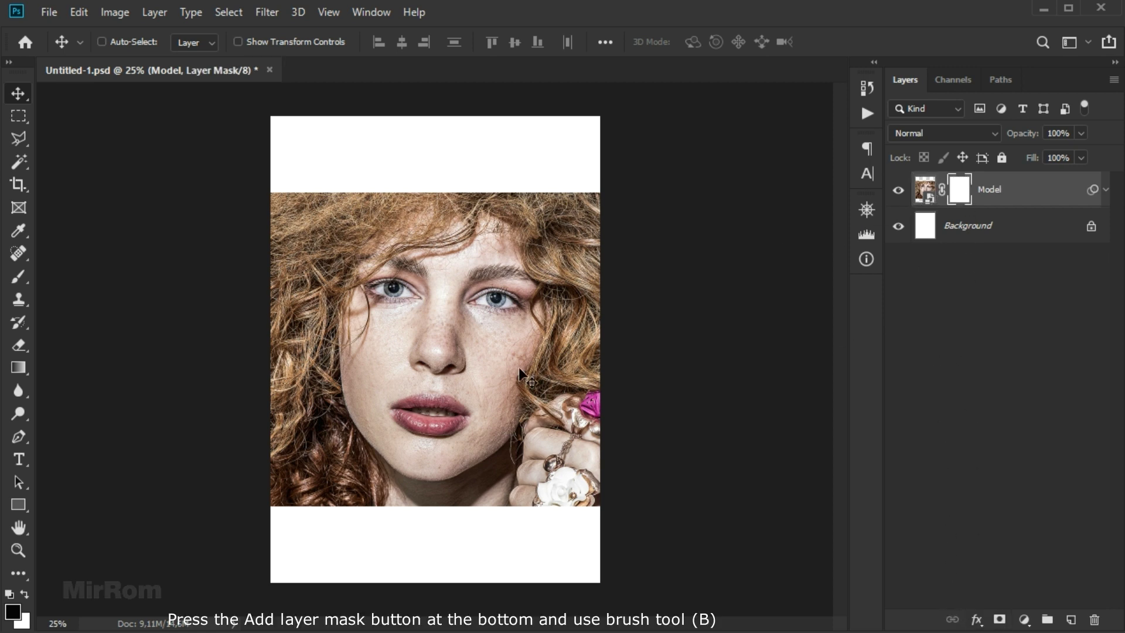
Select the Brush tool and load the paint 1 brush preset.
{"action": "left_click", "coordinate": [18, 276]}
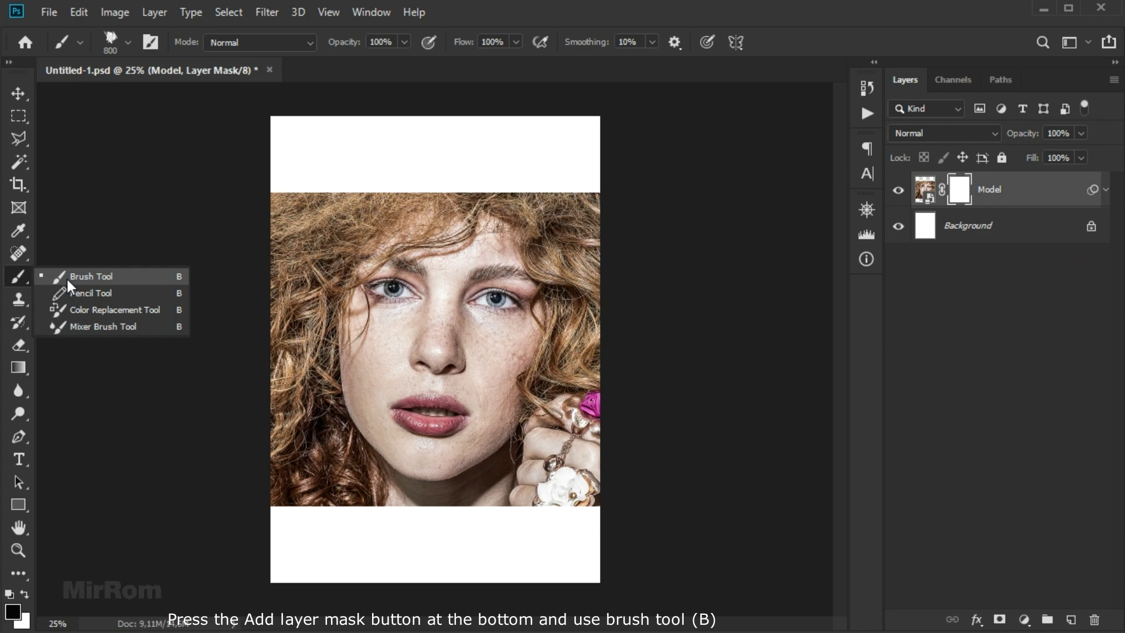
{"action": "left_click", "coordinate": [88, 288]}
{"action": "left_click", "coordinate": [151, 41]}
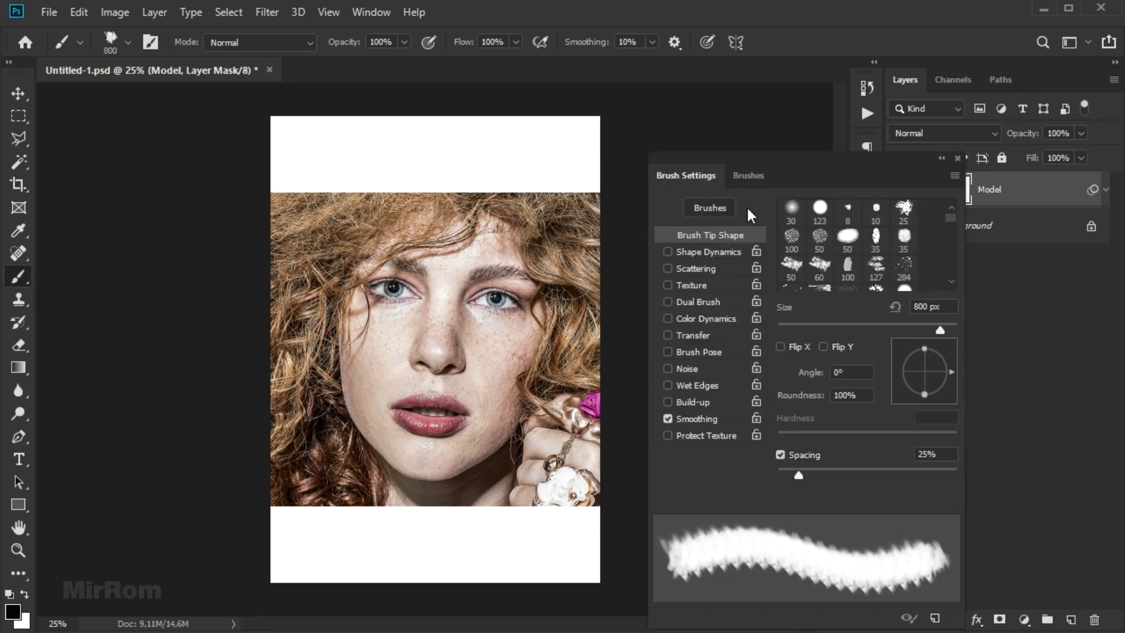
{"action": "left_click", "coordinate": [756, 176]}
{"action": "scroll", "coordinate": [737, 513], "scroll_direction": "down", "scroll_amount": 3}
{"action": "scroll", "coordinate": [738, 514], "scroll_direction": "down", "scroll_amount": 3}
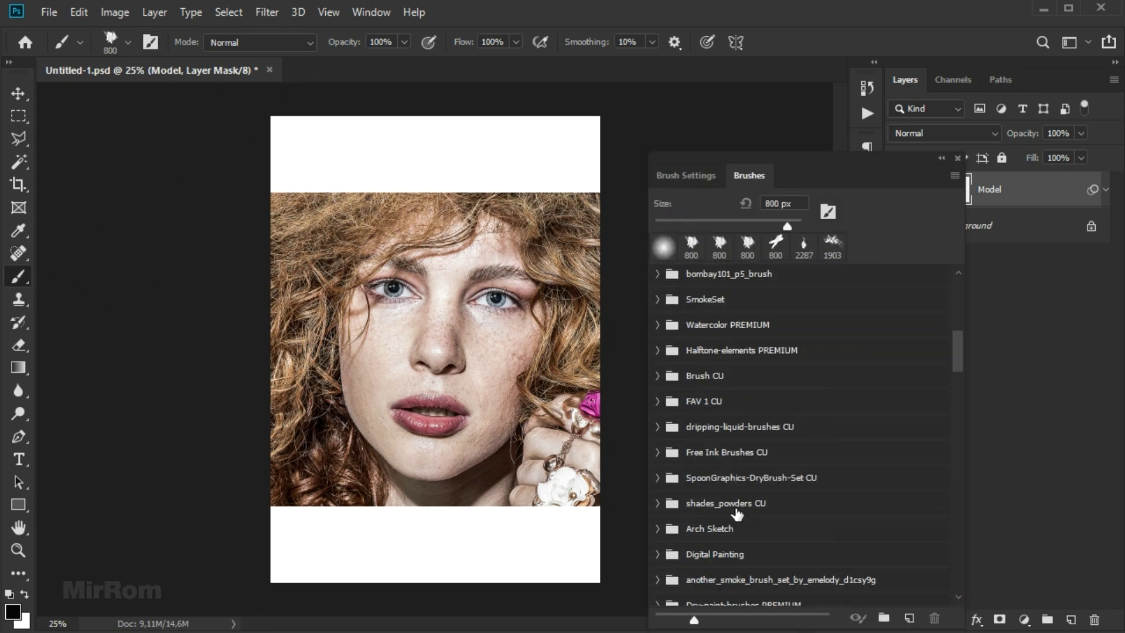
{"action": "scroll", "coordinate": [738, 513], "scroll_direction": "down", "scroll_amount": 6}
{"action": "left_click", "coordinate": [730, 539]}
{"action": "scroll", "coordinate": [724, 492], "scroll_direction": "down", "scroll_amount": 1}
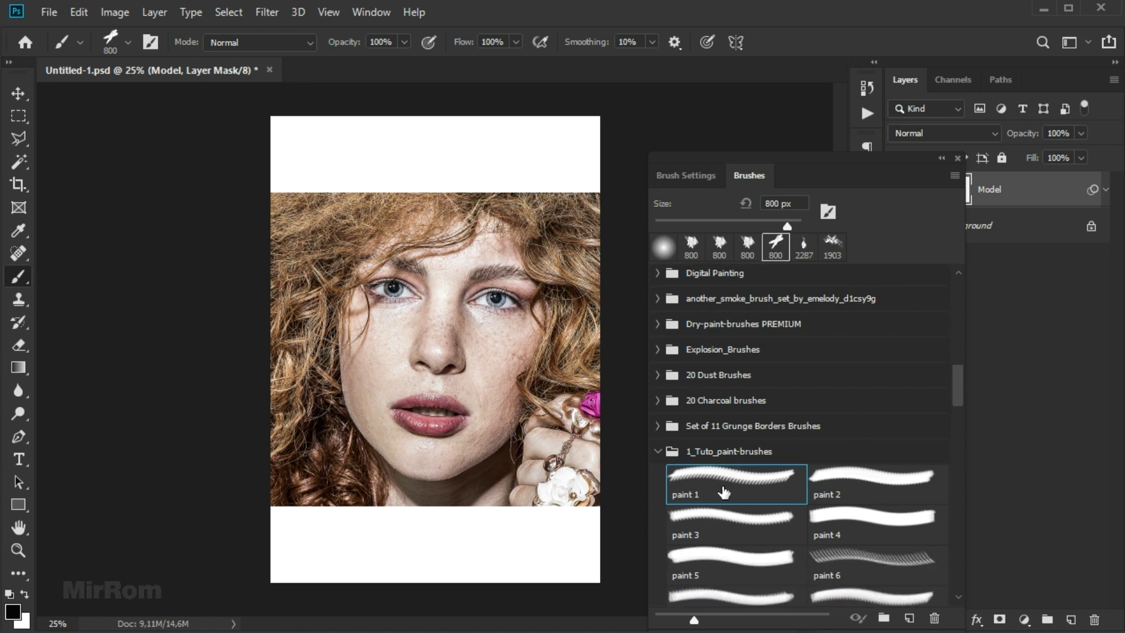
Pick the 2277 textured brush tip and set its angle to -90°.
{"action": "left_click", "coordinate": [686, 176]}
{"action": "scroll", "coordinate": [837, 281], "scroll_direction": "down", "scroll_amount": 1}
{"action": "scroll", "coordinate": [836, 281], "scroll_direction": "down", "scroll_amount": 1}
{"action": "scroll", "coordinate": [836, 281], "scroll_direction": "down", "scroll_amount": 1}
{"action": "left_click", "coordinate": [820, 258]}
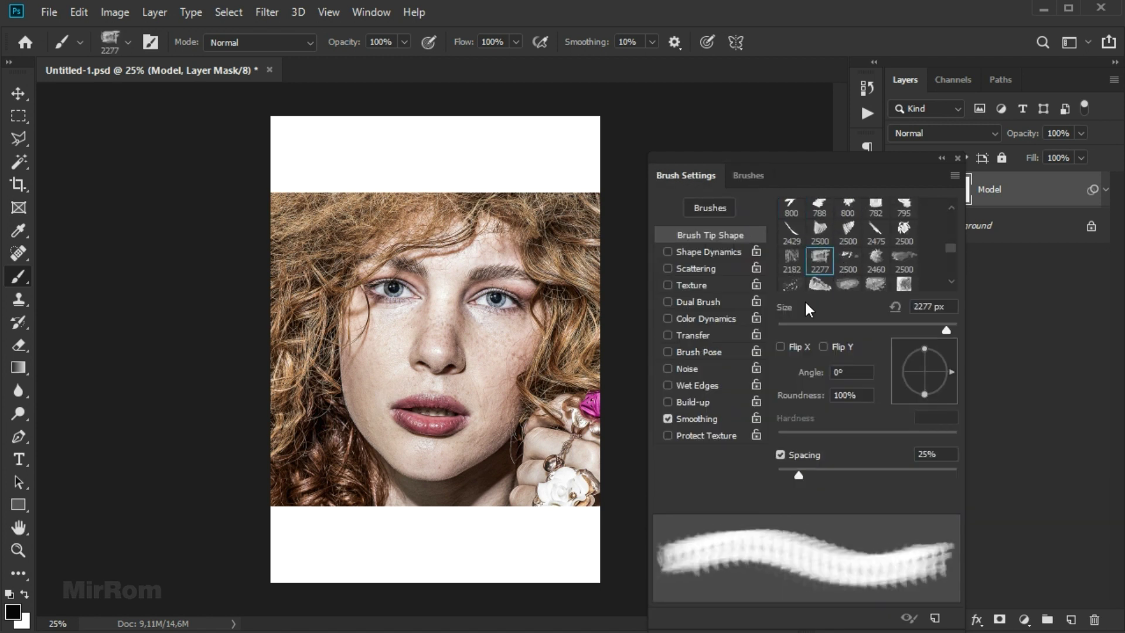
{"action": "left_click_drag", "start_coordinate": [920, 385], "coordinate": [918, 415]}
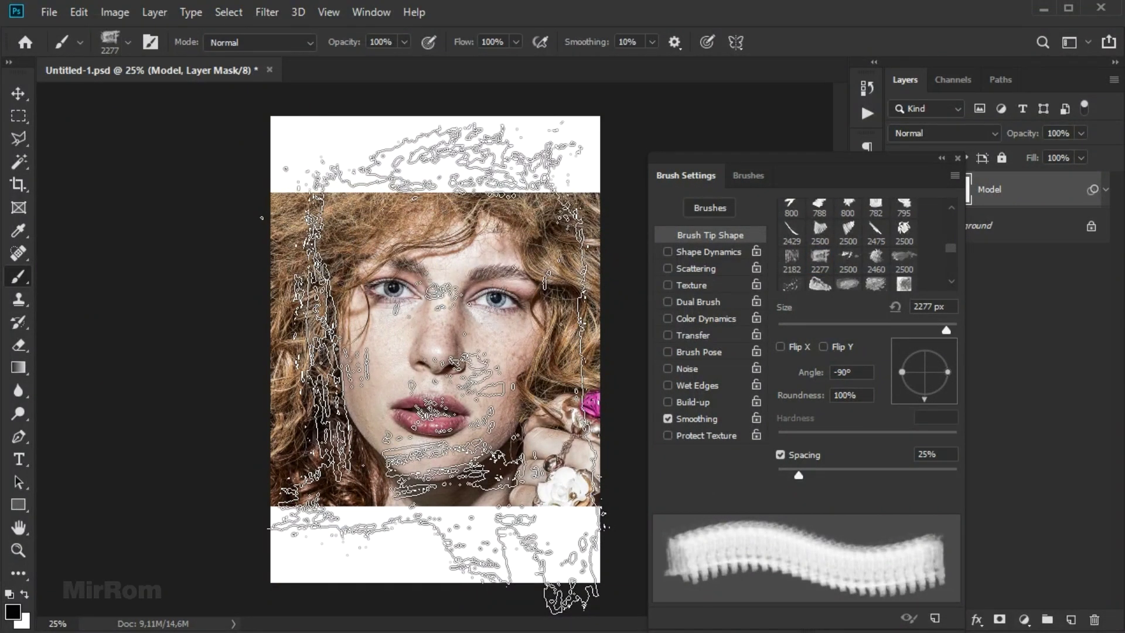
Invert the Model mask to black and set white as the painting colour.
{"action": "left_click", "coordinate": [959, 159]}
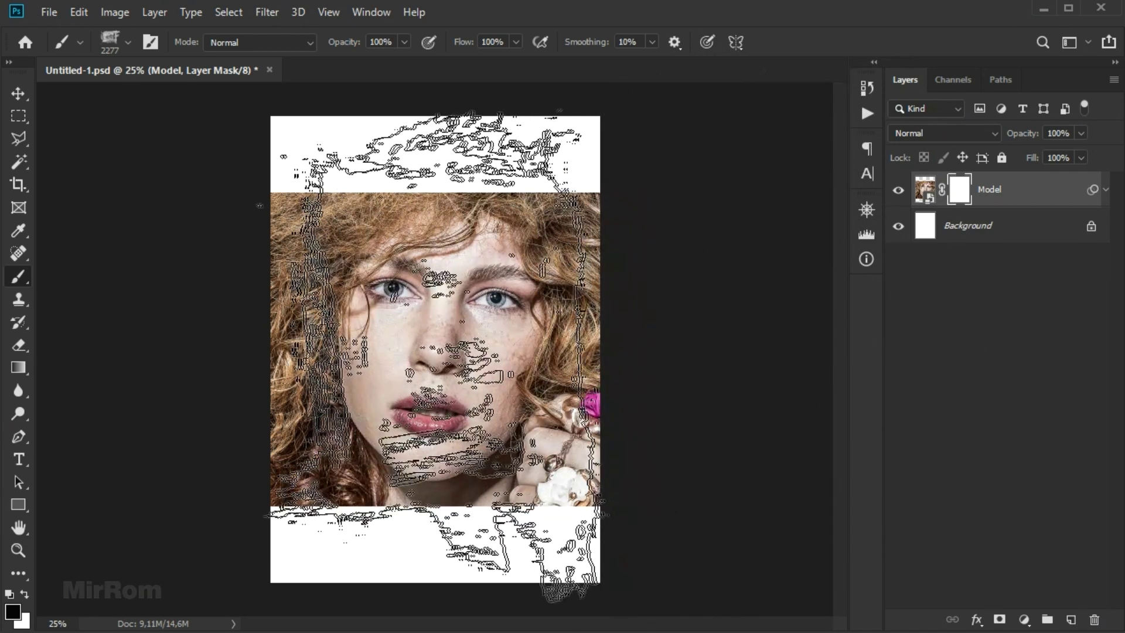
{"action": "key", "text": "ctrl+i"}
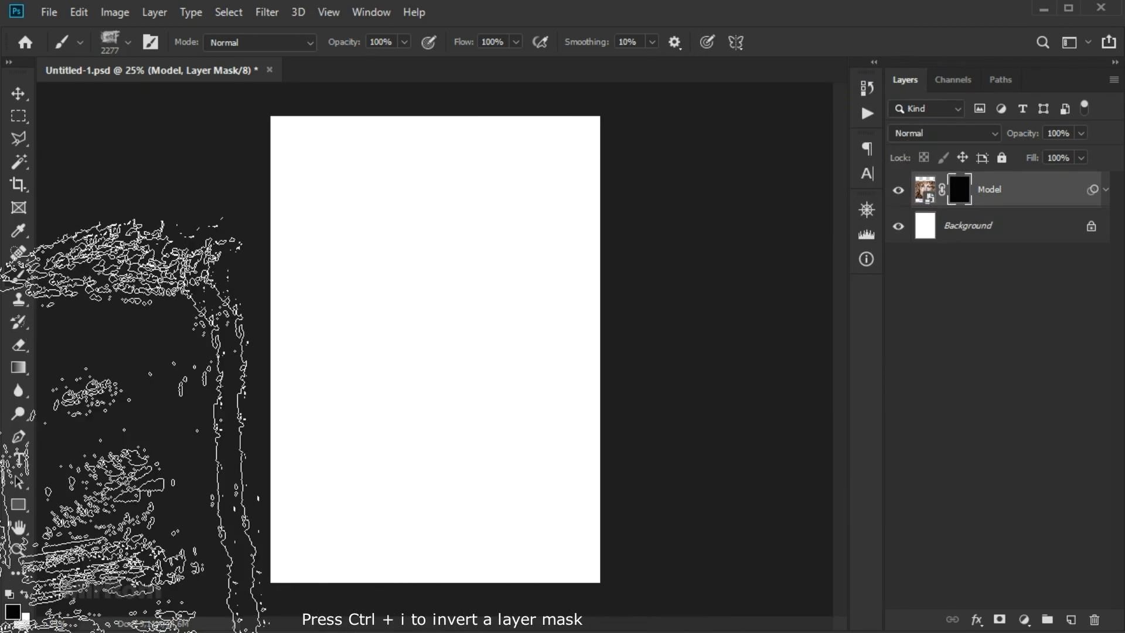
{"action": "left_click", "coordinate": [25, 594]}
{"action": "key", "text": "bracketleft"}
{"action": "key", "text": "bracketleft"}
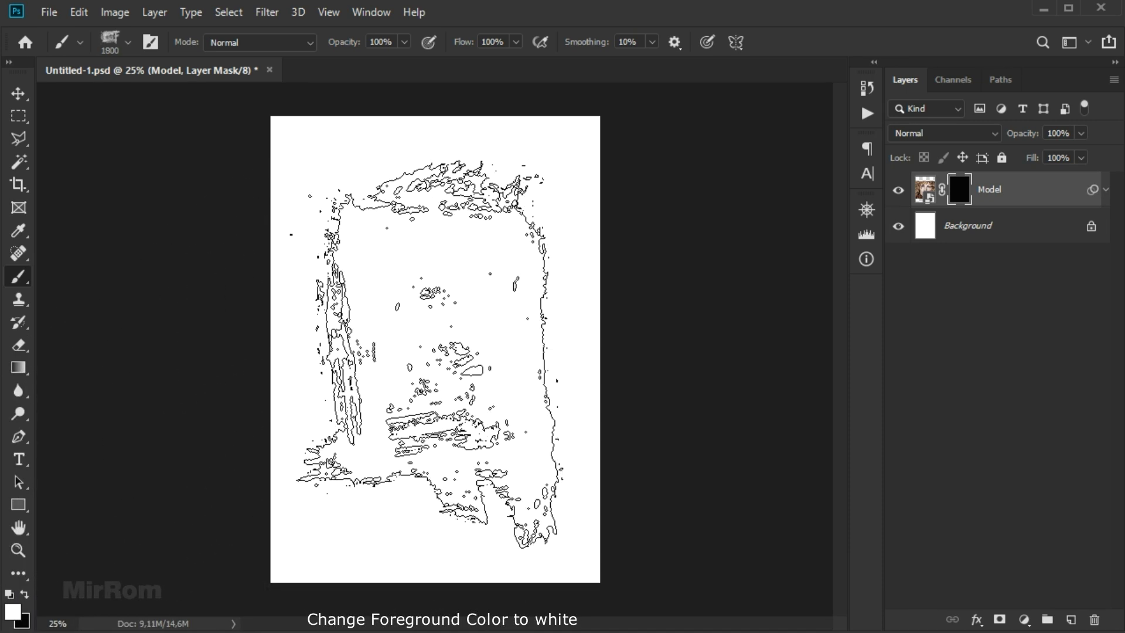
{"action": "left_click", "coordinate": [430, 354]}
{"action": "key", "text": "ctrl+z"}
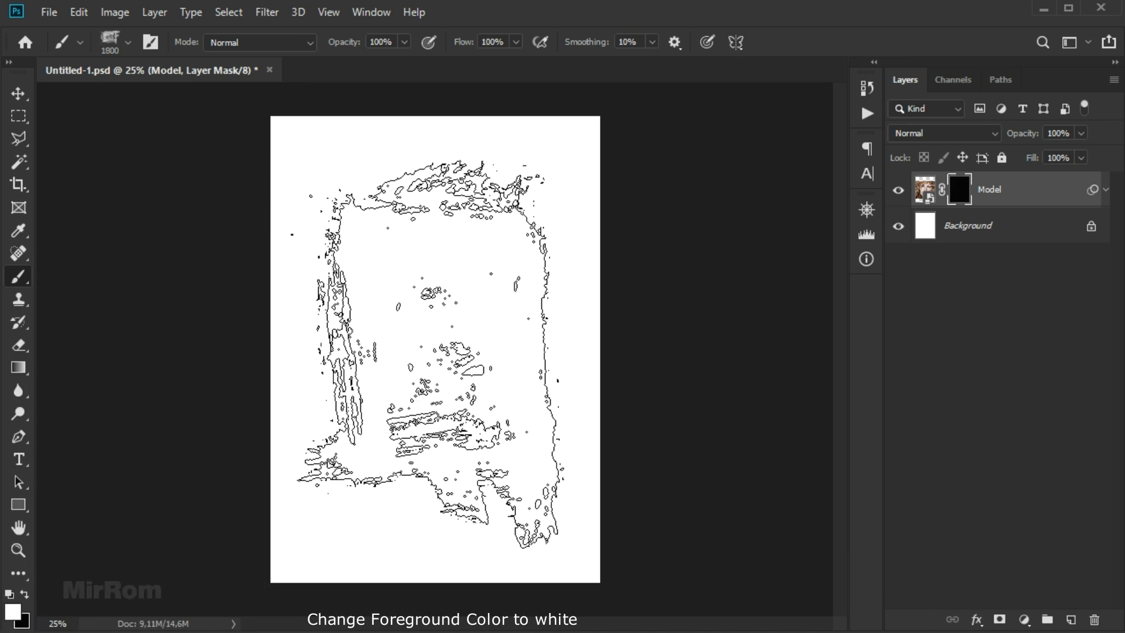
Paint the face back in with 1700 px white stamps, then switch to black.
{"action": "key", "text": "bracketleft"}
{"action": "left_click", "coordinate": [431, 354]}
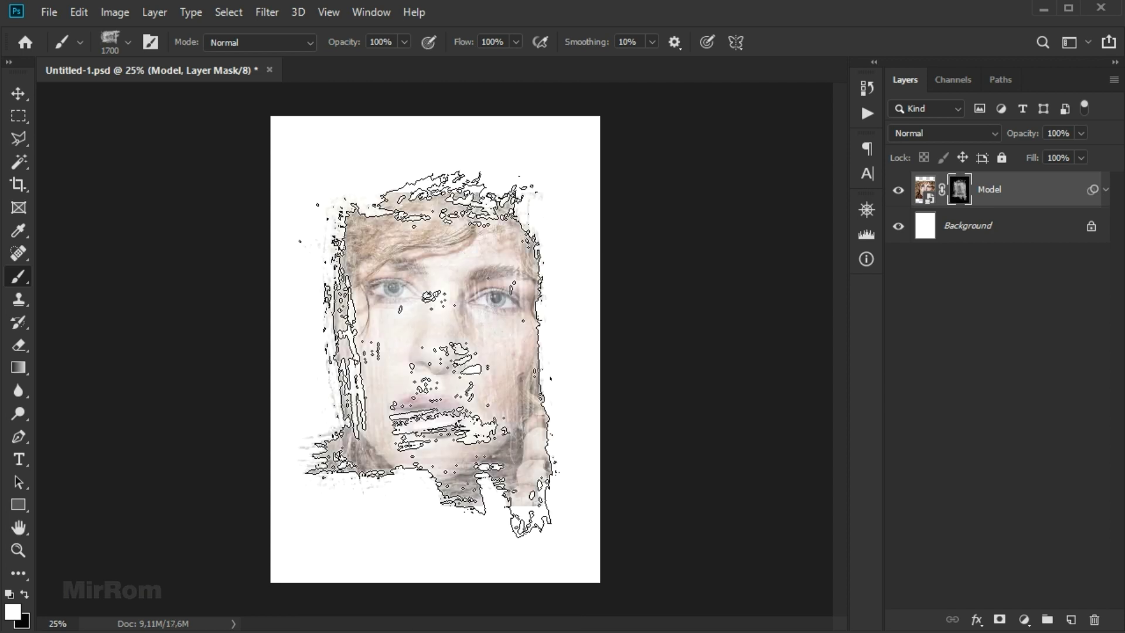
{"action": "left_click", "coordinate": [430, 355]}
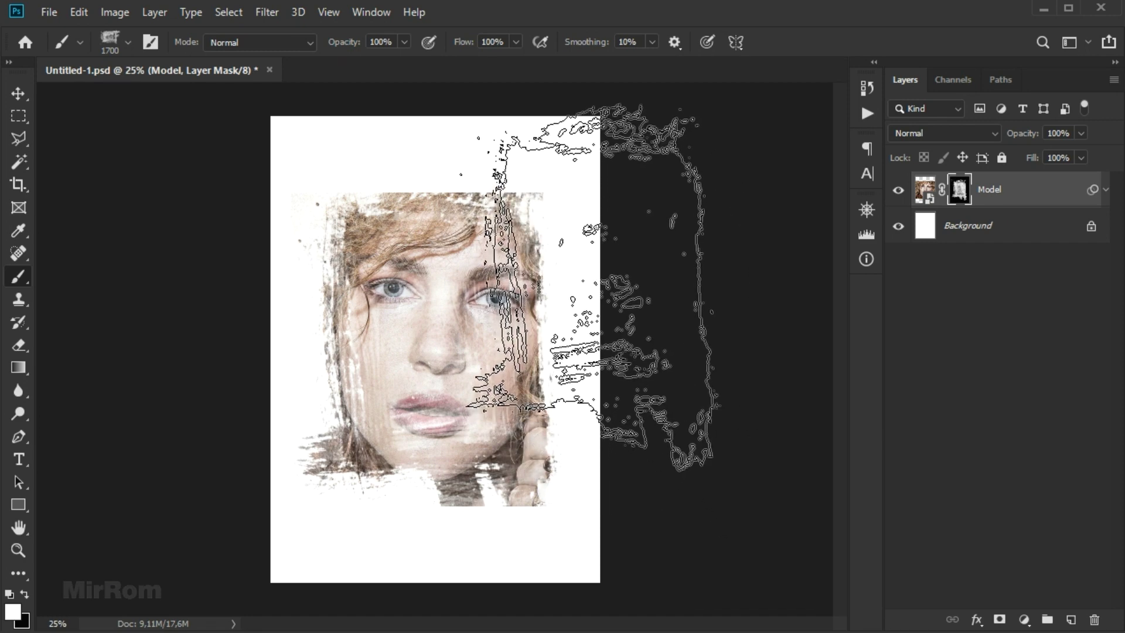
{"action": "key", "text": "bracketright"}
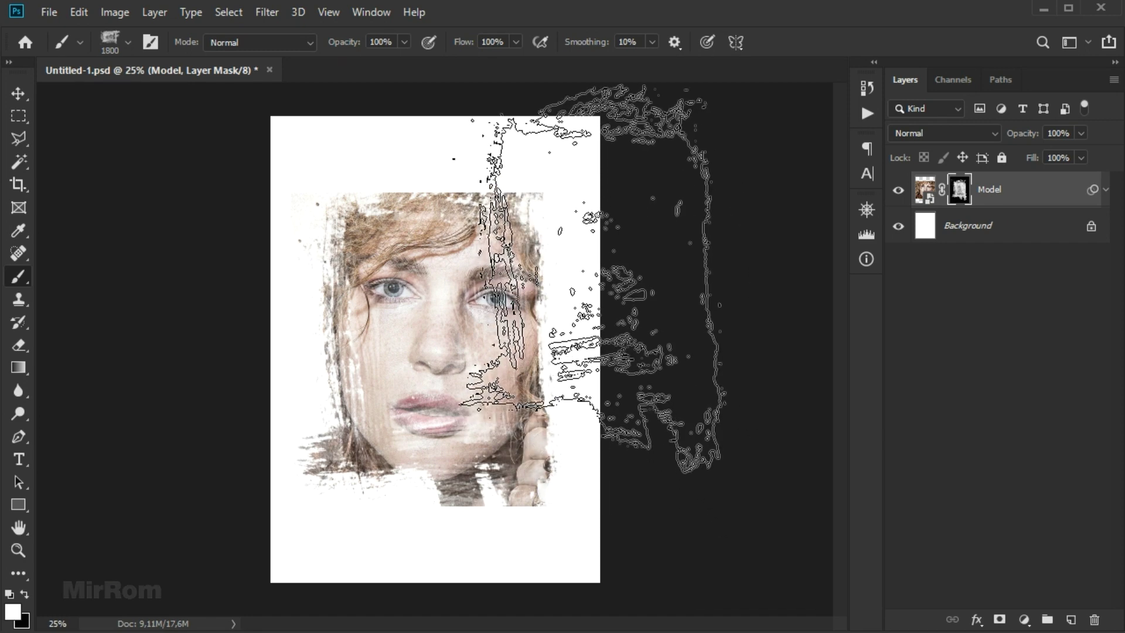
{"action": "left_click", "coordinate": [592, 278]}
{"action": "key", "text": "ctrl+z"}
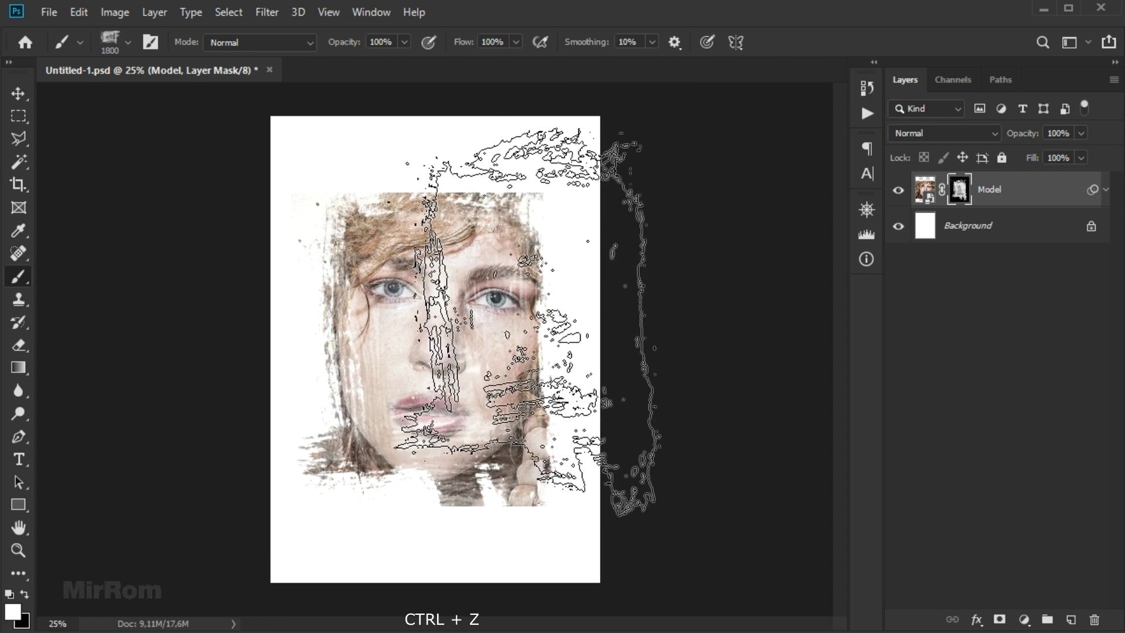
{"action": "key", "text": "v"}
{"action": "left_click", "coordinate": [25, 595]}
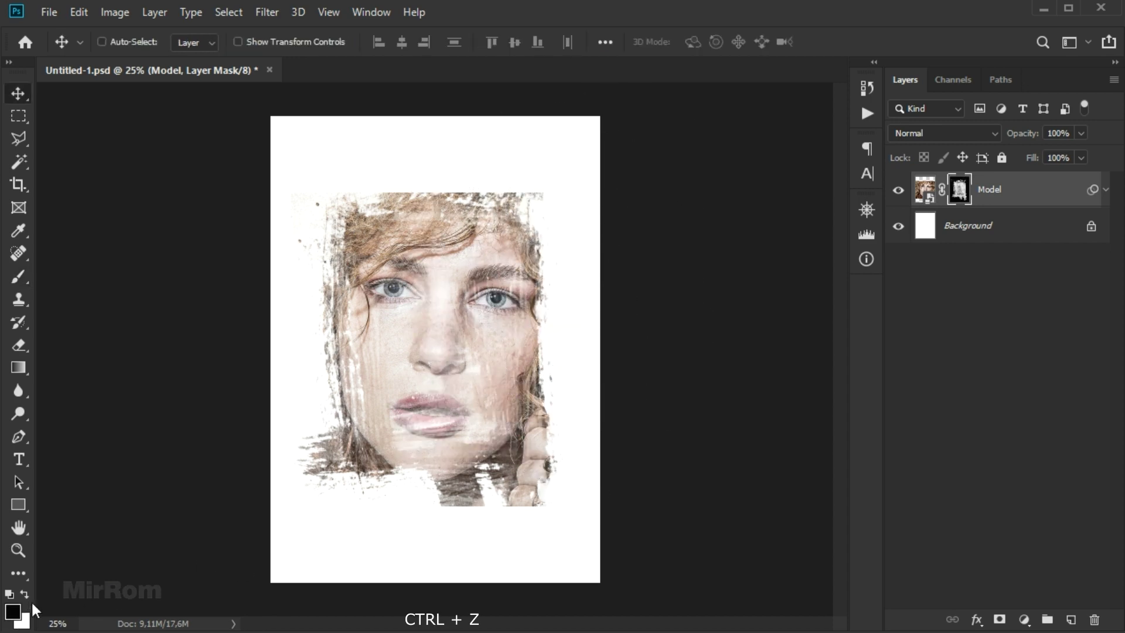
Stamp the brush three times over the face's right side, then reduce it to 1700 px.
{"action": "key", "text": "b"}
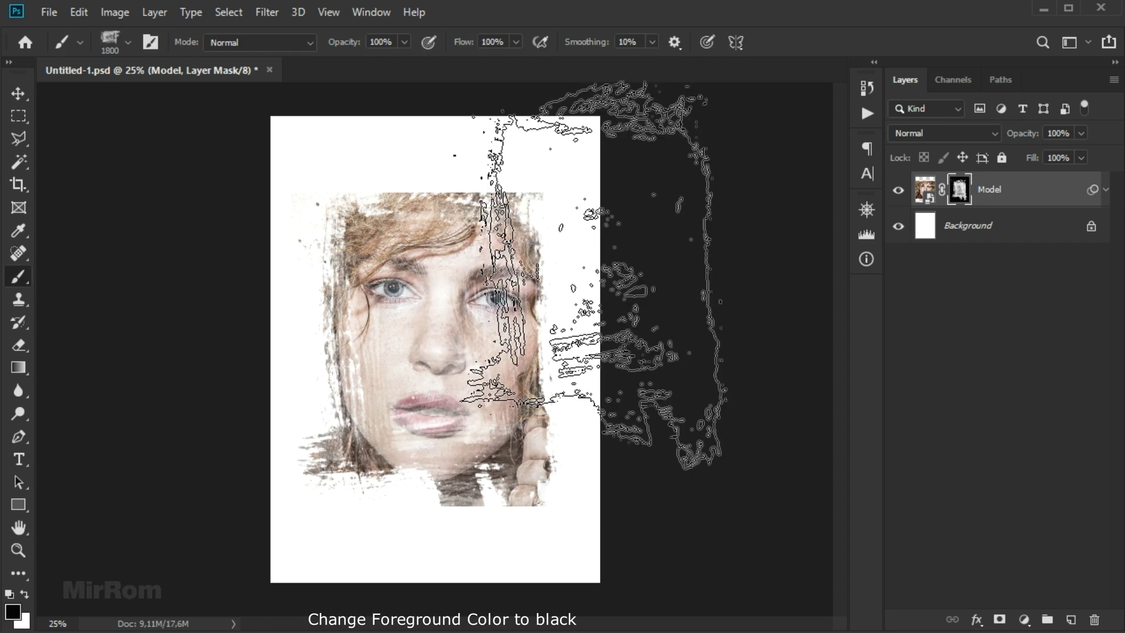
{"action": "left_click", "coordinate": [595, 276]}
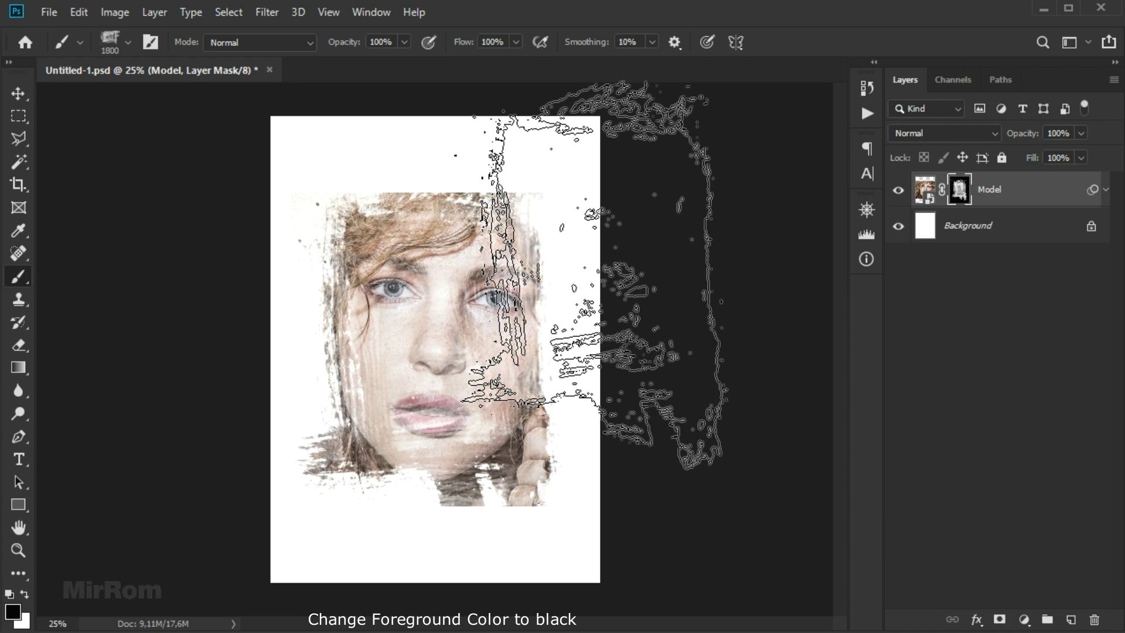
{"action": "left_click", "coordinate": [595, 275]}
{"action": "left_click", "coordinate": [595, 275]}
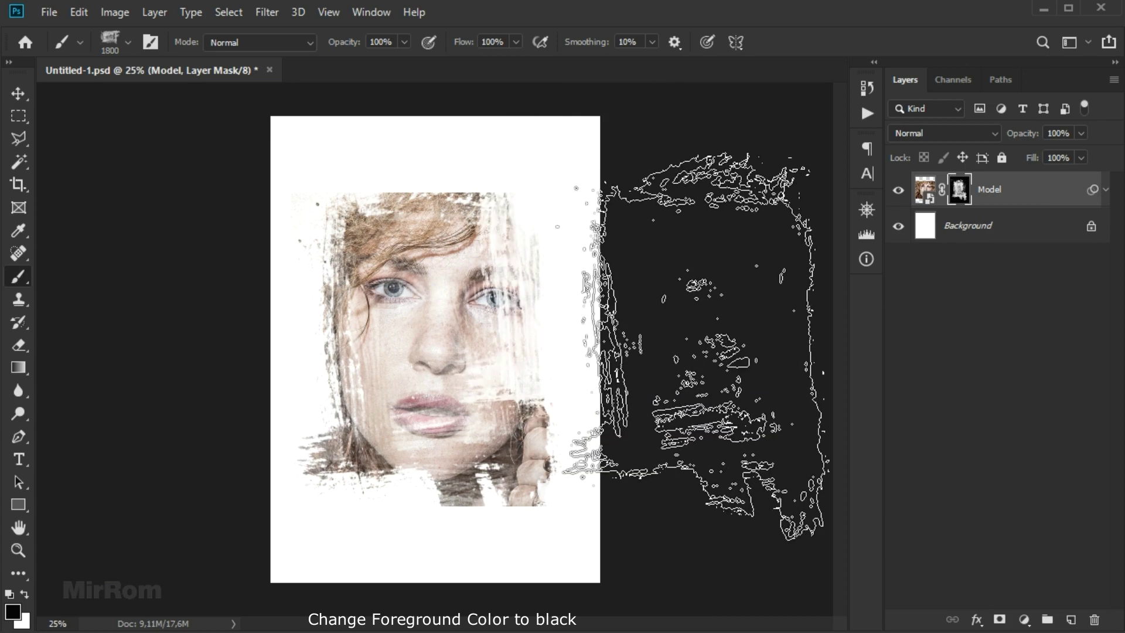
{"action": "key", "text": "bracketleft"}
{"action": "key", "text": "bracketleft"}
{"action": "key", "text": "bracketleft"}
{"action": "key", "text": "bracketleft"}
{"action": "key", "text": "bracketleft"}
{"action": "key", "text": "bracketleft"}
{"action": "key", "text": "bracketleft"}
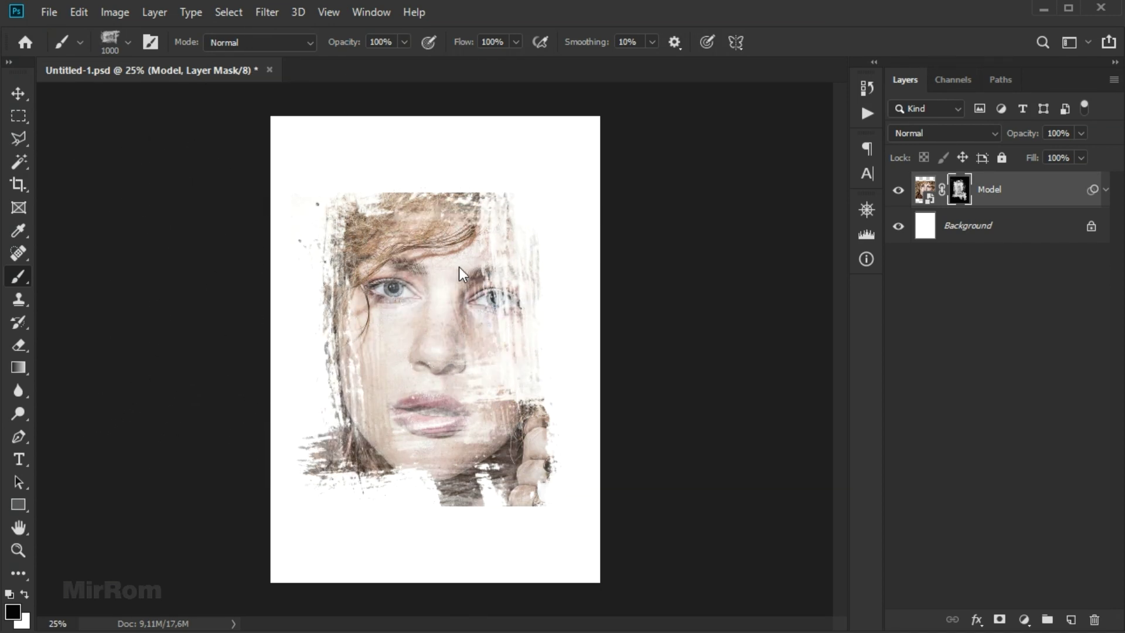
{"action": "right_click", "coordinate": [469, 267]}
{"action": "key", "text": "Escape"}
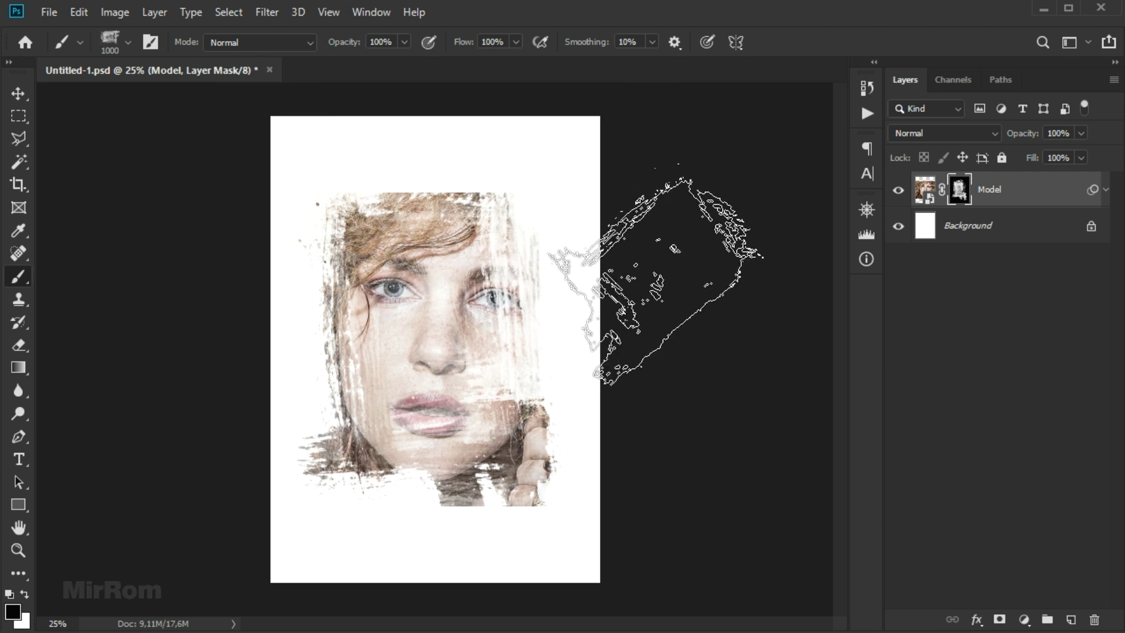
{"action": "key", "text": "v"}
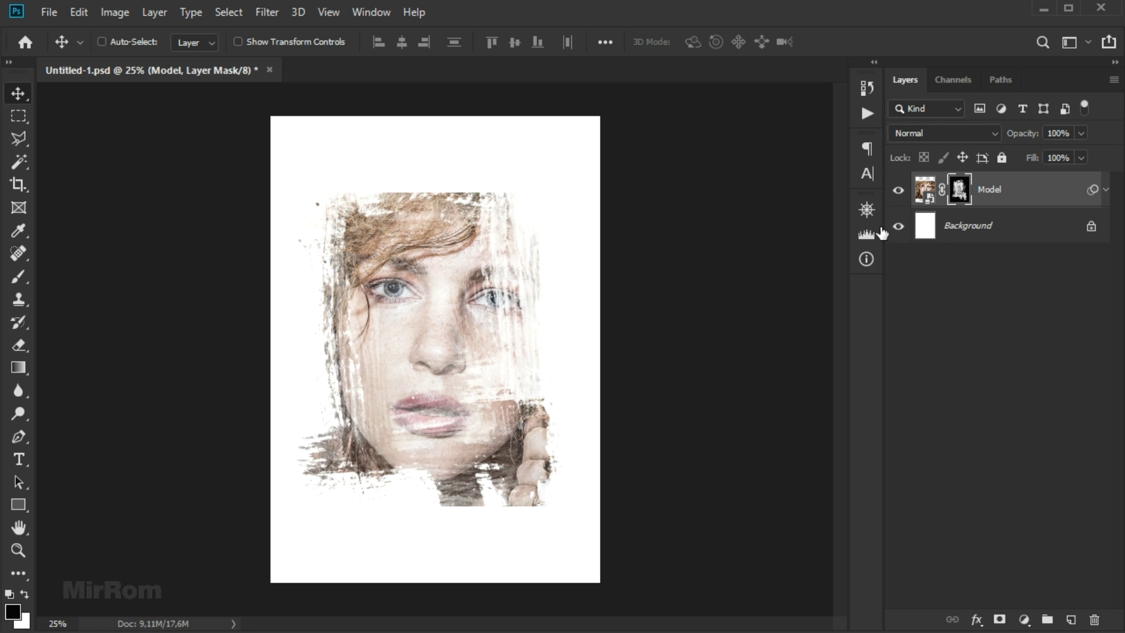
Select the Grunge2 brush preset in Brush Settings.
{"action": "key", "text": "b"}
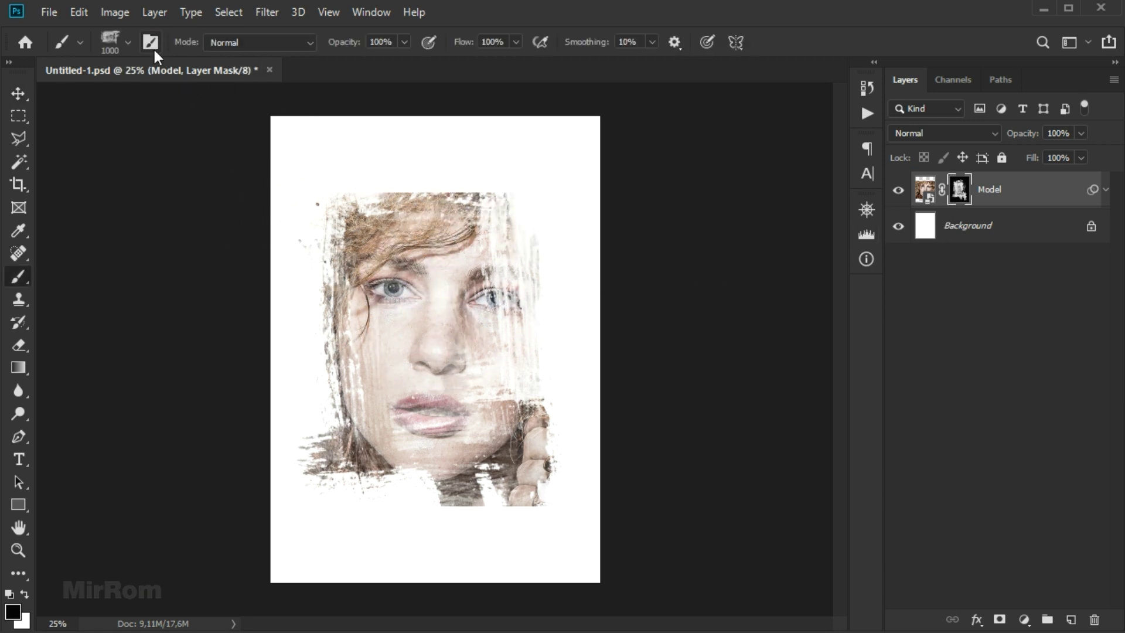
{"action": "left_click", "coordinate": [150, 42]}
{"action": "left_click_drag", "start_coordinate": [770, 160], "coordinate": [759, 133]}
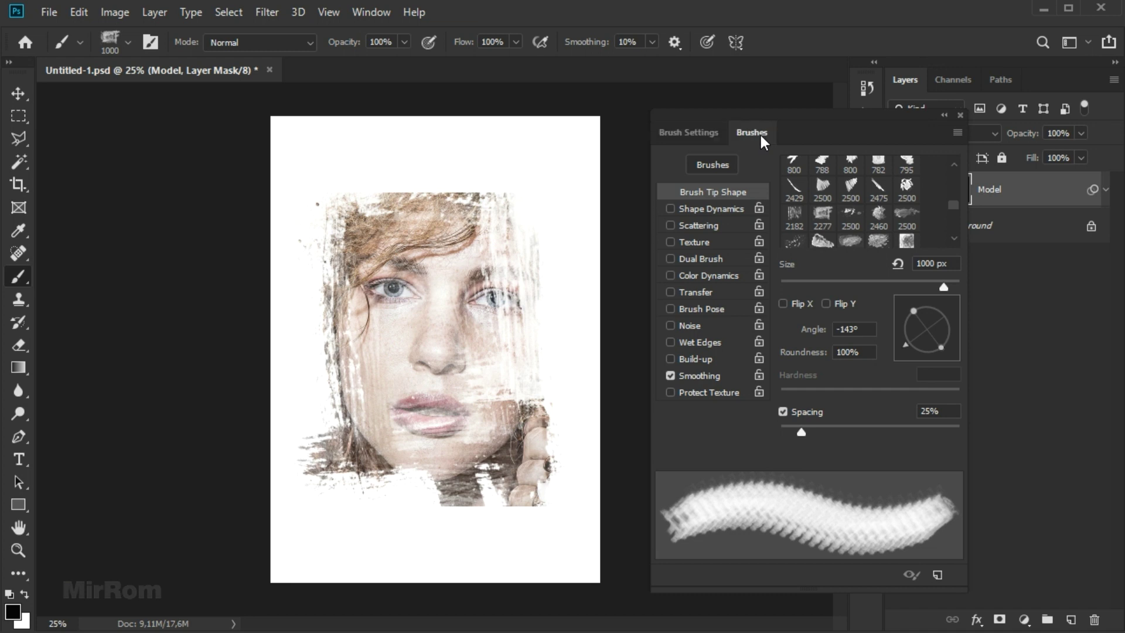
{"action": "left_click", "coordinate": [751, 132]}
{"action": "left_click", "coordinate": [661, 408]}
{"action": "left_click", "coordinate": [715, 491]}
{"action": "left_click", "coordinate": [773, 534]}
{"action": "scroll", "coordinate": [773, 527], "scroll_direction": "down", "scroll_amount": 3}
{"action": "left_click", "coordinate": [703, 133]}
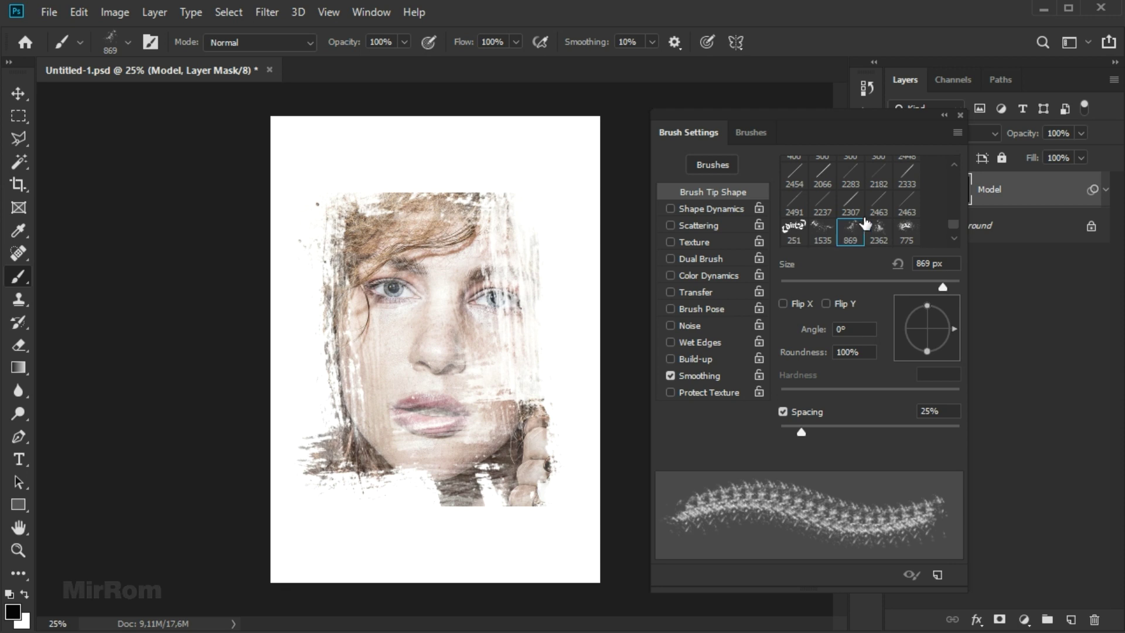
Pick the 687 splatter tip, paint white at 1100 px over the hair and eyes.
{"action": "scroll", "coordinate": [865, 223], "scroll_direction": "down", "scroll_amount": 1}
{"action": "scroll", "coordinate": [834, 234], "scroll_direction": "down", "scroll_amount": 1}
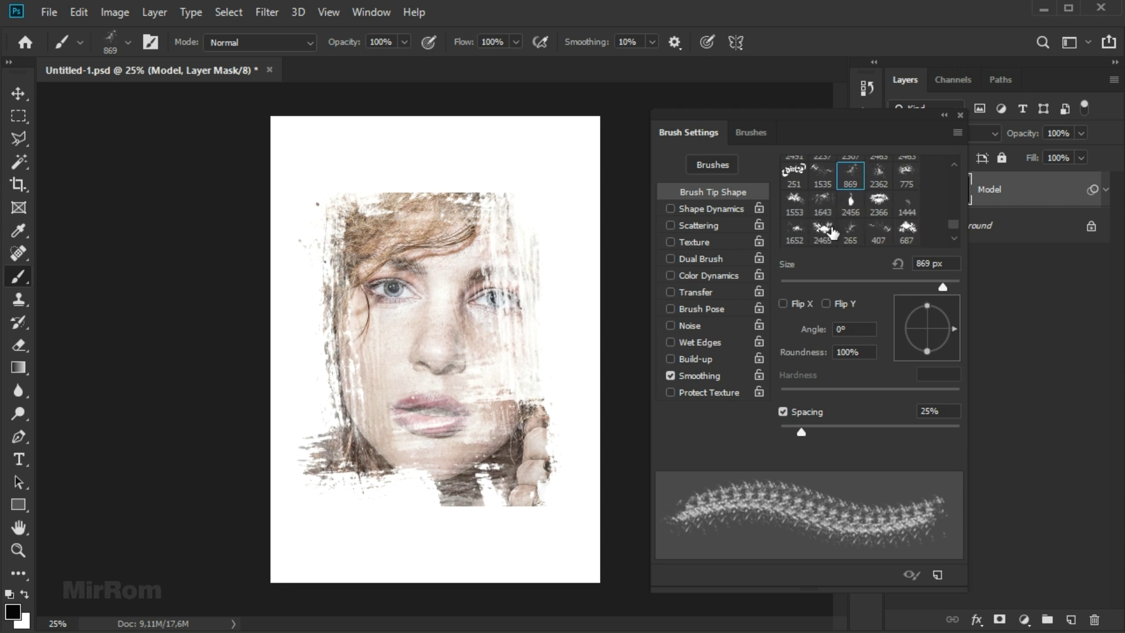
{"action": "left_click", "coordinate": [907, 218]}
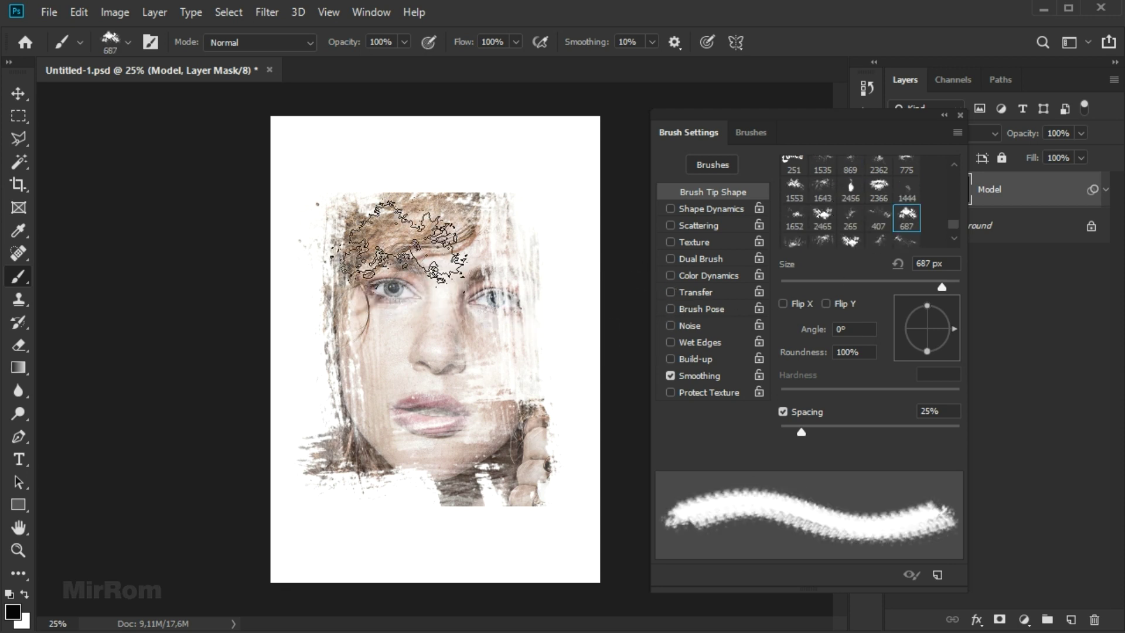
{"action": "left_click", "coordinate": [25, 593]}
{"action": "key", "text": "bracketright"}
{"action": "key", "text": "bracketright"}
{"action": "key", "text": "bracketright"}
{"action": "key", "text": "bracketright"}
{"action": "key", "text": "bracketright"}
{"action": "left_click_drag", "start_coordinate": [407, 281], "coordinate": [434, 261]}
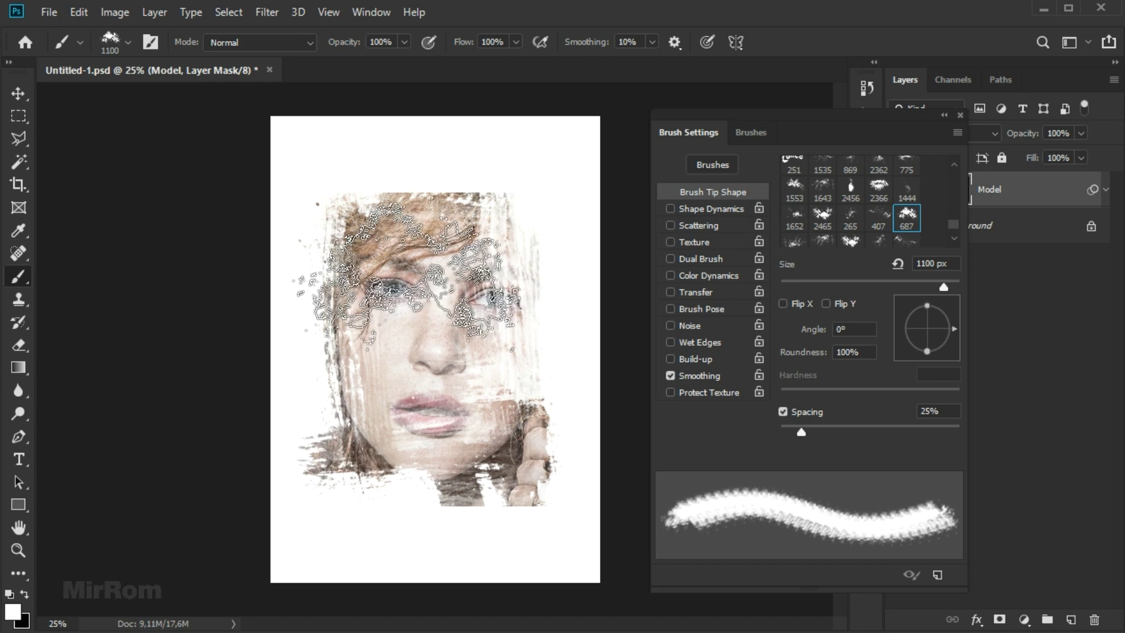
Undo the washed-out stroke and reveal the upper-left hair and eyes with 600–800 px splatters.
{"action": "key", "text": "ctrl+z"}
{"action": "key", "text": "bracketleft"}
{"action": "key", "text": "bracketleft"}
{"action": "key", "text": "bracketleft"}
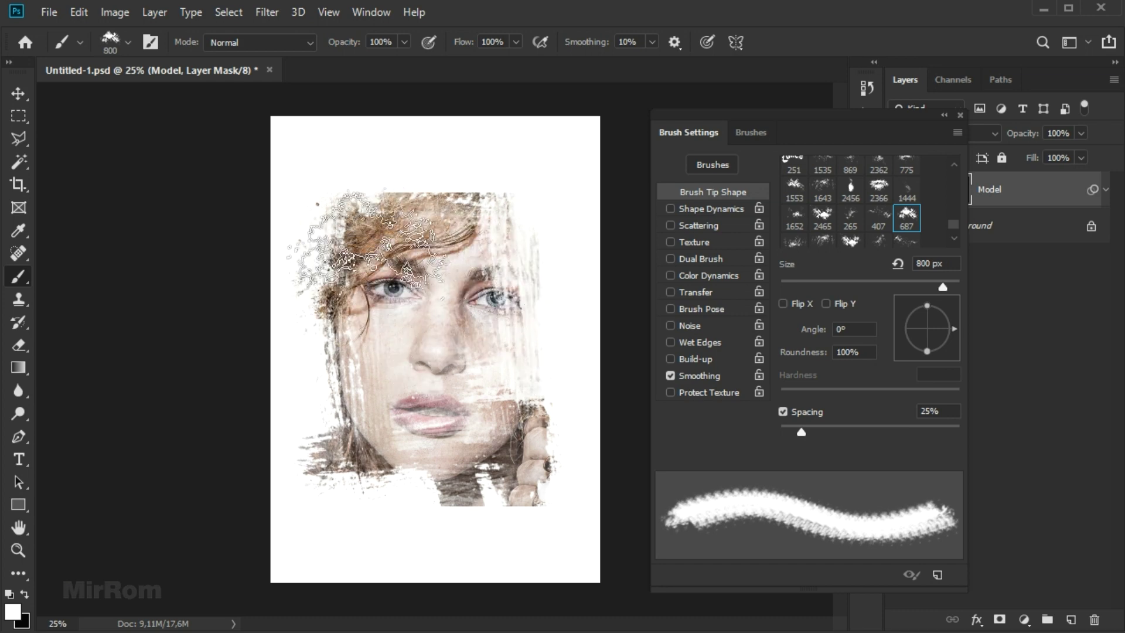
{"action": "left_click_drag", "start_coordinate": [955, 329], "coordinate": [949, 313]}
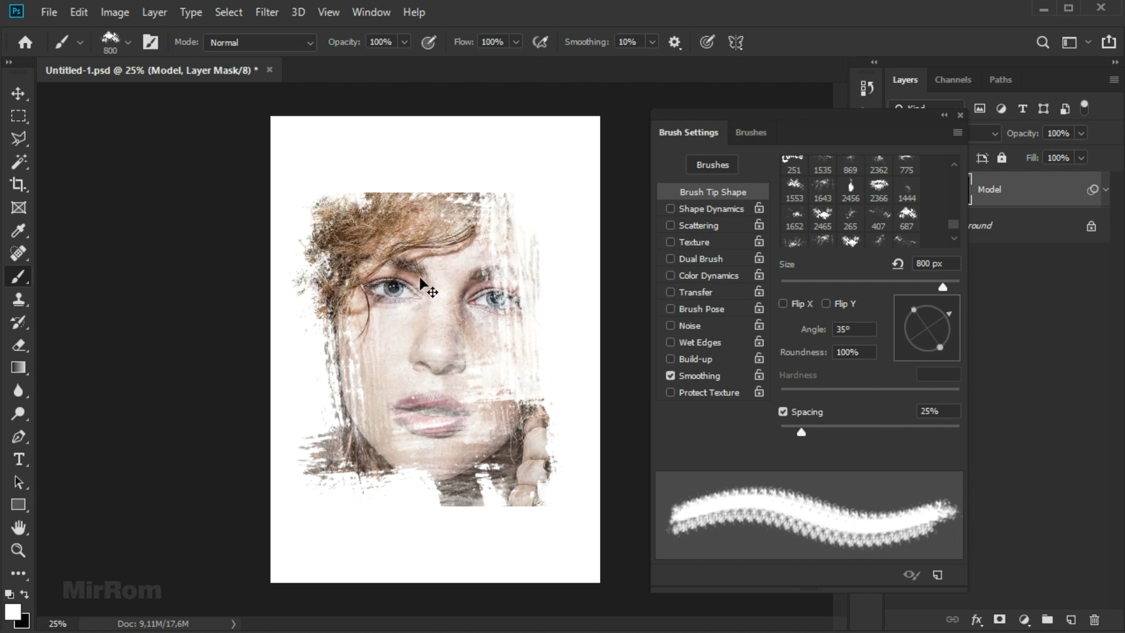
{"action": "key", "text": "bracketleft"}
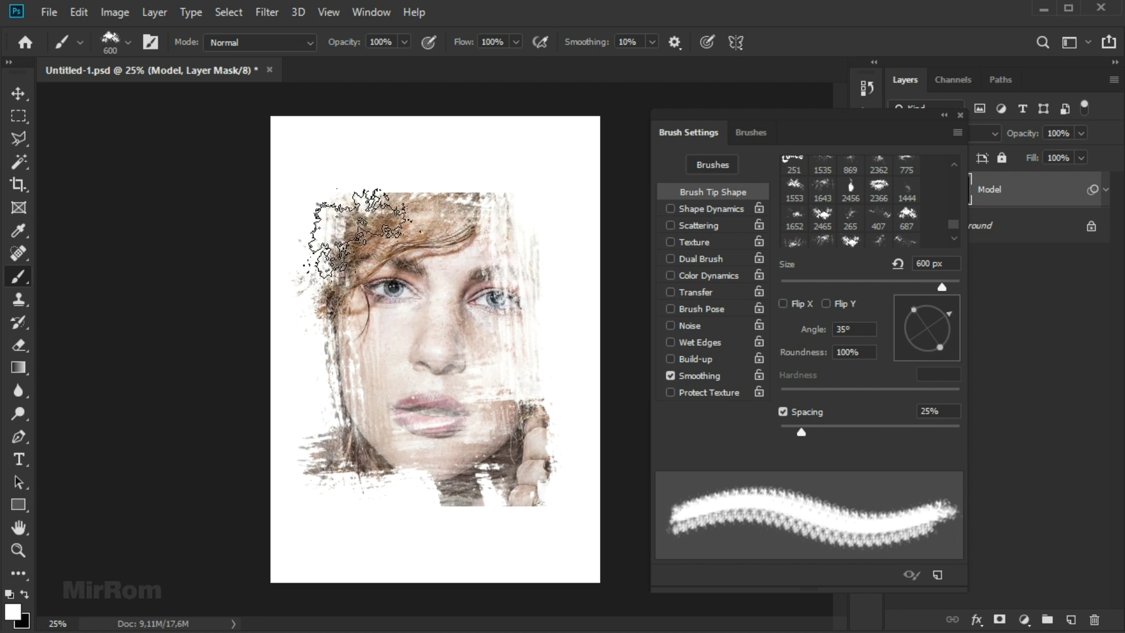
{"action": "mouse_move", "coordinate": [359, 231]}
{"action": "left_mouse_down"}
{"action": "mouse_move", "coordinate": [406, 272]}
{"action": "mouse_move", "coordinate": [380, 296]}
{"action": "mouse_move", "coordinate": [407, 323]}
{"action": "left_mouse_up"}
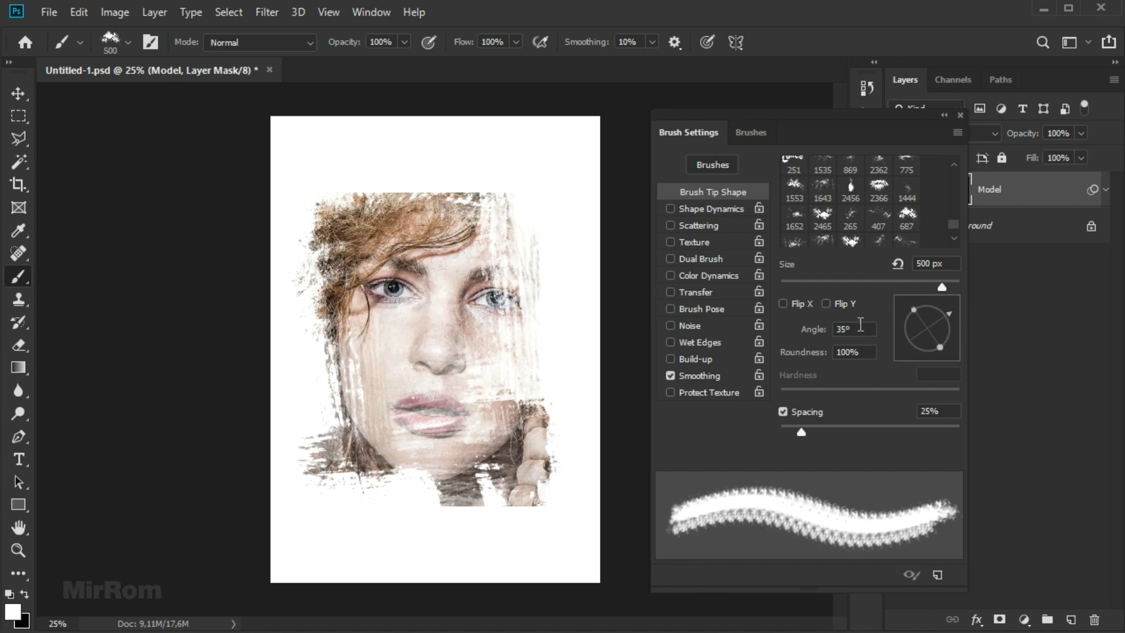
{"action": "left_click_drag", "start_coordinate": [953, 321], "coordinate": [955, 326]}
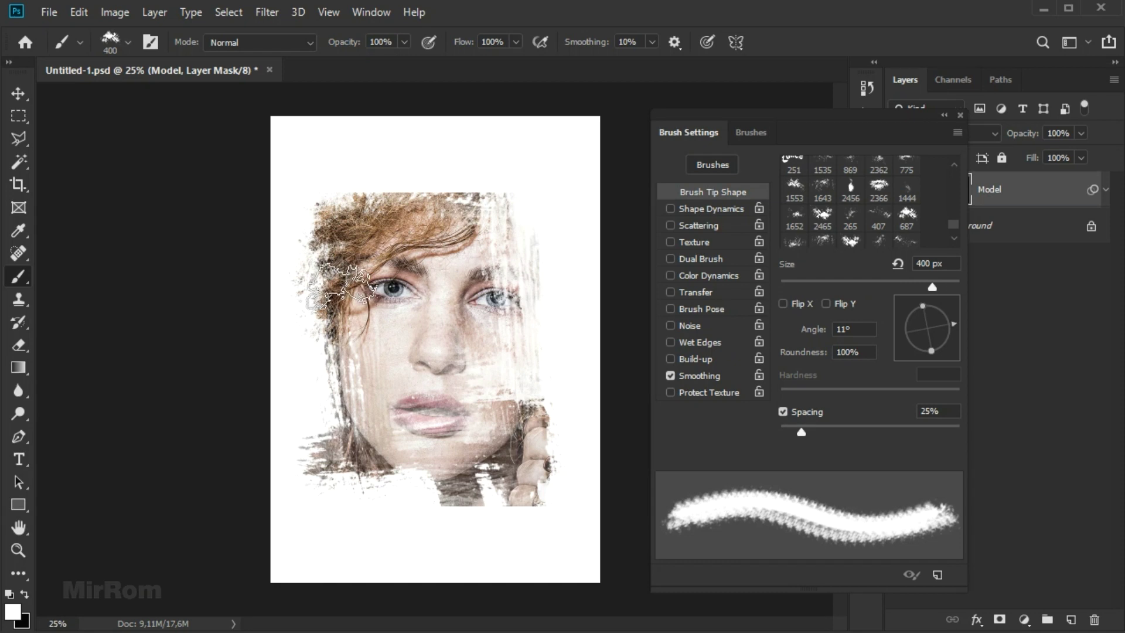
{"action": "key", "text": "bracketright"}
{"action": "key", "text": "bracketright"}
{"action": "key", "text": "bracketright"}
{"action": "key", "text": "bracketright"}
{"action": "key", "text": "bracketleft"}
{"action": "left_click_drag", "start_coordinate": [410, 281], "coordinate": [434, 276]}
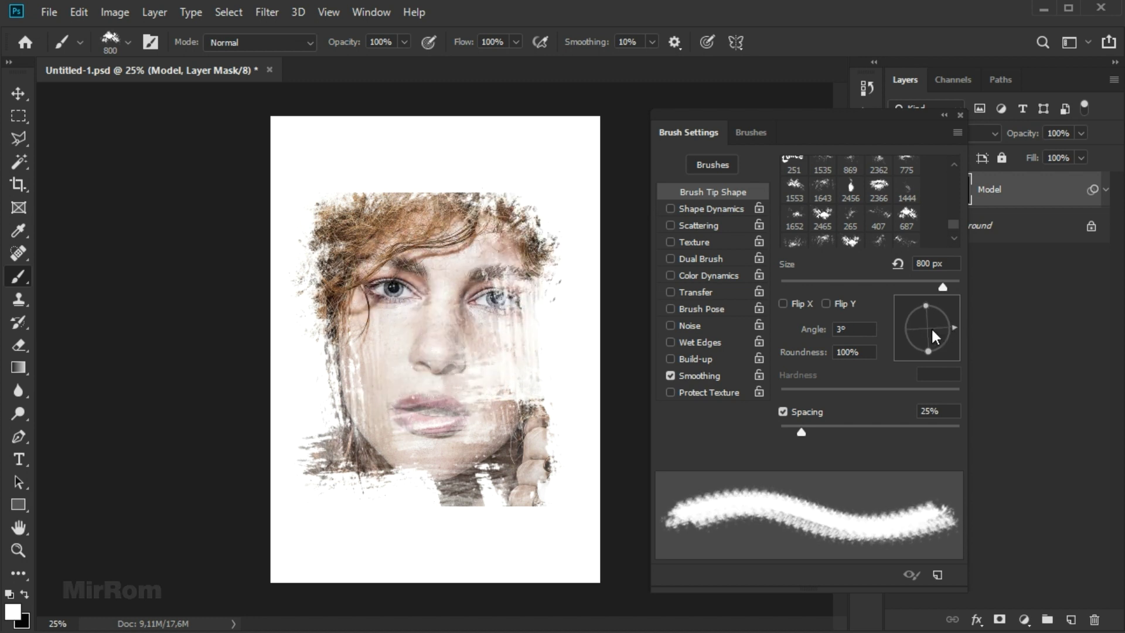
Reveal brows and forehead at 179°, stamp a 400 px splatter at 6°, then switch to black.
{"action": "left_click_drag", "start_coordinate": [937, 327], "coordinate": [916, 337]}
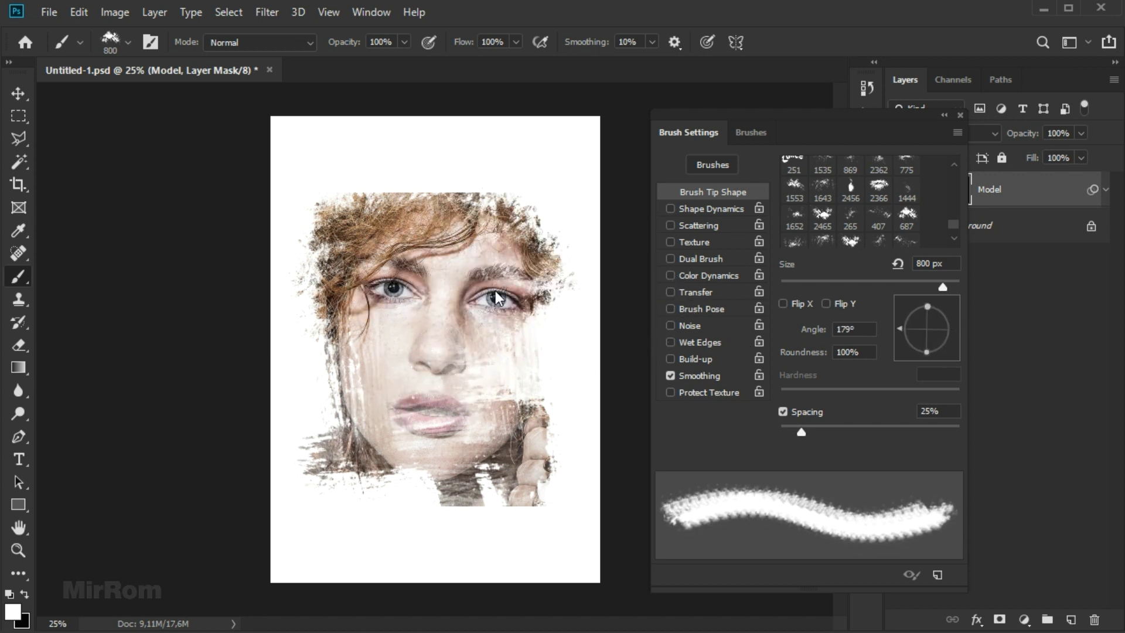
{"action": "mouse_move", "coordinate": [481, 296]}
{"action": "left_mouse_down"}
{"action": "mouse_move", "coordinate": [431, 346]}
{"action": "mouse_move", "coordinate": [409, 457]}
{"action": "left_mouse_up"}
{"action": "key", "text": "bracketleft"}
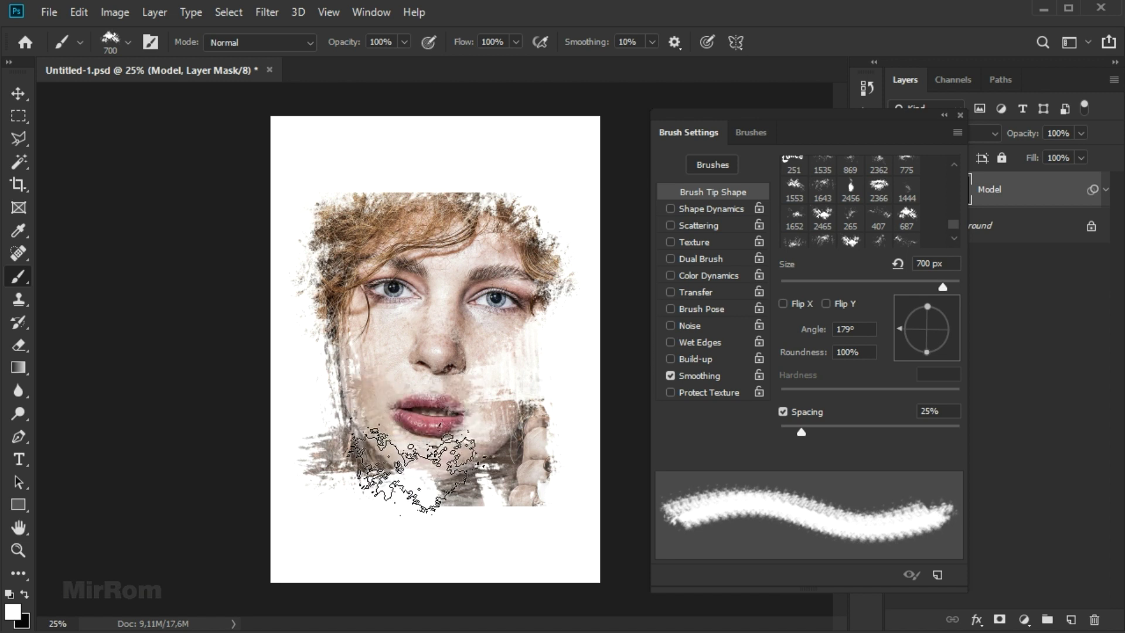
{"action": "key", "text": "bracketleft"}
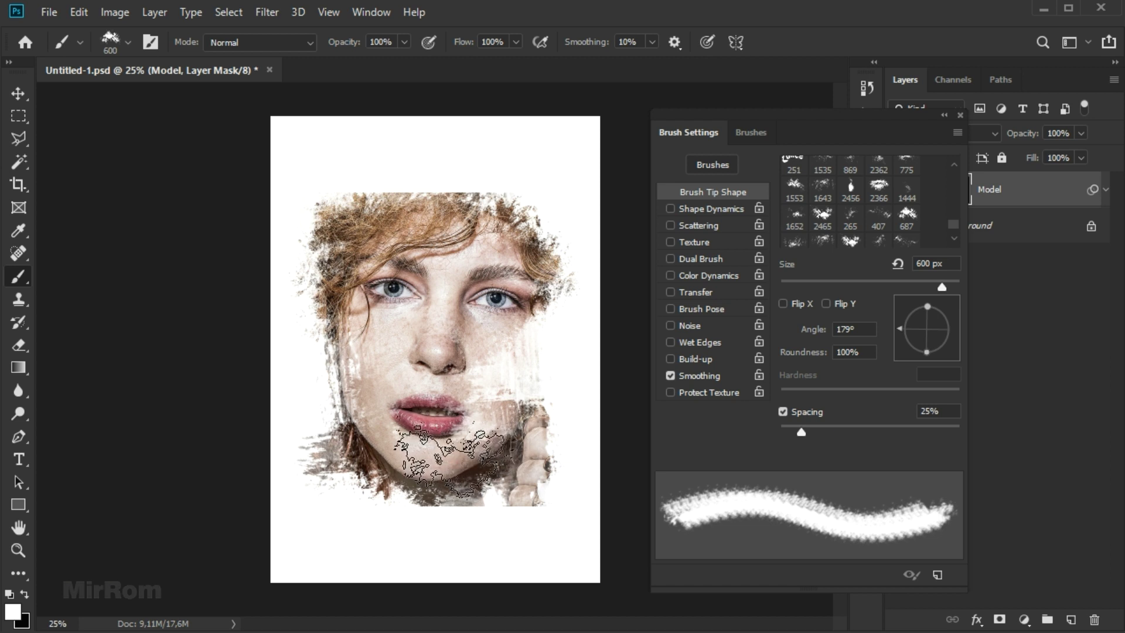
{"action": "left_click", "coordinate": [957, 326]}
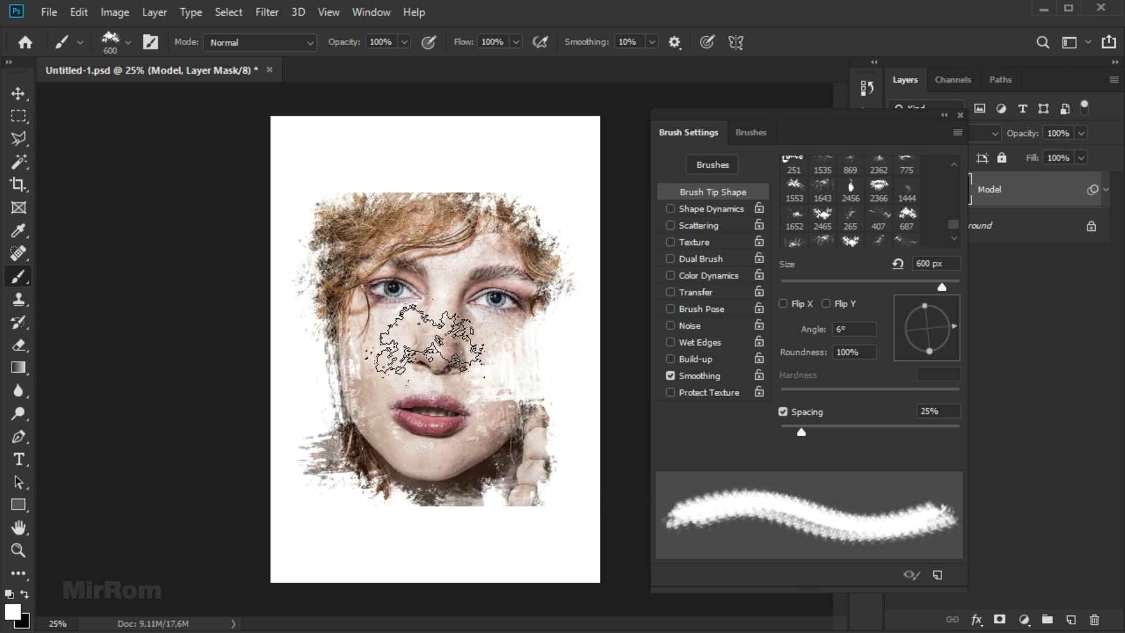
{"action": "key", "text": "bracketleft"}
{"action": "key", "text": "bracketleft"}
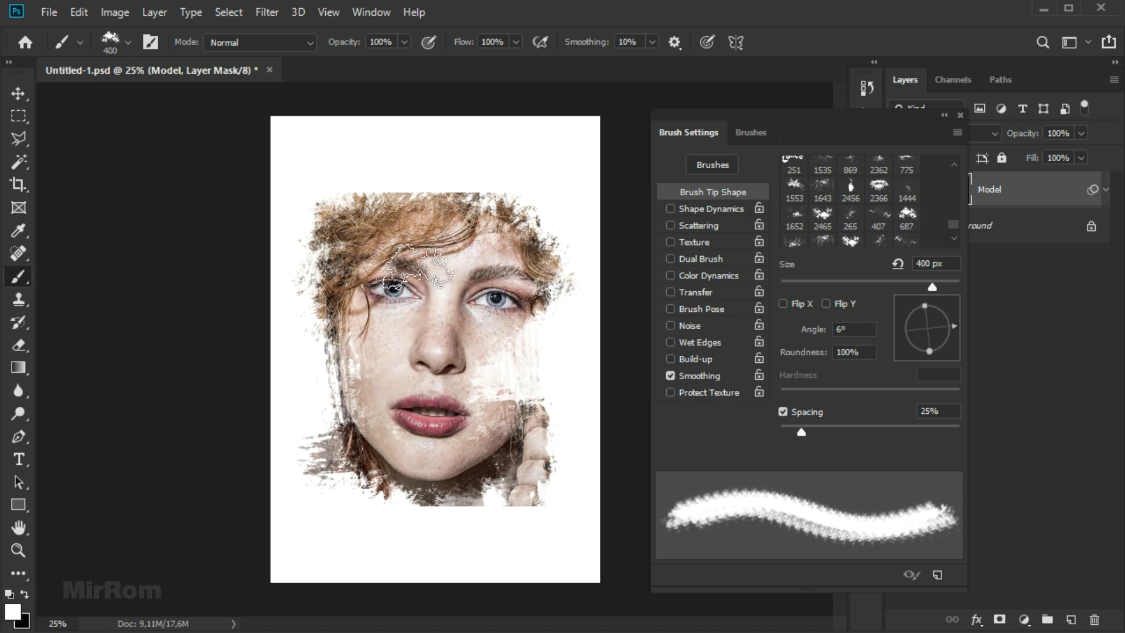
{"action": "left_click", "coordinate": [900, 329]}
{"action": "key", "text": "bracketright"}
{"action": "key", "text": "bracketright"}
{"action": "key", "text": "bracketright"}
{"action": "key", "text": "x"}
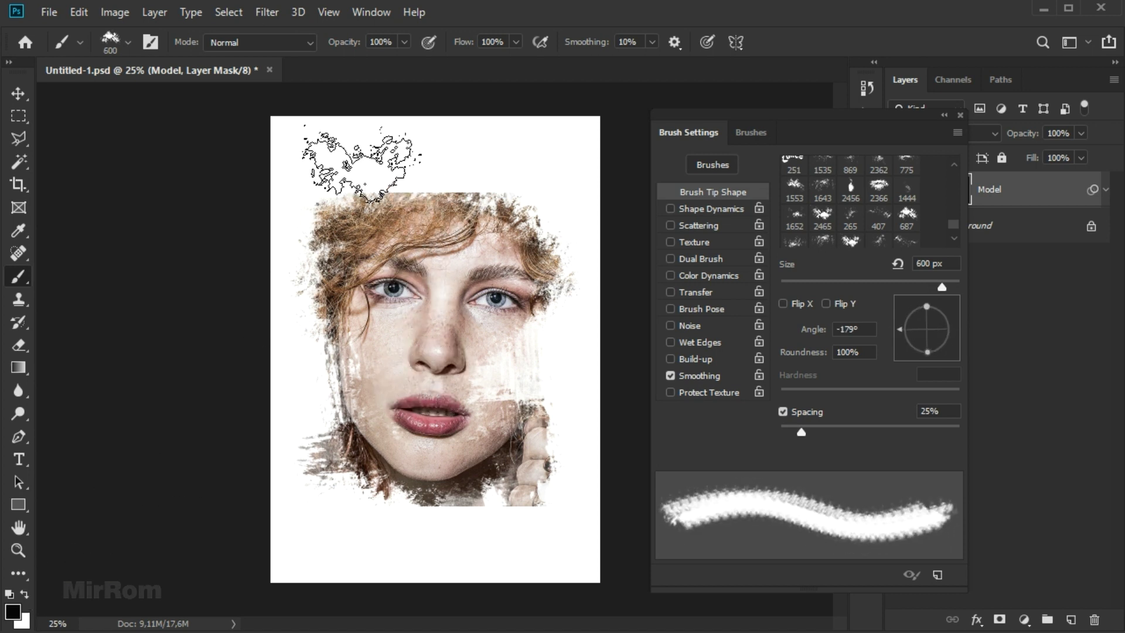
Stamp edge splatters with the tip at 152°, 133° and 37°, then switch to white.
{"action": "left_click_drag", "start_coordinate": [905, 331], "coordinate": [914, 311]}
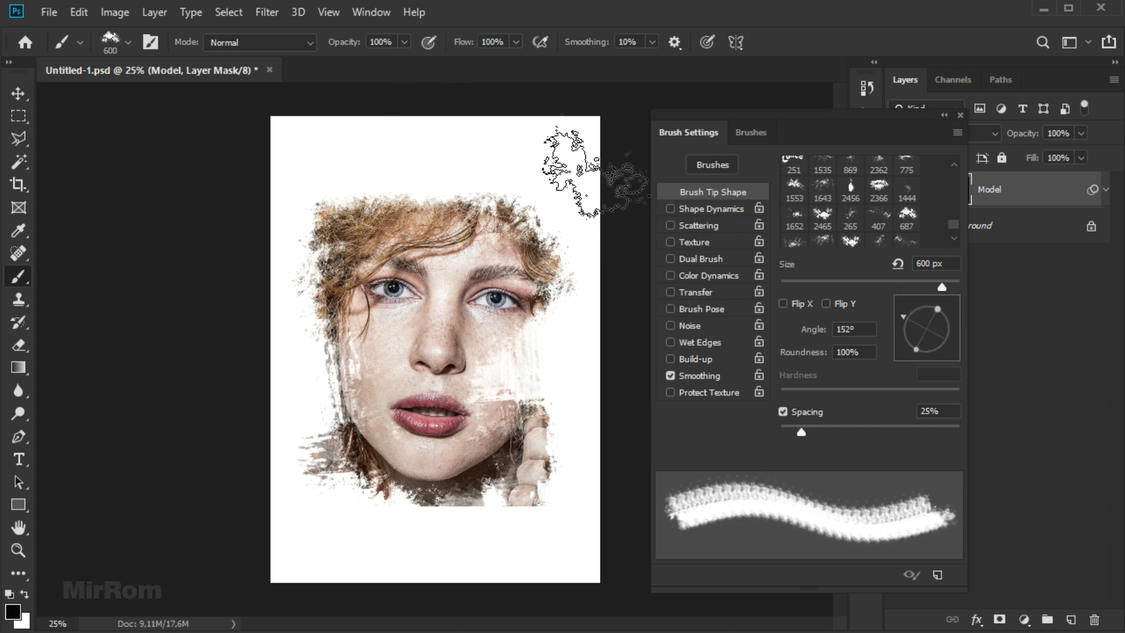
{"action": "left_click_drag", "start_coordinate": [909, 320], "coordinate": [916, 315]}
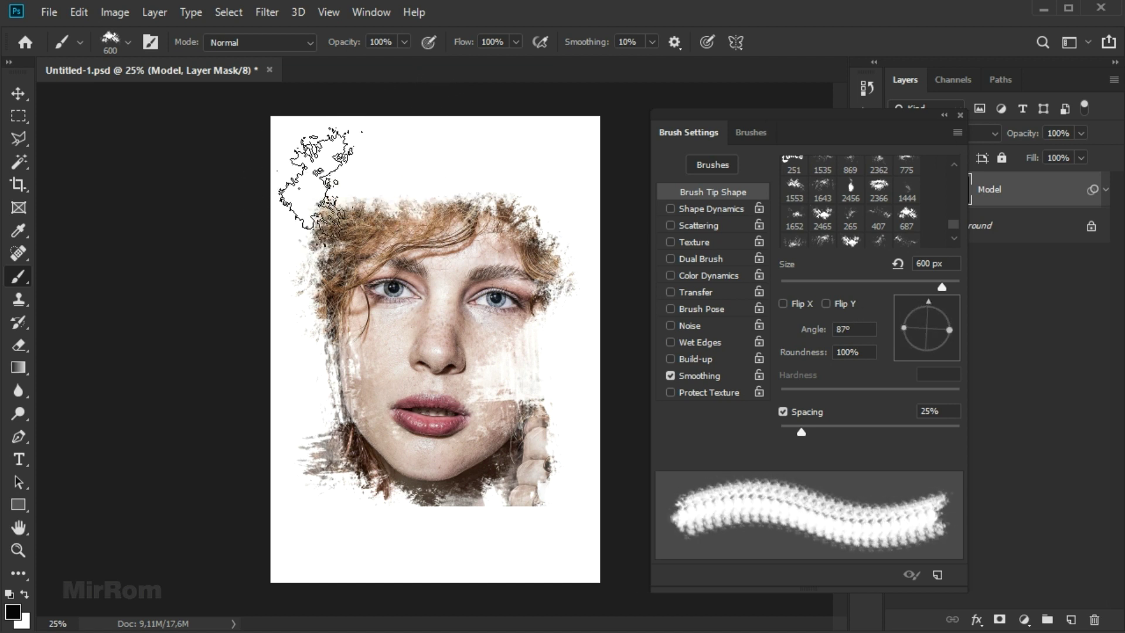
{"action": "left_click_drag", "start_coordinate": [929, 302], "coordinate": [947, 313]}
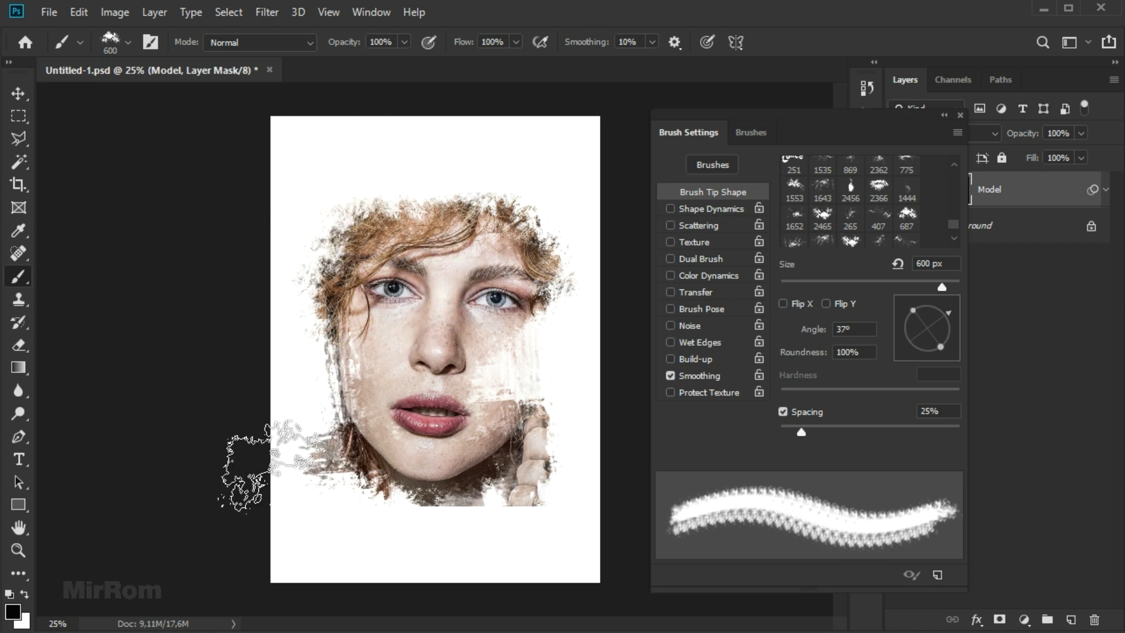
{"action": "key", "text": "x"}
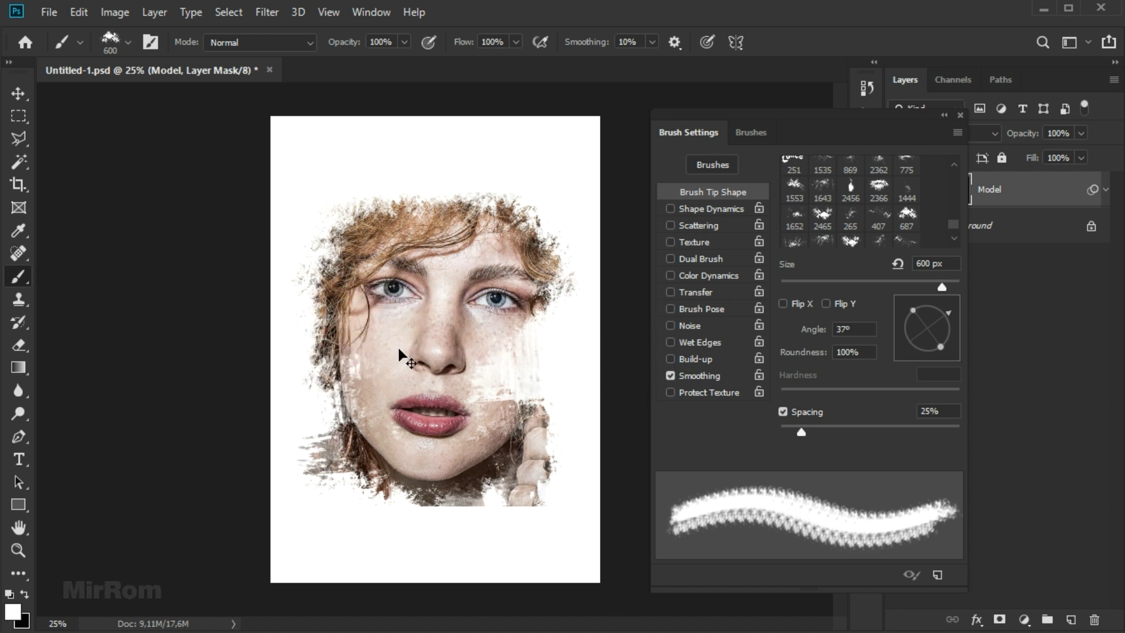
Add stamps at -1° and -121°, switch back to black and close Brush Settings.
{"action": "key", "text": "shift+Right"}
{"action": "key", "text": "shift+Right"}
{"action": "key", "text": "Right"}
{"action": "key", "text": "Right"}
{"action": "key", "text": "Right"}
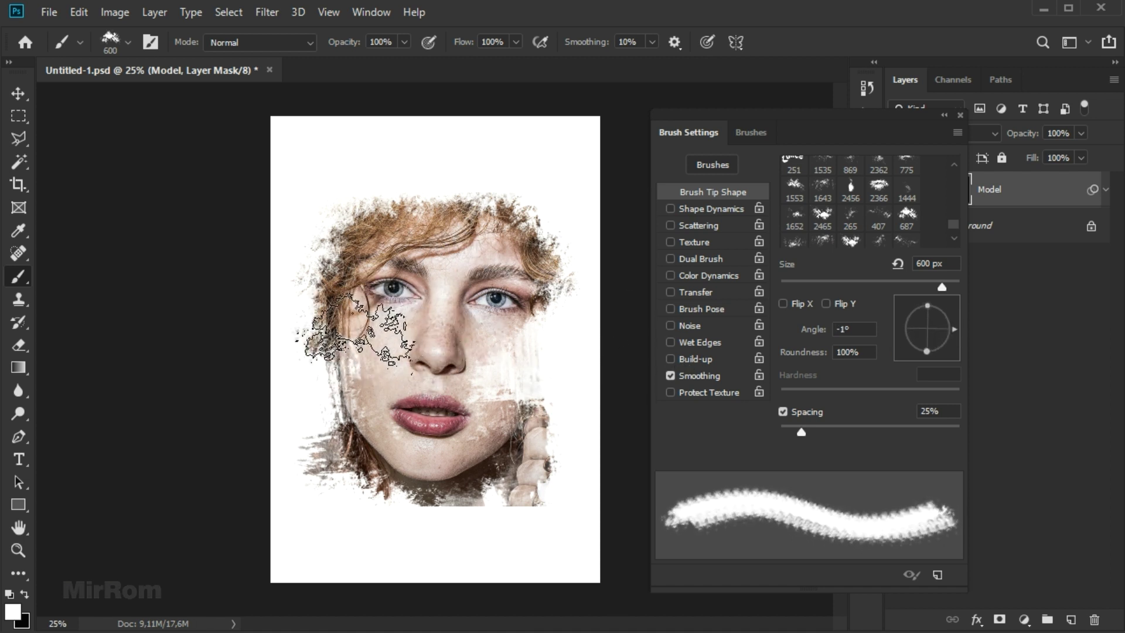
{"action": "key", "text": "shift+Right"}
{"action": "key", "text": "shift+Right"}
{"action": "key", "text": "shift+Right"}
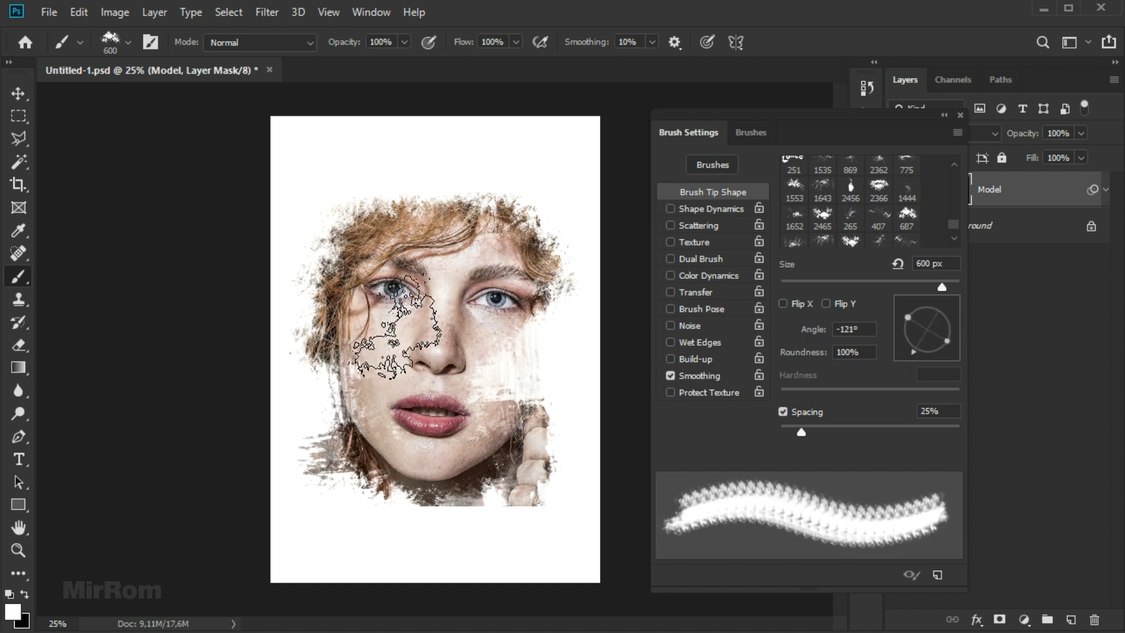
{"action": "key", "text": "x"}
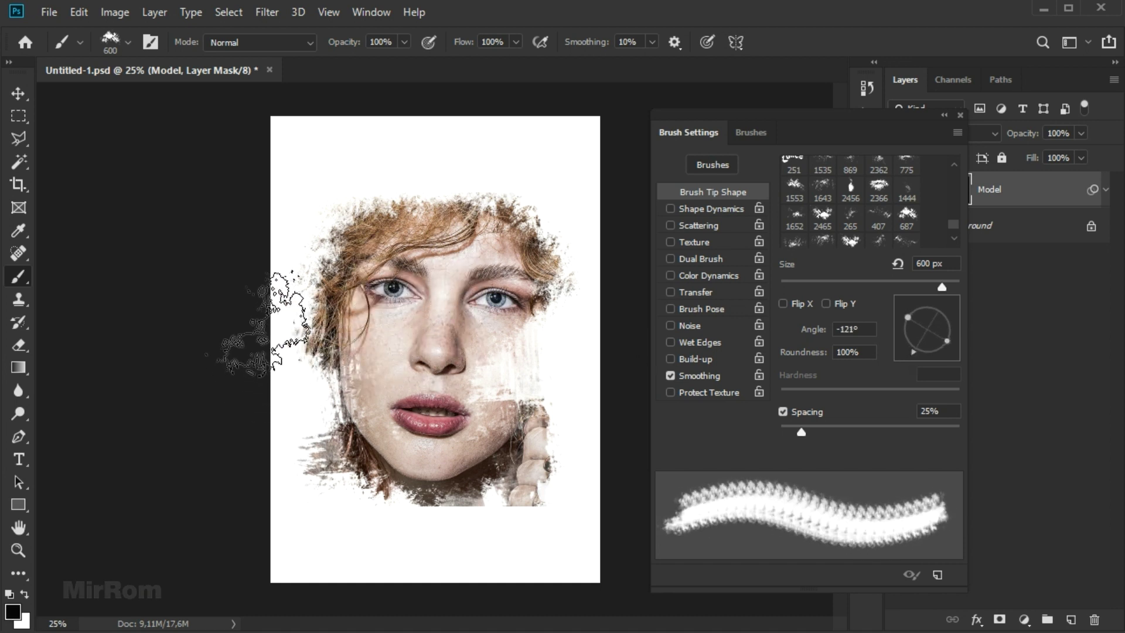
{"action": "key", "text": "v"}
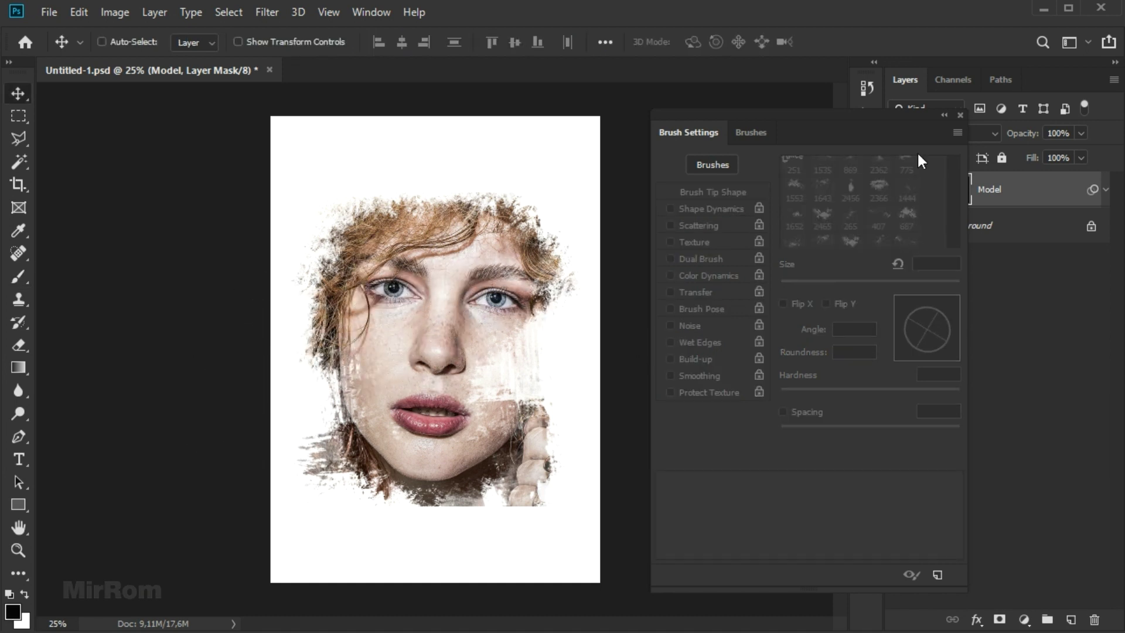
{"action": "left_click", "coordinate": [960, 115]}
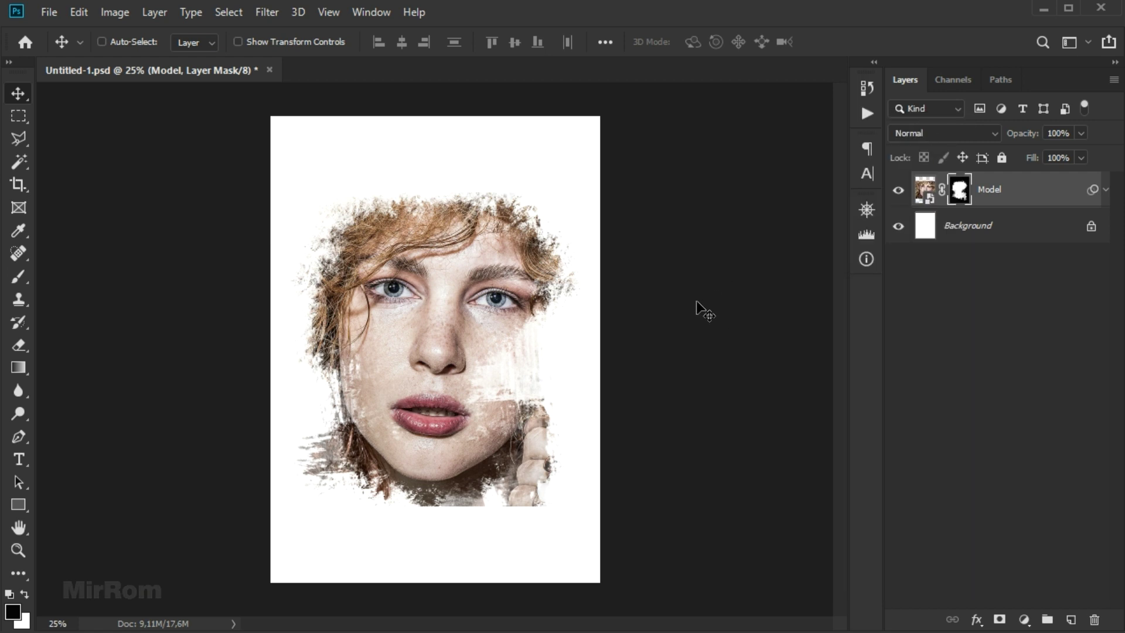
Open the wall-3292562 marble image and drag it into the portrait as a new layer.
{"action": "left_click", "coordinate": [49, 12]}
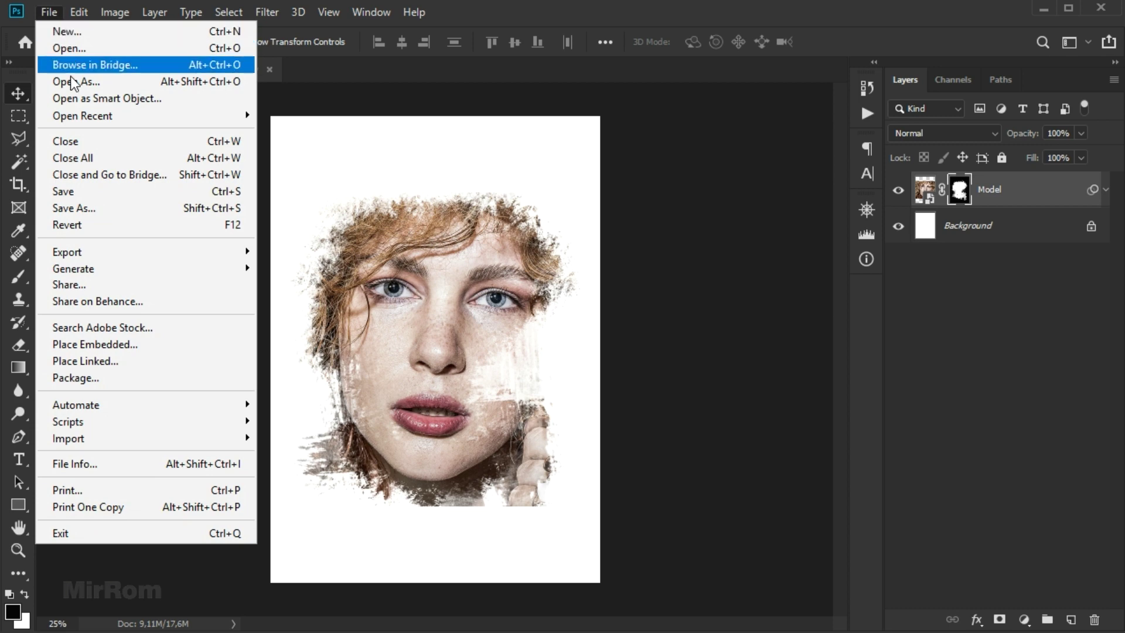
{"action": "left_click", "coordinate": [69, 48]}
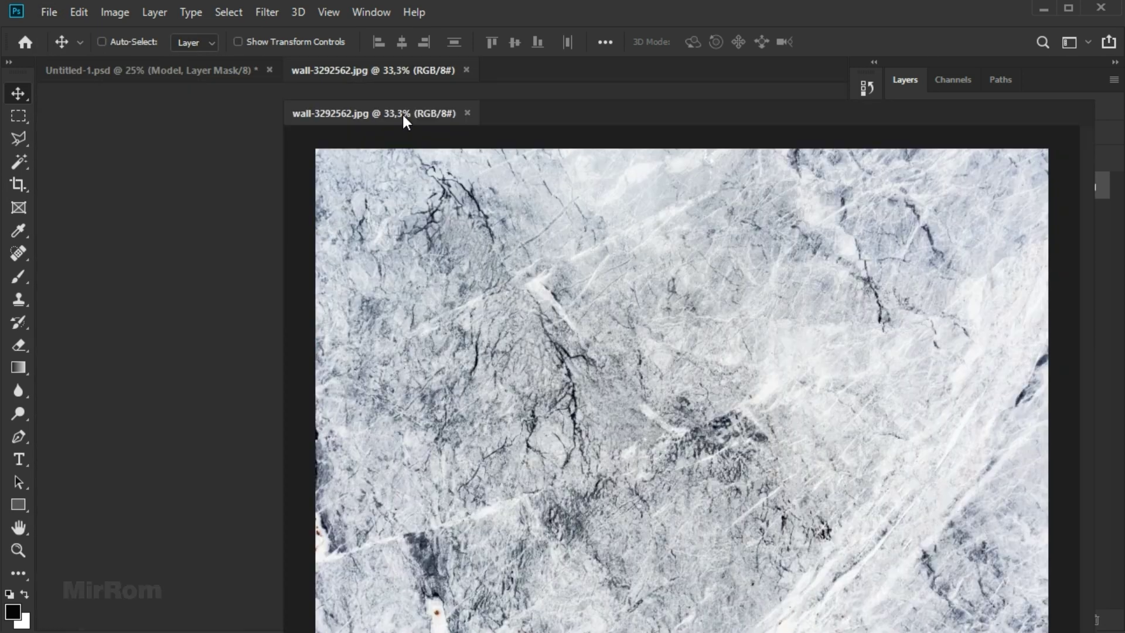
{"action": "left_click_drag", "start_coordinate": [402, 112], "coordinate": [514, 124]}
{"action": "left_click_drag", "start_coordinate": [364, 261], "coordinate": [363, 261]}
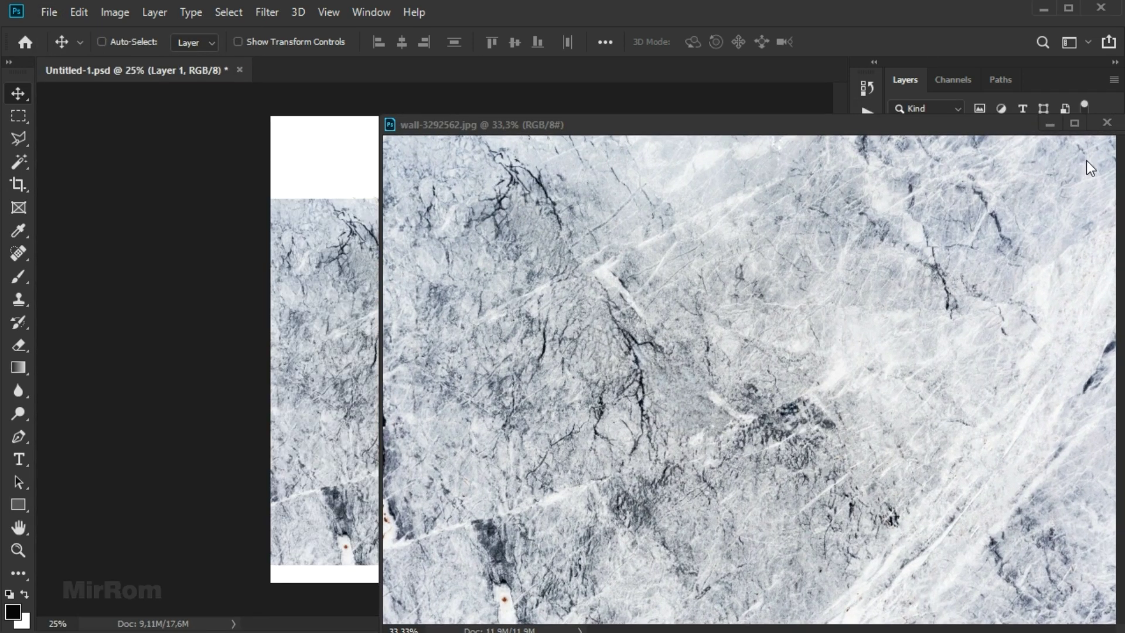
{"action": "left_click", "coordinate": [1107, 123]}
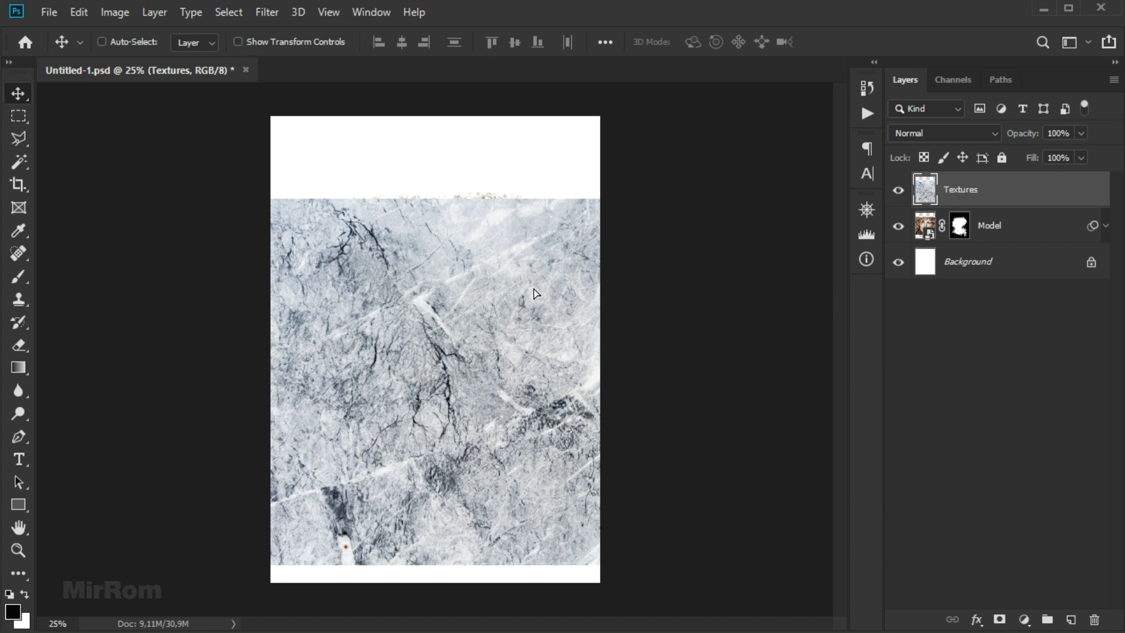
{"action": "left_click_drag", "start_coordinate": [533, 300], "coordinate": [533, 268]}
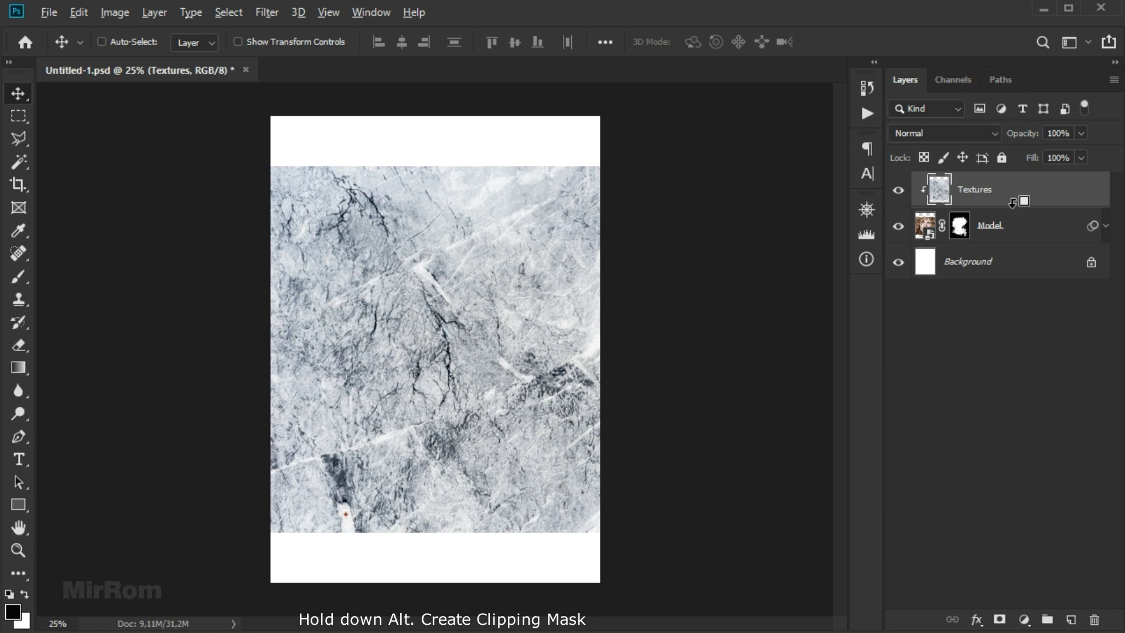
Clip the marble Textures layer to Model, convert it to a smart object, and lower its opacity.
{"action": "left_click", "coordinate": [1012, 203], "text": "alt"}
{"action": "left_click_drag", "start_coordinate": [612, 367], "coordinate": [515, 372]}
{"action": "right_click", "coordinate": [996, 189]}
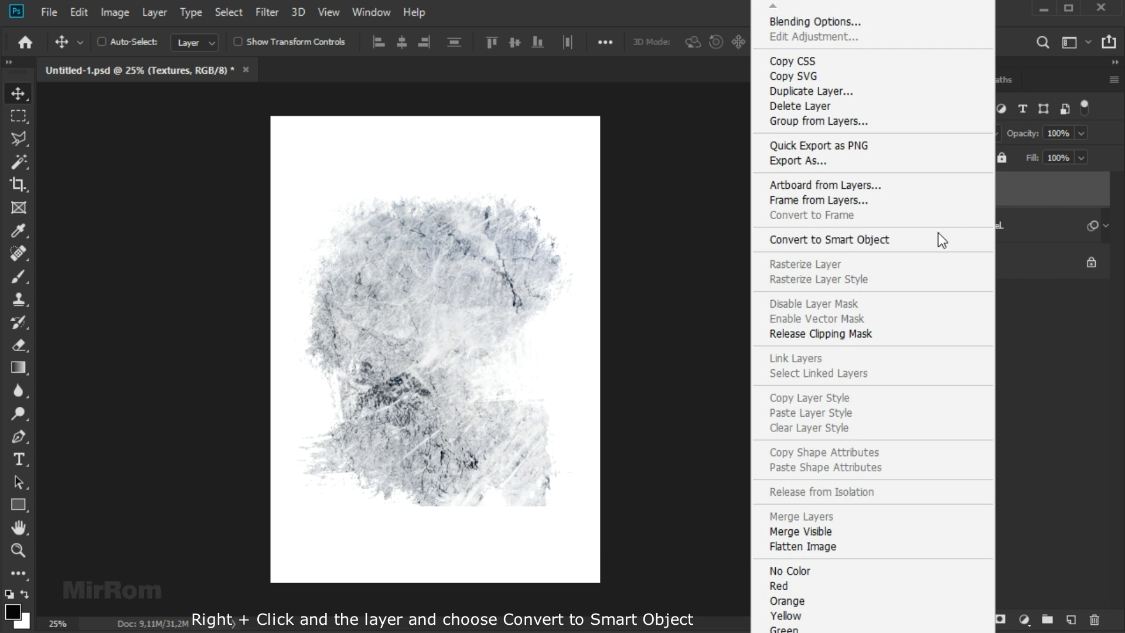
{"action": "left_click", "coordinate": [930, 237]}
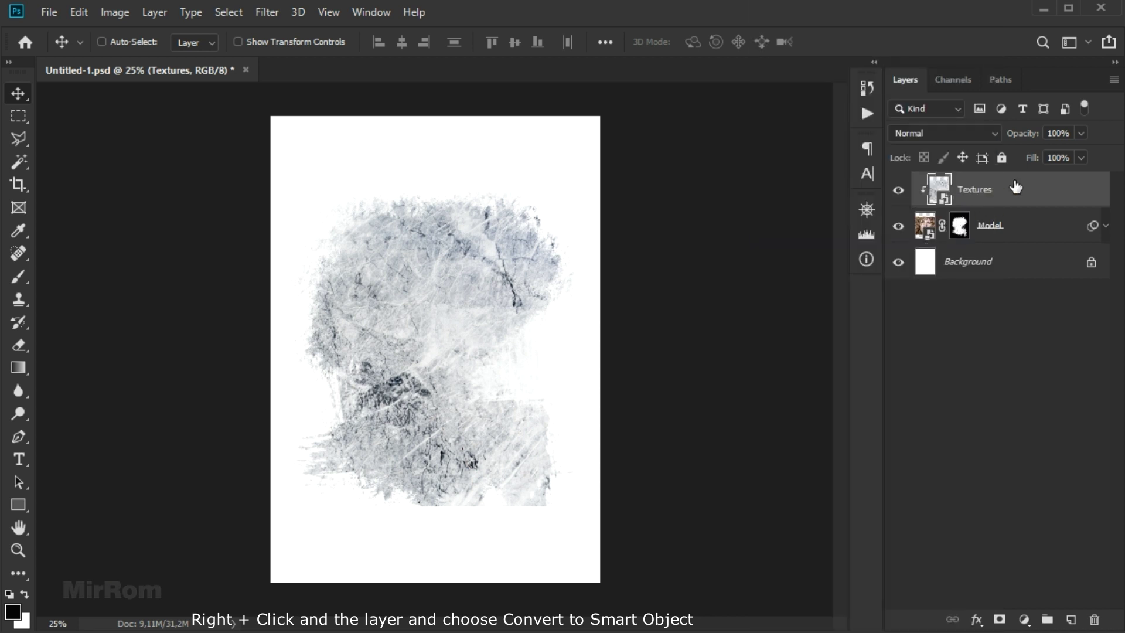
{"action": "left_click_drag", "start_coordinate": [1078, 153], "coordinate": [1054, 155]}
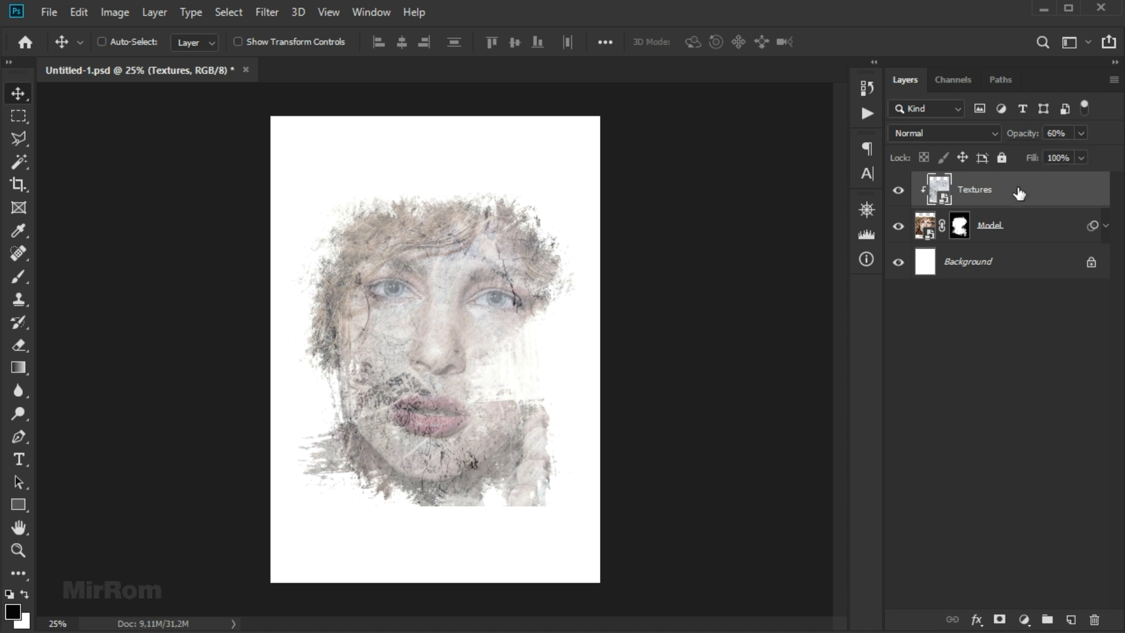
Move and scale the marble texture to about 92% over the face, then commit the transform.
{"action": "mouse_move", "coordinate": [540, 381]}
{"action": "left_mouse_down"}
{"action": "mouse_move", "coordinate": [534, 395]}
{"action": "mouse_move", "coordinate": [565, 377]}
{"action": "mouse_move", "coordinate": [666, 405]}
{"action": "left_mouse_up"}
{"action": "key", "text": "ctrl+t"}
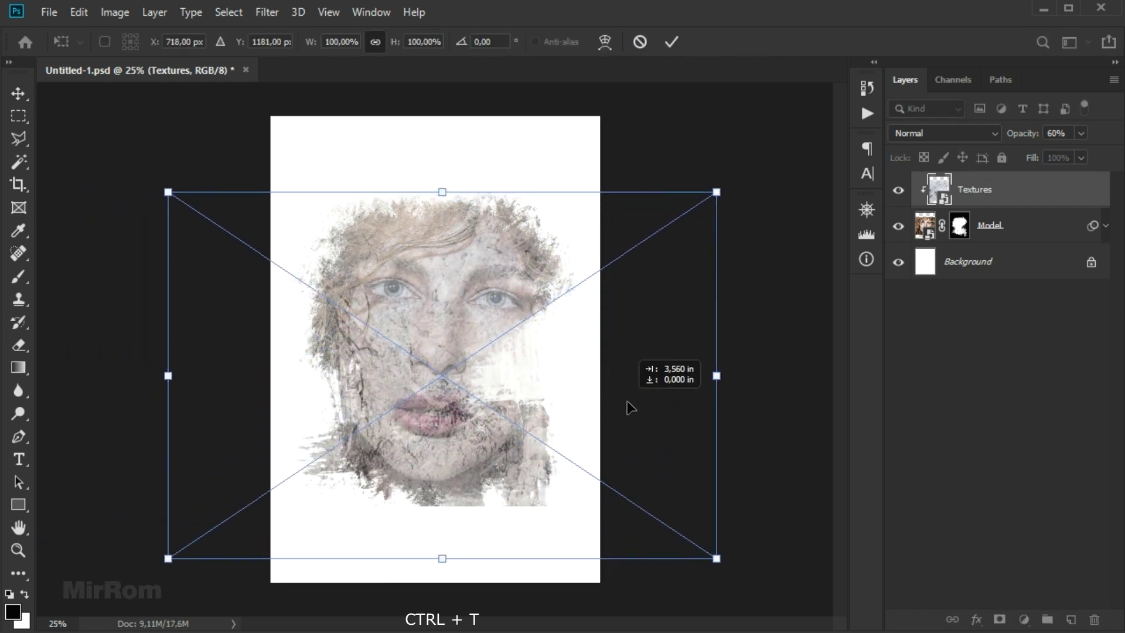
{"action": "left_click_drag", "start_coordinate": [666, 406], "coordinate": [528, 410]}
{"action": "left_click_drag", "start_coordinate": [674, 571], "coordinate": [617, 529]}
{"action": "left_click_drag", "start_coordinate": [550, 430], "coordinate": [543, 460]}
{"action": "left_click_drag", "start_coordinate": [613, 219], "coordinate": [632, 209]}
{"action": "mouse_move", "coordinate": [592, 279]}
{"action": "left_mouse_down"}
{"action": "mouse_move", "coordinate": [578, 284]}
{"action": "mouse_move", "coordinate": [573, 251]}
{"action": "left_mouse_up"}
{"action": "left_click_drag", "start_coordinate": [598, 211], "coordinate": [603, 208]}
{"action": "left_click_drag", "start_coordinate": [563, 317], "coordinate": [557, 318]}
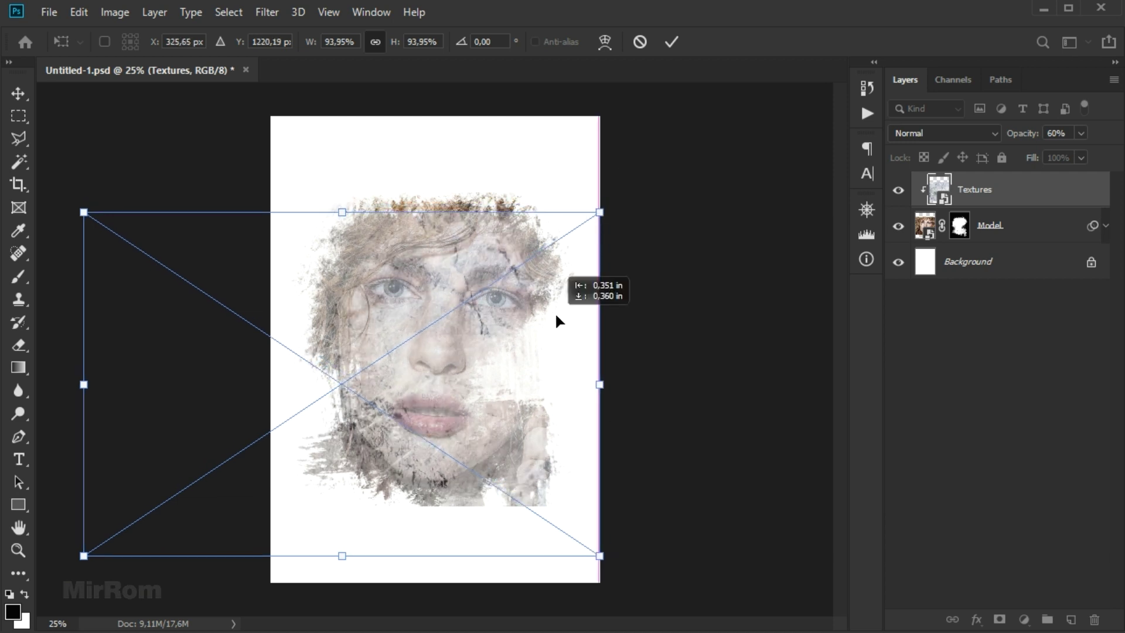
{"action": "key", "text": "Return"}
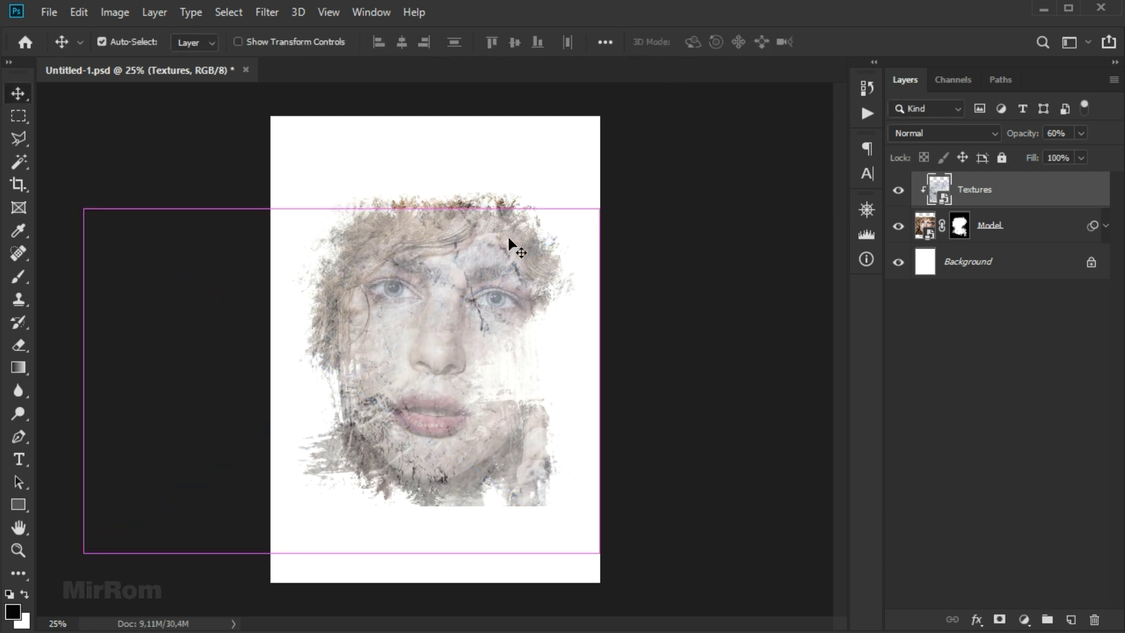
Stretch the texture taller to 95.62% and commit the height change.
{"action": "key", "text": "ctrl+t"}
{"action": "left_click_drag", "start_coordinate": [342, 208], "coordinate": [342, 202]}
{"action": "left_click", "coordinate": [674, 45]}
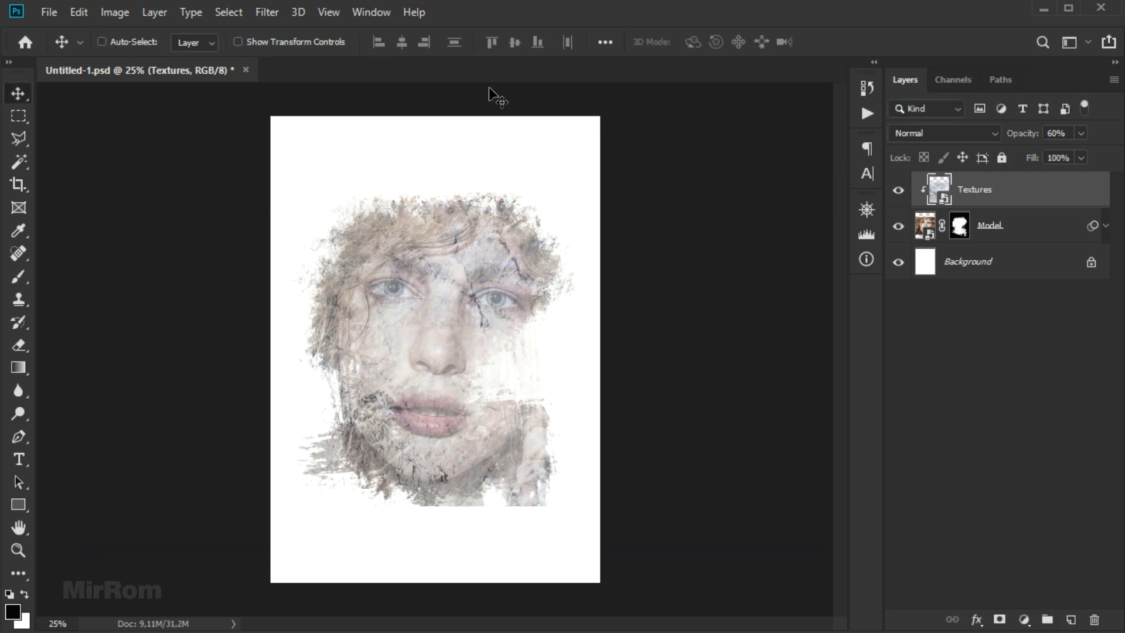
{"action": "left_click", "coordinate": [115, 13]}
{"action": "mouse_move", "coordinate": [142, 58]}
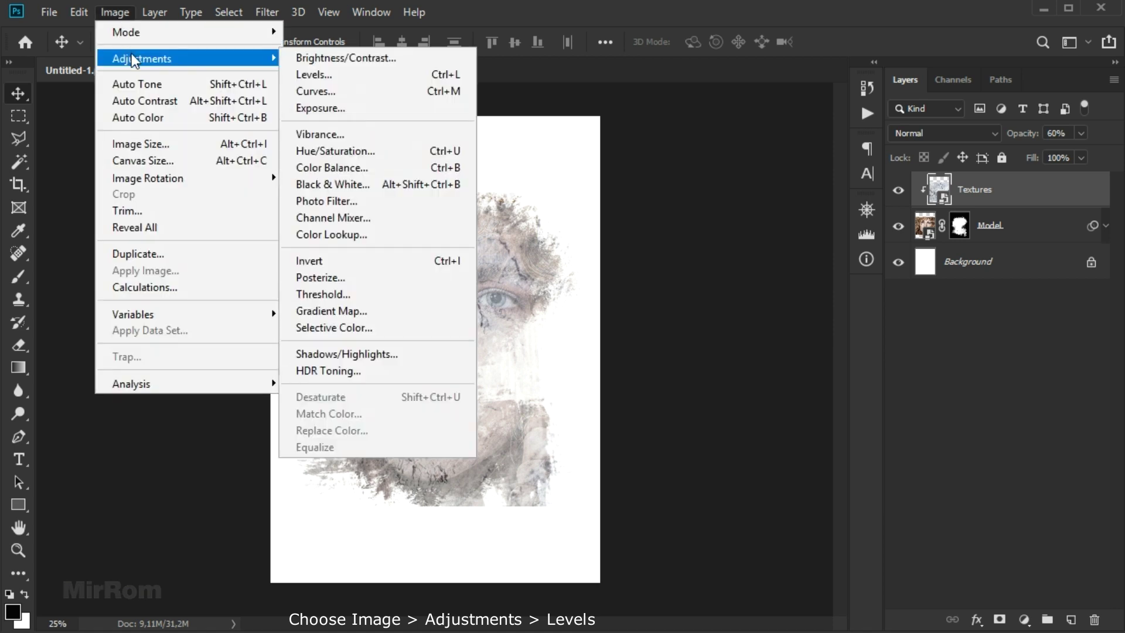
Apply Levels to Textures with input levels 10 / 0.82 / 219 and output black 22.
{"action": "left_click", "coordinate": [345, 81]}
{"action": "left_click_drag", "start_coordinate": [527, 91], "coordinate": [751, 148]}
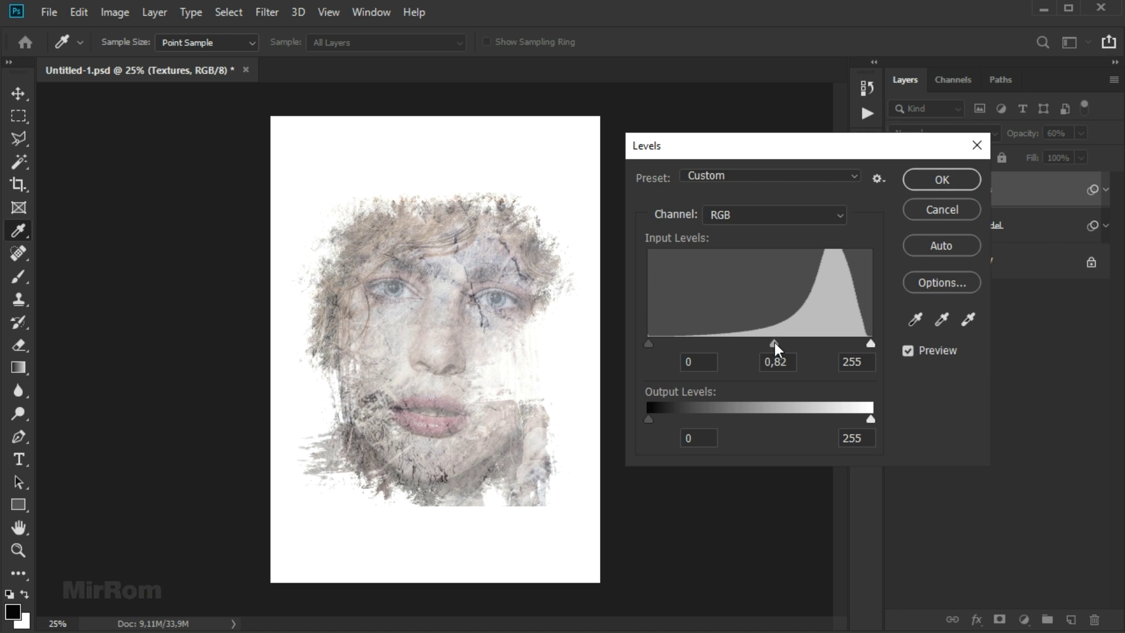
{"action": "left_click_drag", "start_coordinate": [649, 342], "coordinate": [656, 343]}
{"action": "left_click_drag", "start_coordinate": [871, 344], "coordinate": [840, 344]}
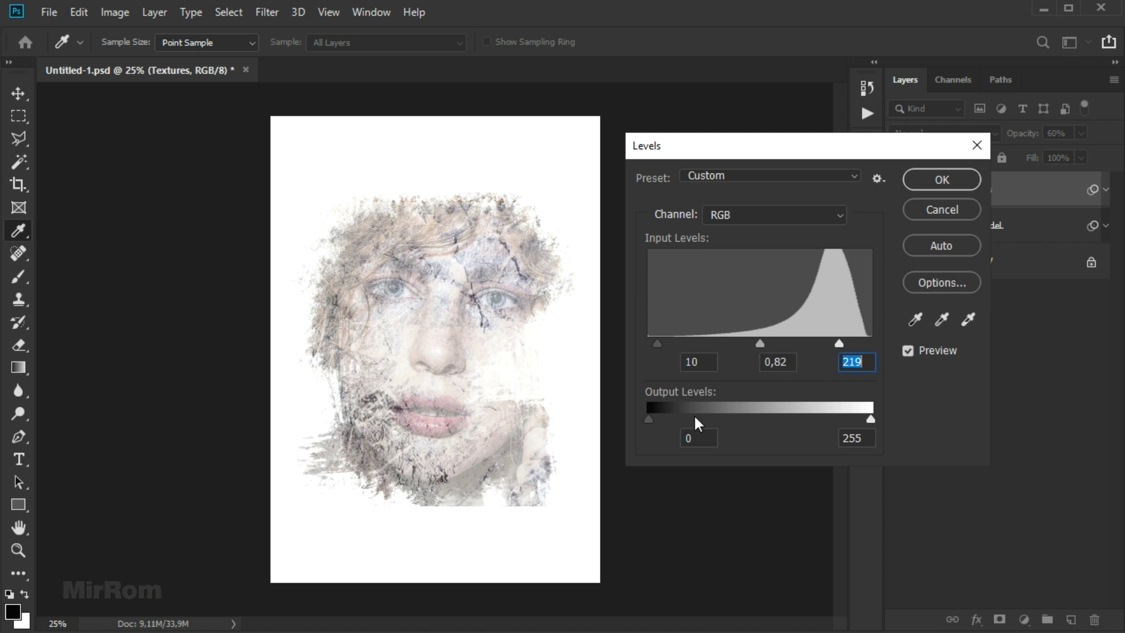
{"action": "left_click_drag", "start_coordinate": [655, 417], "coordinate": [661, 420]}
{"action": "left_click", "coordinate": [667, 419]}
{"action": "double_click", "coordinate": [908, 351]}
{"action": "left_click", "coordinate": [941, 179]}
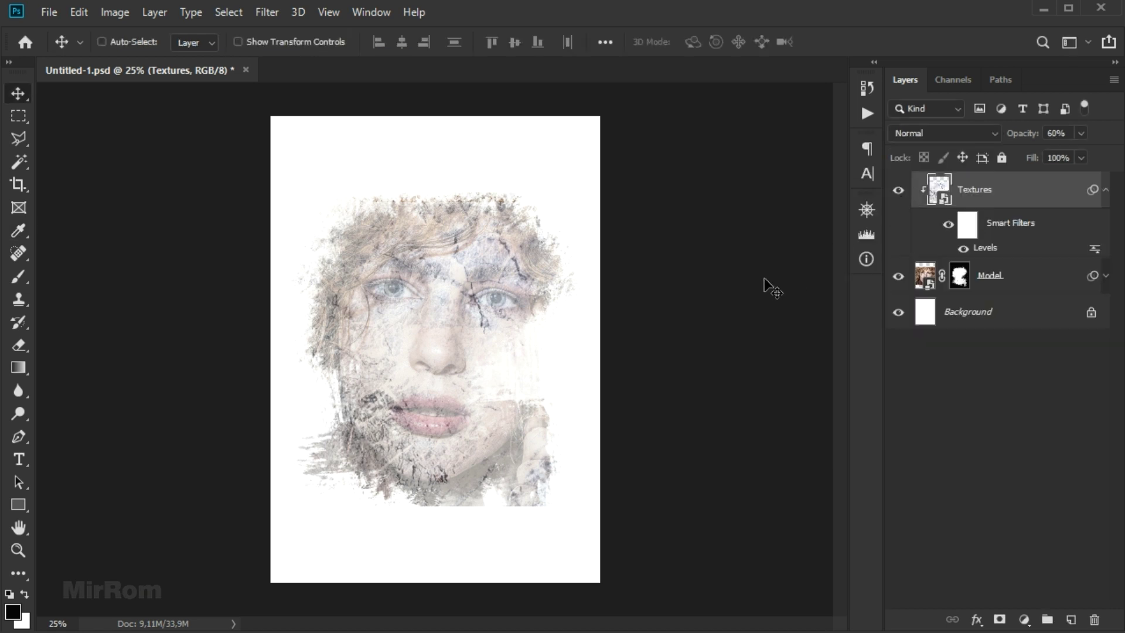
{"action": "left_click", "coordinate": [1106, 191]}
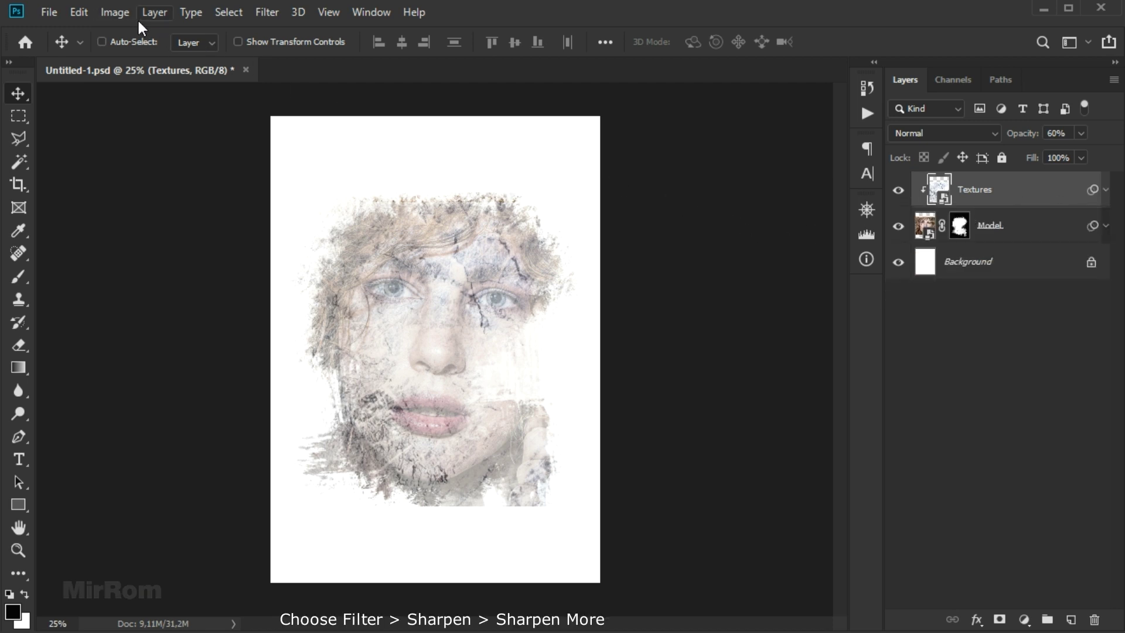
Apply Sharpen More to the Textures layer and give it a white layer mask.
{"action": "left_click", "coordinate": [262, 13]}
{"action": "mouse_move", "coordinate": [290, 312]}
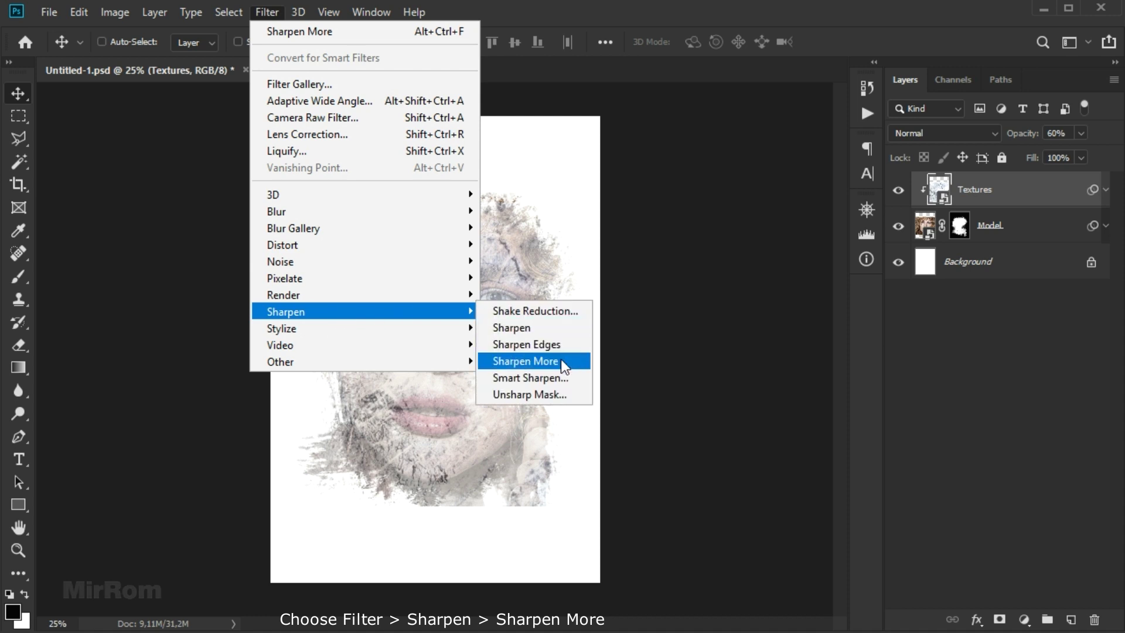
{"action": "left_click", "coordinate": [561, 361]}
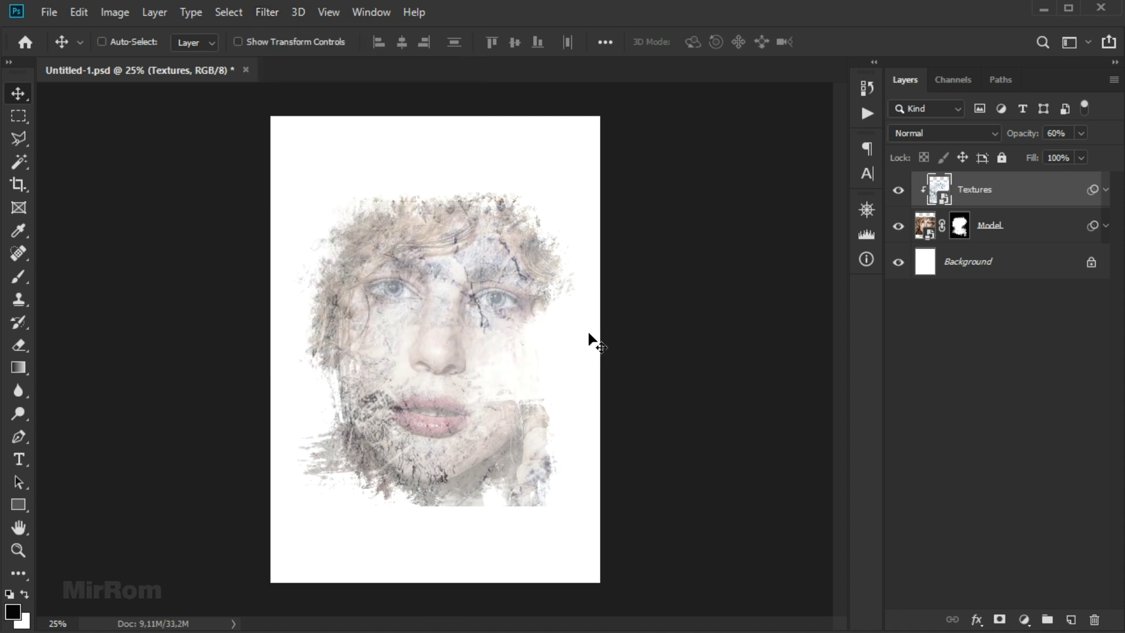
{"action": "left_click", "coordinate": [1000, 620]}
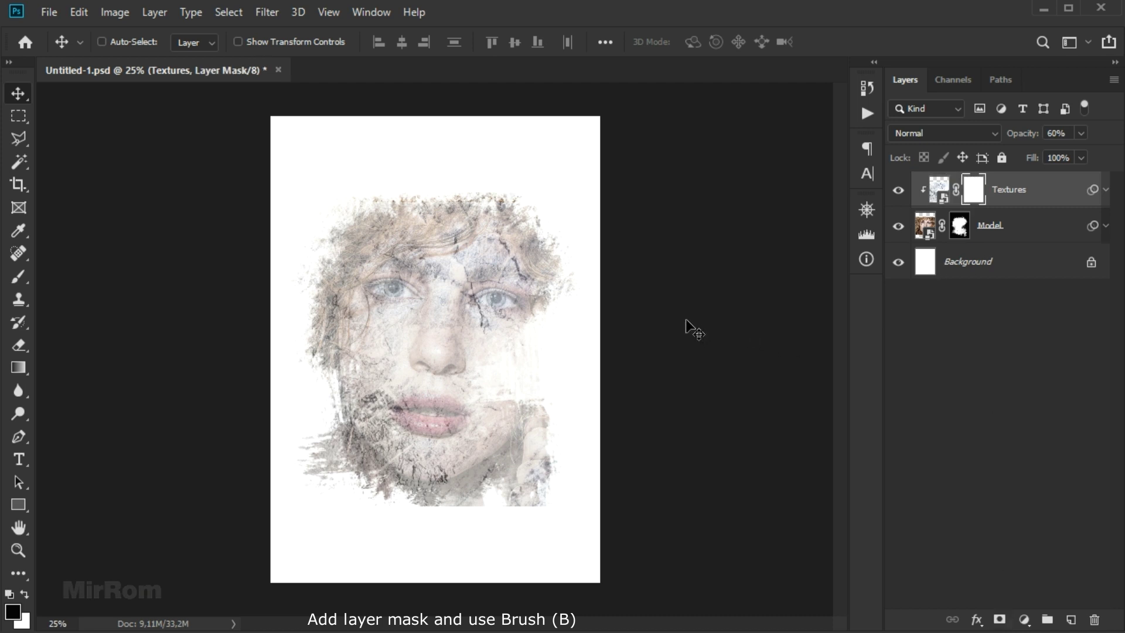
Load the 800 px rough tip from the 1_Tuto_paint-brushes set.
{"action": "key", "text": "b"}
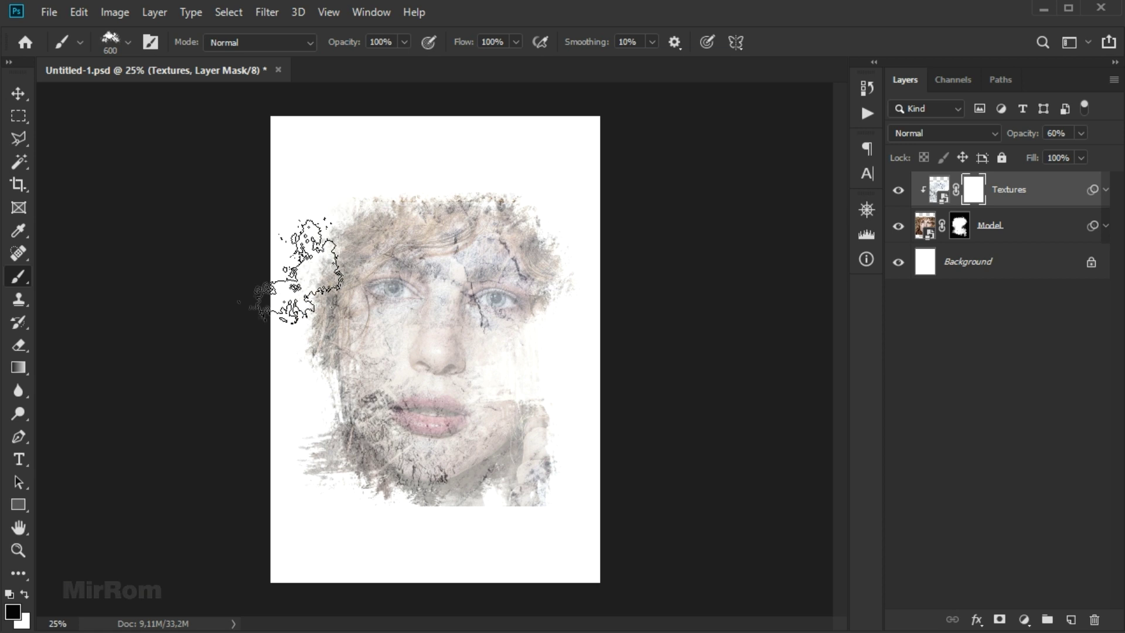
{"action": "left_click", "coordinate": [152, 42]}
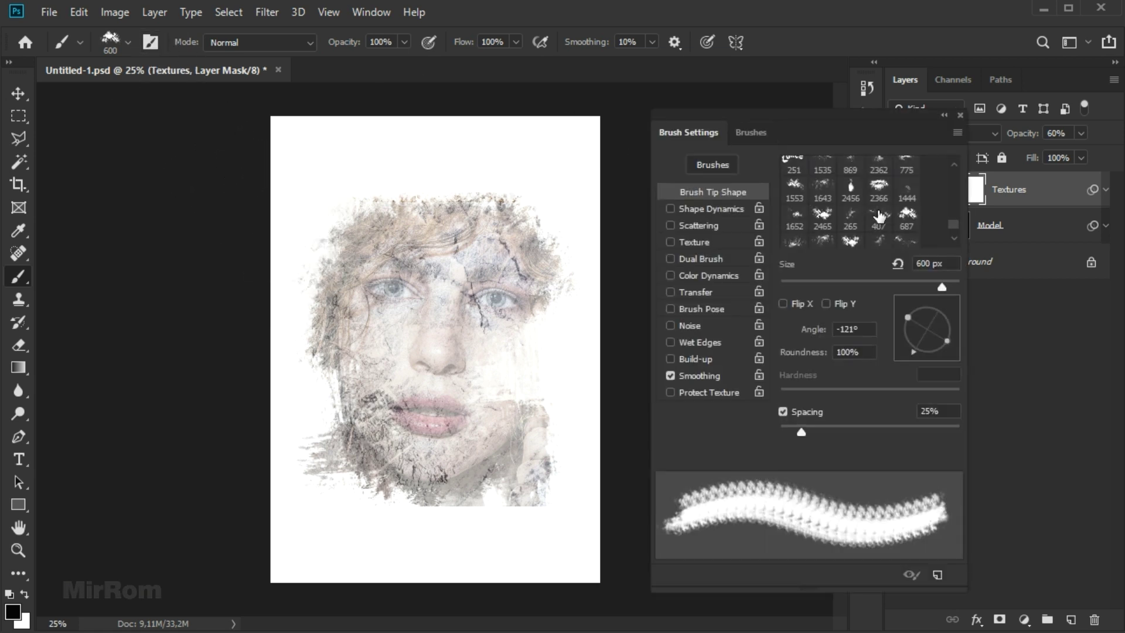
{"action": "left_click", "coordinate": [755, 134]}
{"action": "left_click", "coordinate": [666, 297]}
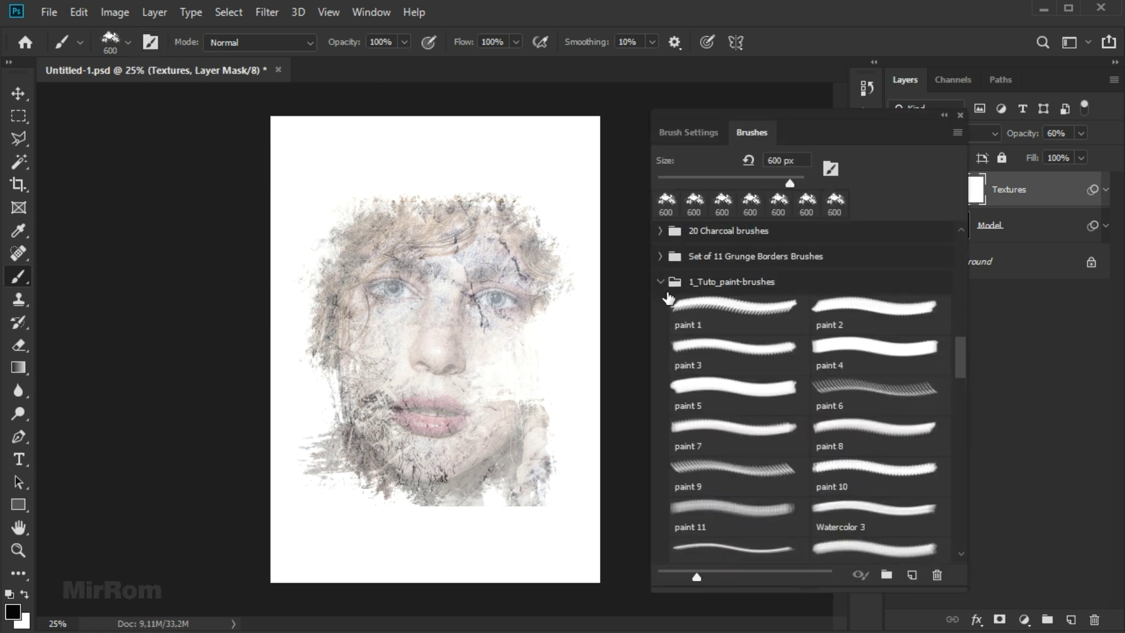
{"action": "left_click", "coordinate": [698, 134]}
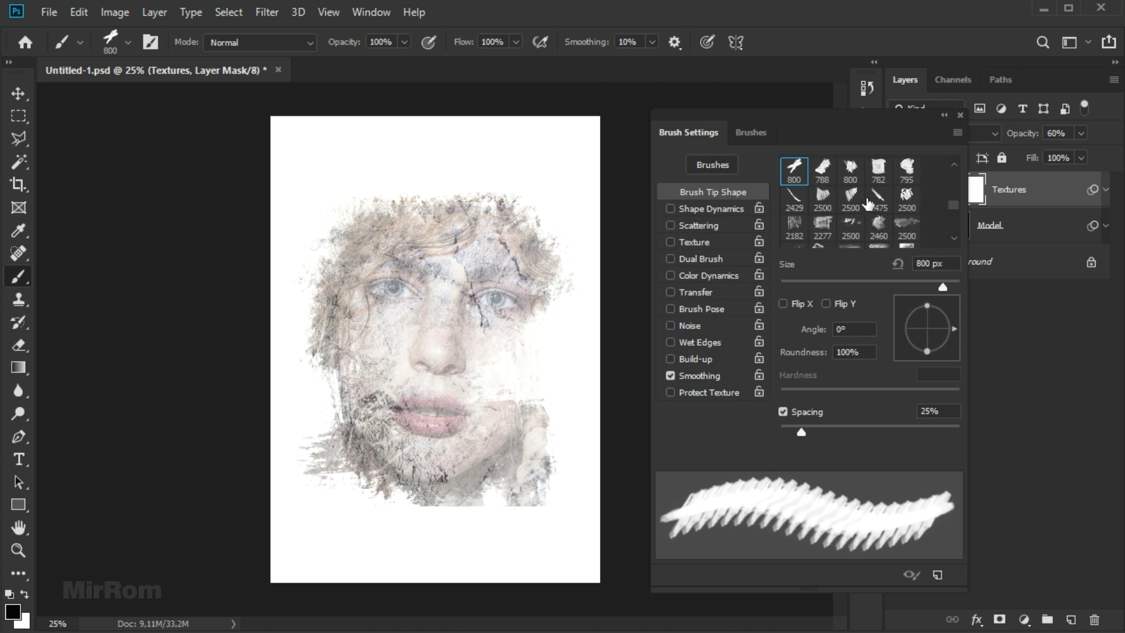
{"action": "left_click", "coordinate": [851, 171]}
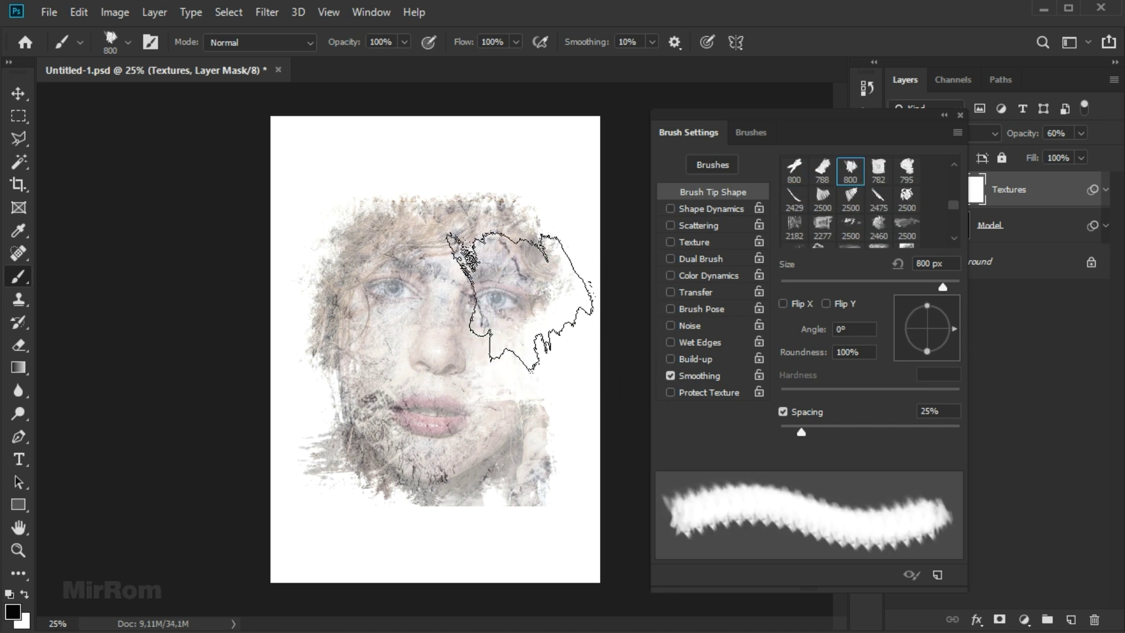
Paint the Textures mask over the right eye, cheek, nose and jaw, rotating the tip to -70° and 23°.
{"action": "left_click", "coordinate": [511, 293]}
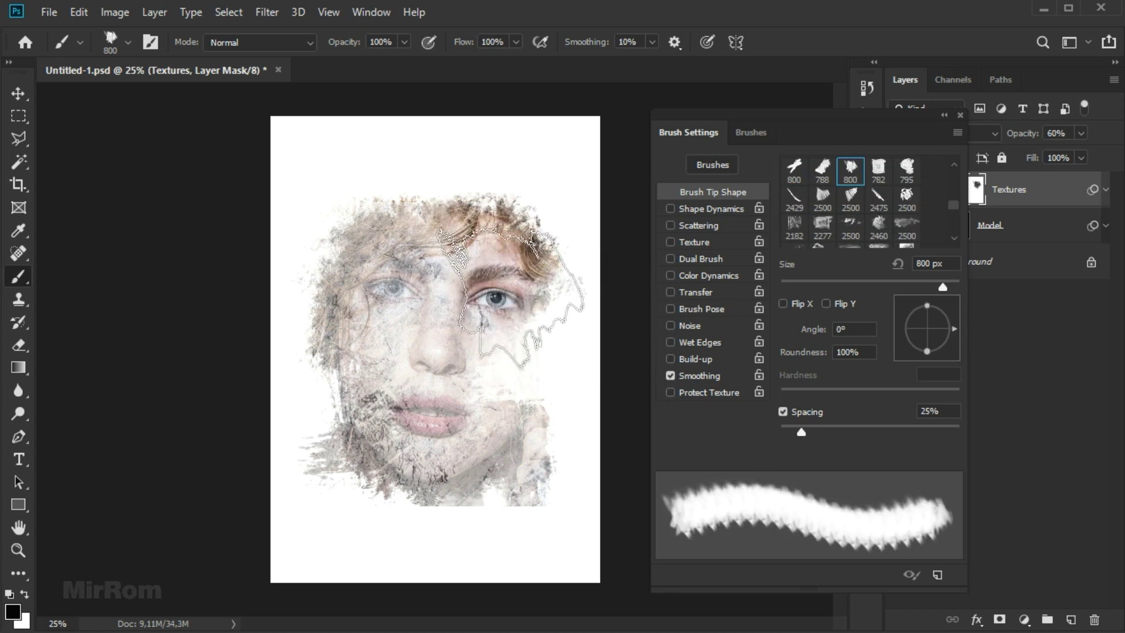
{"action": "mouse_move", "coordinate": [511, 296]}
{"action": "left_mouse_down"}
{"action": "mouse_move", "coordinate": [487, 335]}
{"action": "mouse_move", "coordinate": [539, 328]}
{"action": "left_mouse_up"}
{"action": "left_click_drag", "start_coordinate": [954, 328], "coordinate": [935, 354]}
{"action": "left_click", "coordinate": [480, 390]}
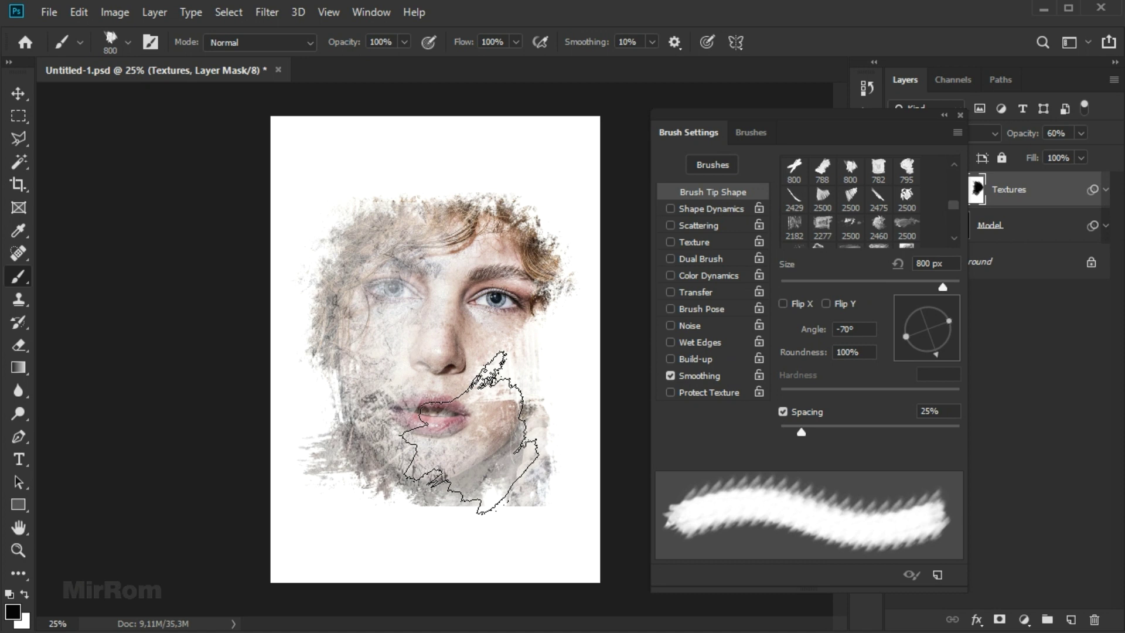
{"action": "left_click_drag", "start_coordinate": [468, 432], "coordinate": [527, 452]}
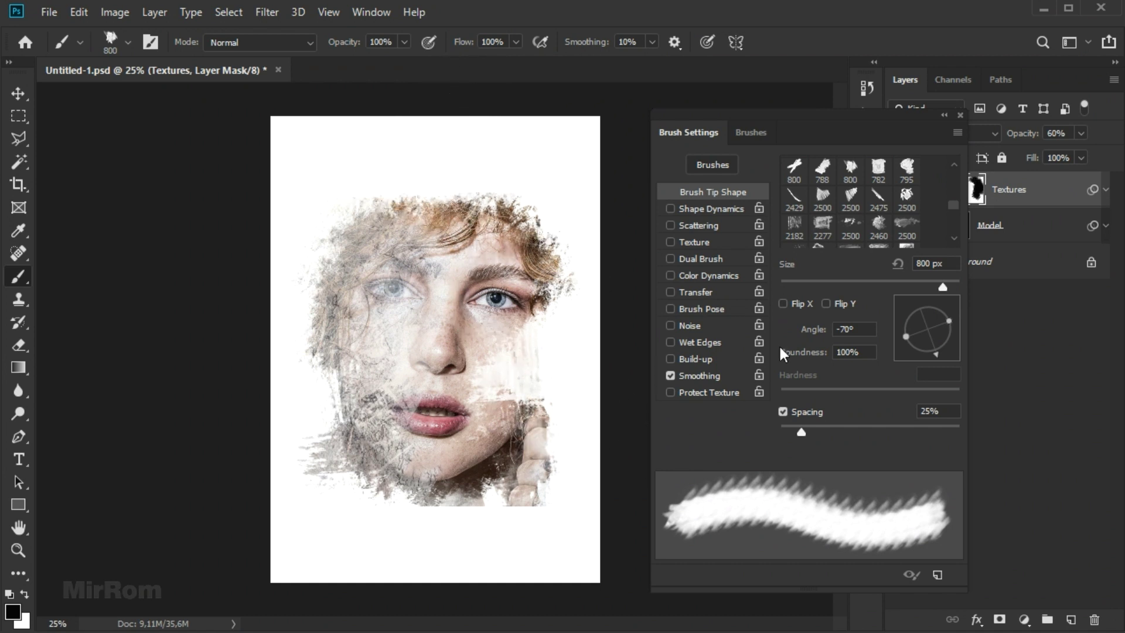
{"action": "key", "text": "shift+Right"}
{"action": "key", "text": "shift+Right"}
{"action": "key", "text": "shift+Right"}
{"action": "key", "text": "shift+Right"}
{"action": "key", "text": "shift+Right"}
{"action": "key", "text": "Right"}
{"action": "key", "text": "Right"}
{"action": "key", "text": "Right"}
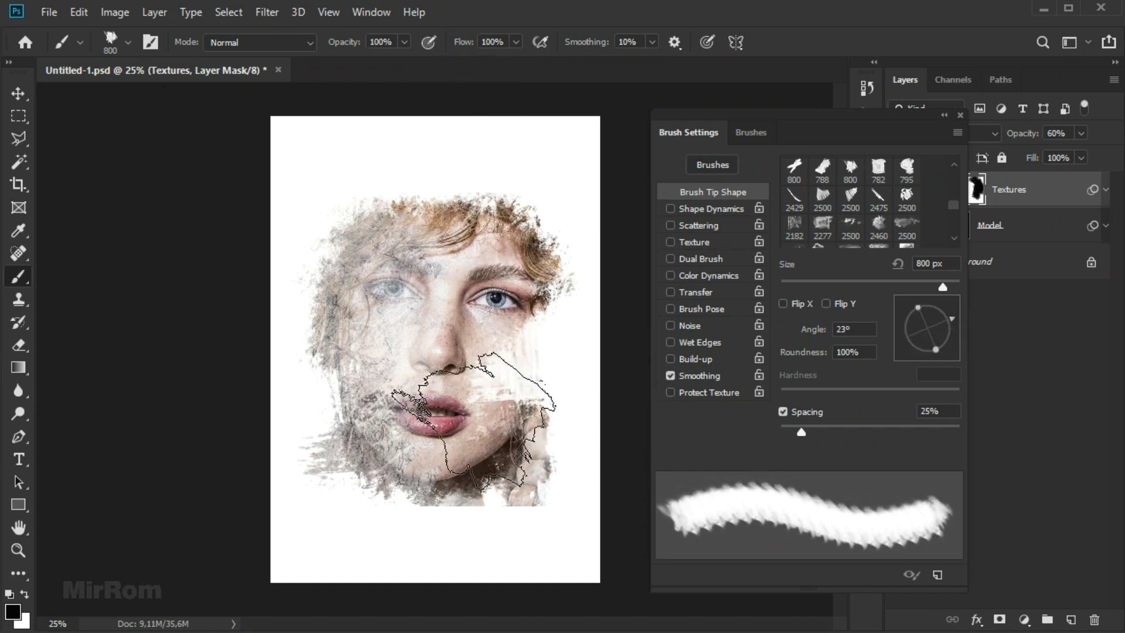
Shrink the brush and switch to the 30 px soft round tip.
{"action": "key", "text": "bracketleft"}
{"action": "key", "text": "bracketleft"}
{"action": "key", "text": "bracketleft"}
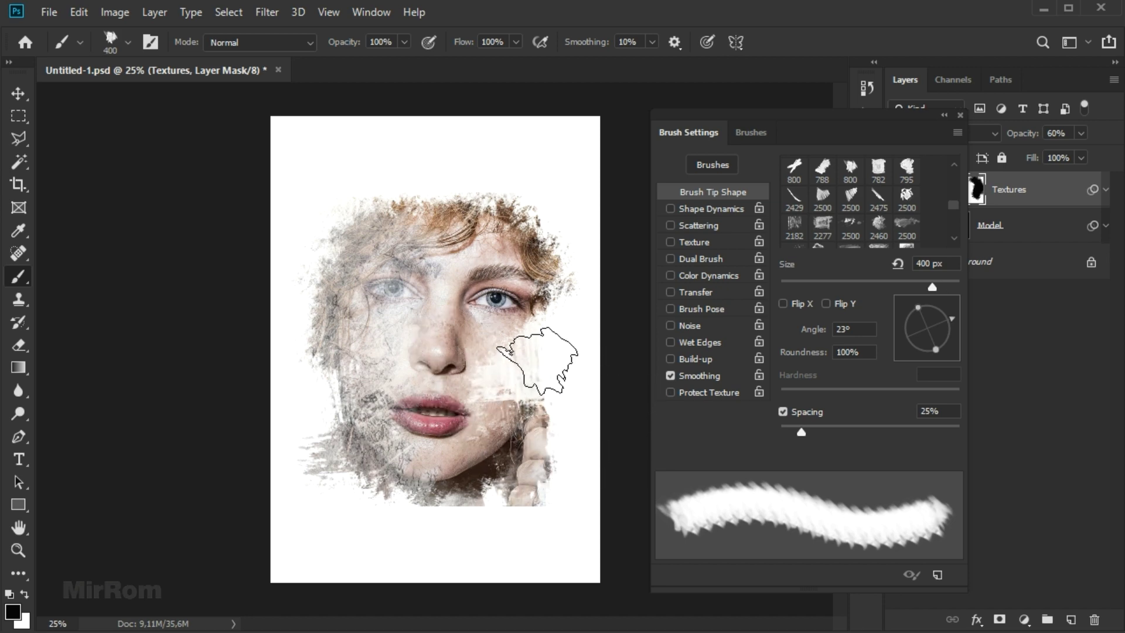
{"action": "scroll", "coordinate": [451, 293], "scroll_direction": "up", "scroll_amount": 1}
{"action": "scroll", "coordinate": [457, 282], "scroll_direction": "up", "scroll_amount": 1}
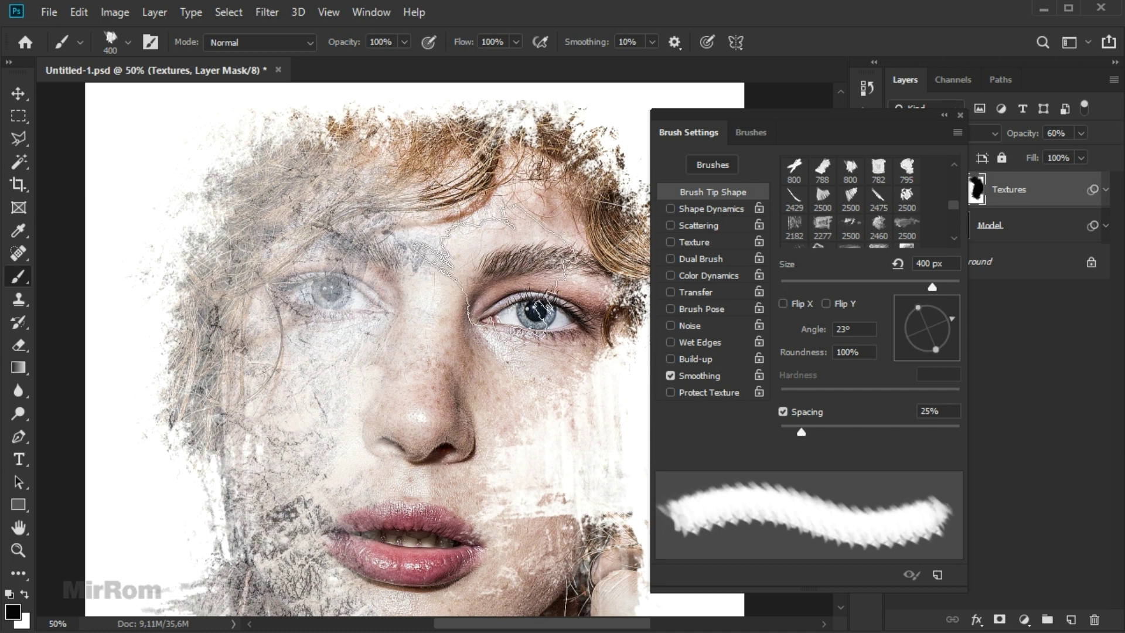
{"action": "left_click", "coordinate": [752, 134]}
{"action": "left_click", "coordinate": [699, 137]}
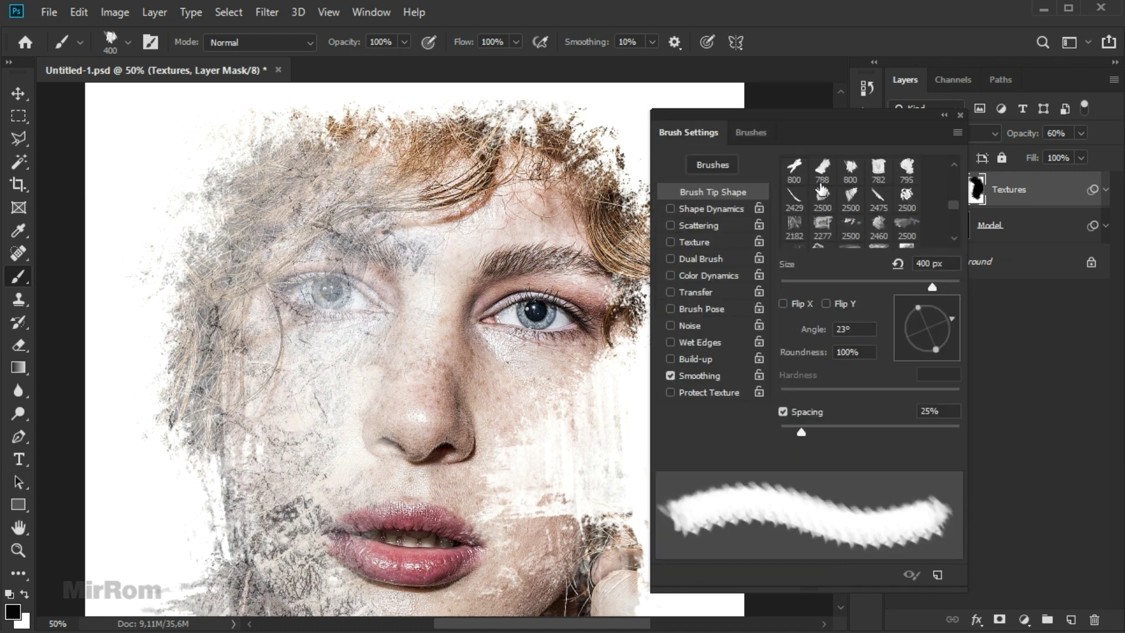
{"action": "left_click_drag", "start_coordinate": [952, 205], "coordinate": [954, 166]}
Paint around both eyes with the soft round brush enlarged to 175 px, then close Brush Settings.
{"action": "left_click", "coordinate": [793, 168]}
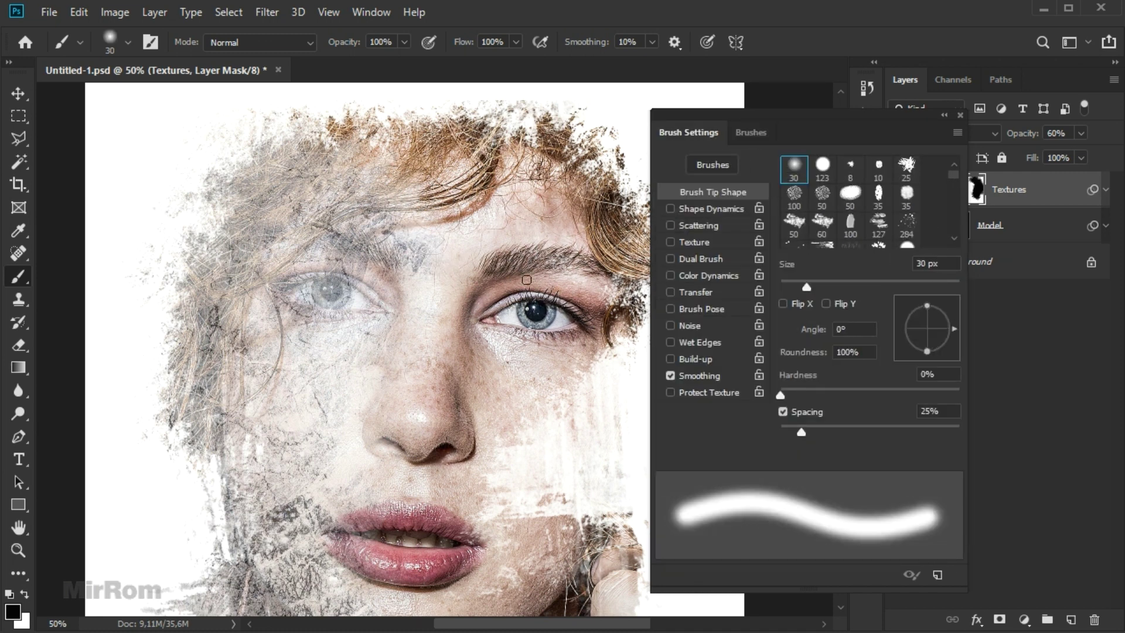
{"action": "key", "text": "bracketright"}
{"action": "key", "text": "bracketright"}
{"action": "key", "text": "bracketright"}
{"action": "key", "text": "bracketright"}
{"action": "key", "text": "bracketright"}
{"action": "key", "text": "bracketright"}
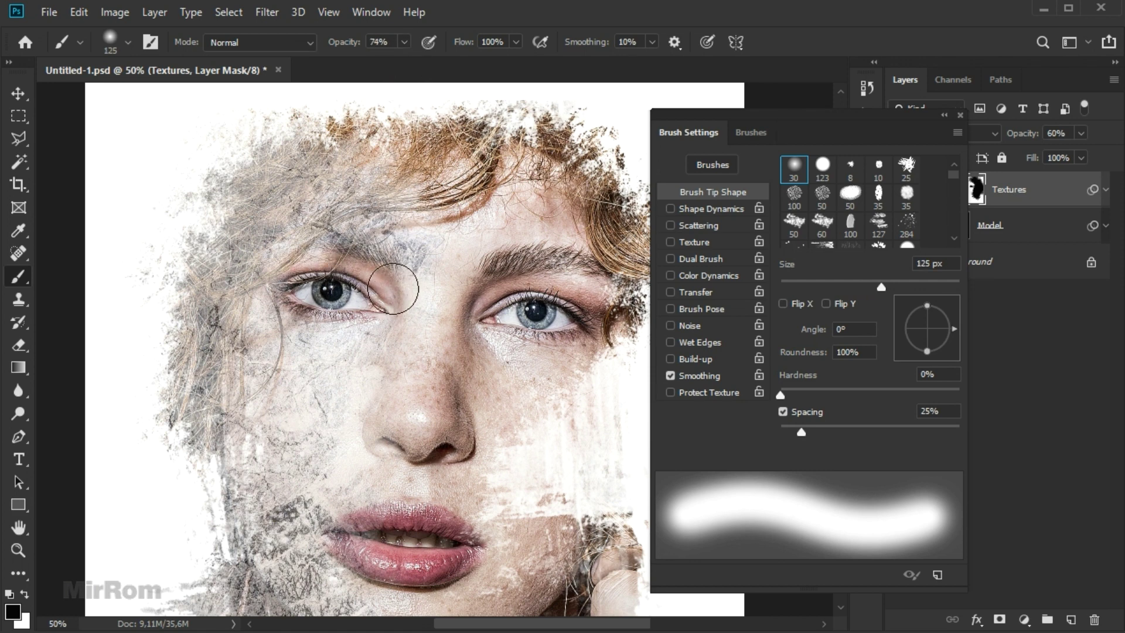
{"action": "key", "text": "bracketright"}
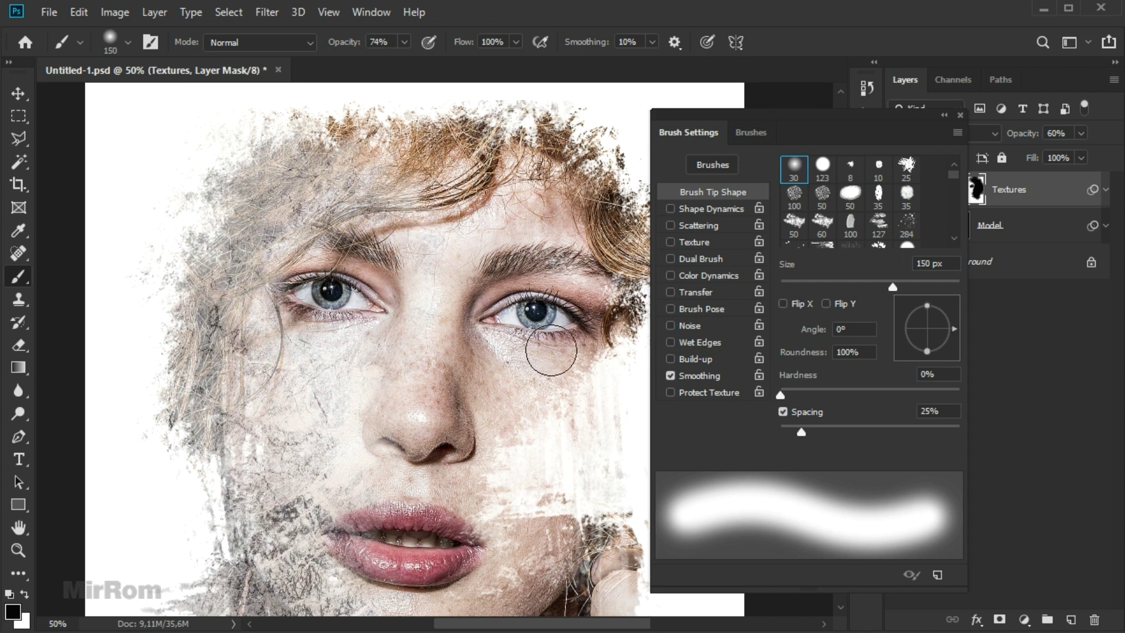
{"action": "key", "text": "v"}
{"action": "key", "text": "ctrl+minus"}
{"action": "key", "text": "ctrl+minus"}
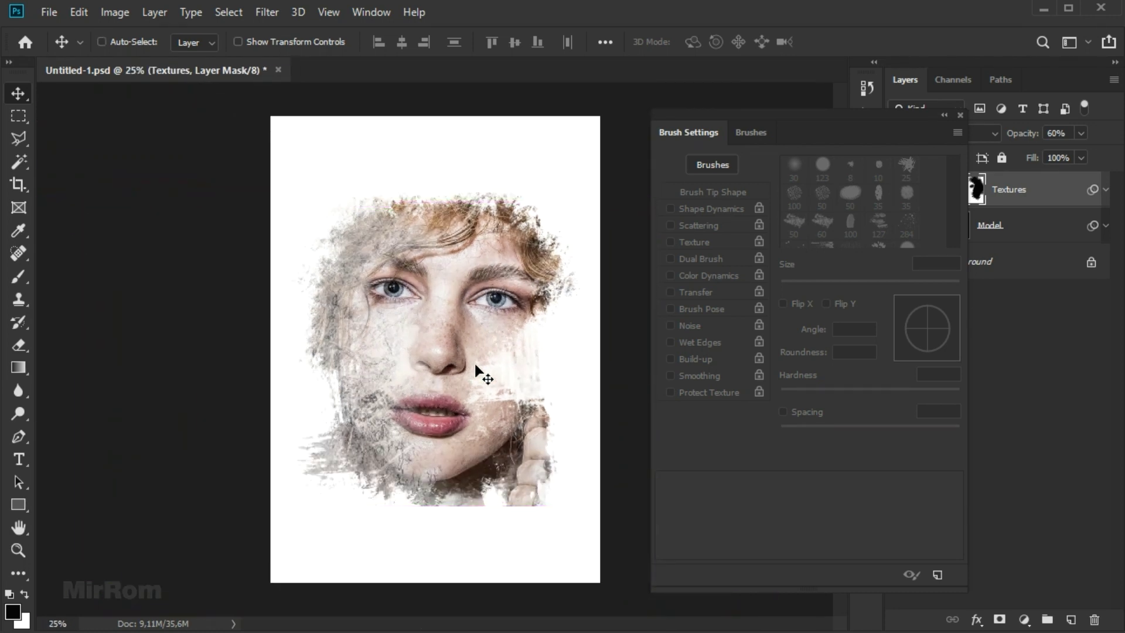
{"action": "left_click", "coordinate": [961, 116]}
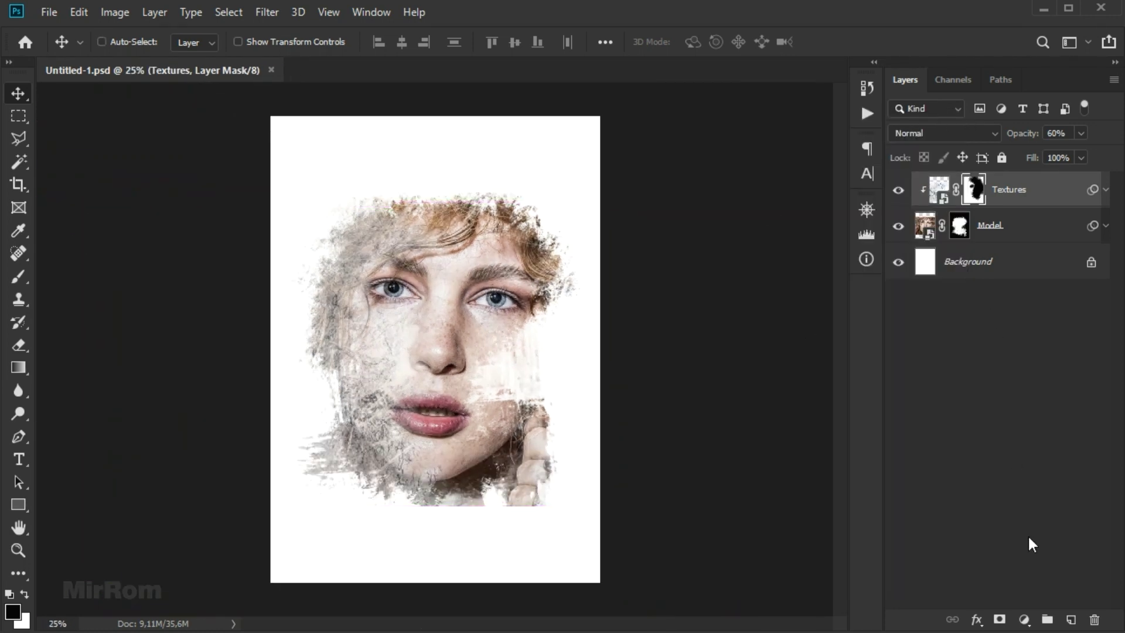
Add a black Color Fill 1 clipped to Textures in Color blend mode and target its mask.
{"action": "left_click", "coordinate": [1024, 620]}
{"action": "left_click", "coordinate": [1037, 315]}
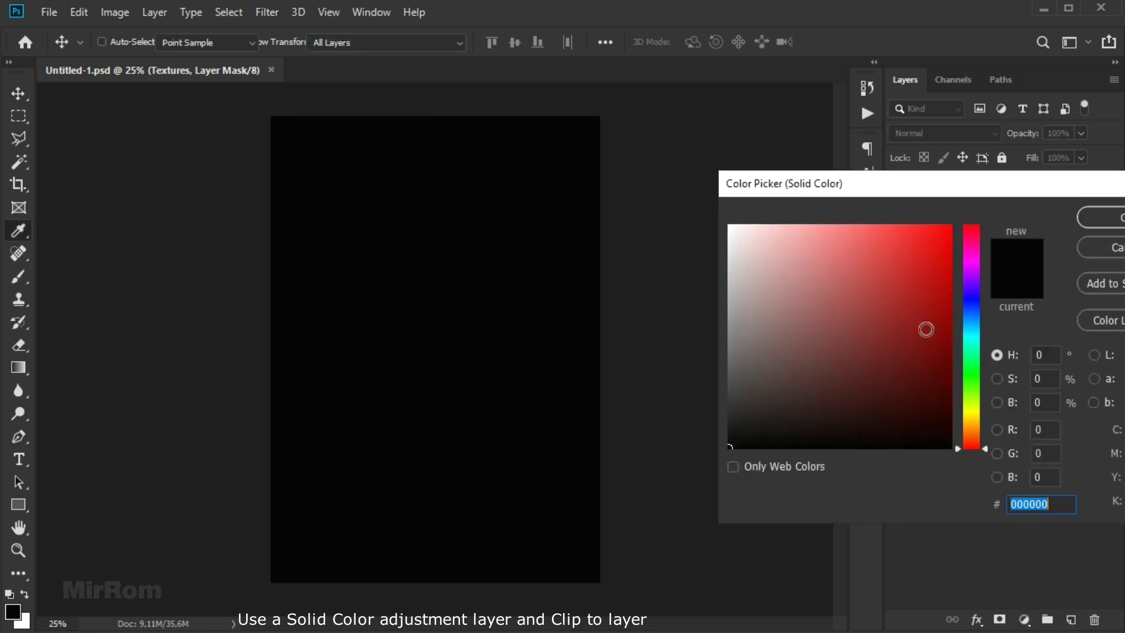
{"action": "left_click_drag", "start_coordinate": [849, 188], "coordinate": [735, 189]}
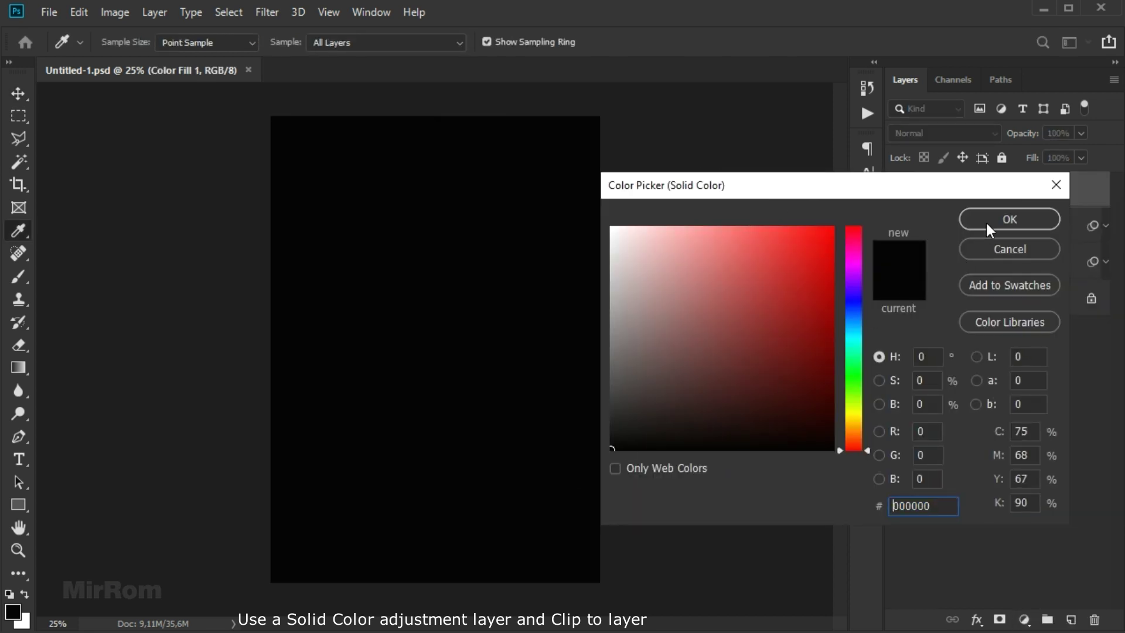
{"action": "left_click", "coordinate": [987, 223]}
{"action": "left_click", "coordinate": [1030, 207], "text": "alt"}
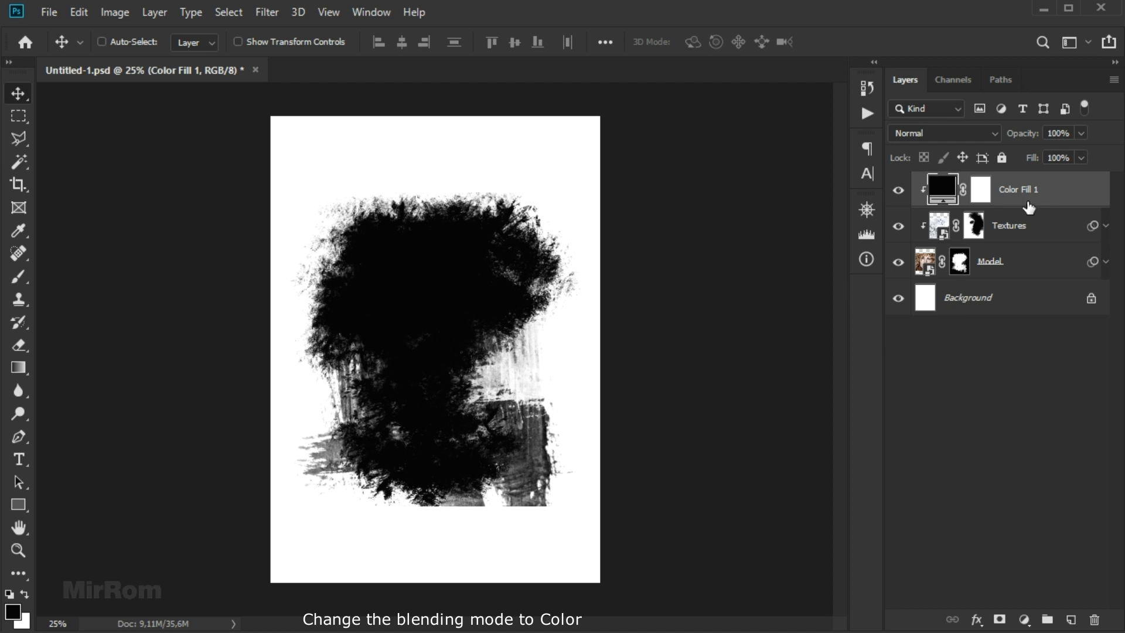
{"action": "left_click", "coordinate": [943, 133]}
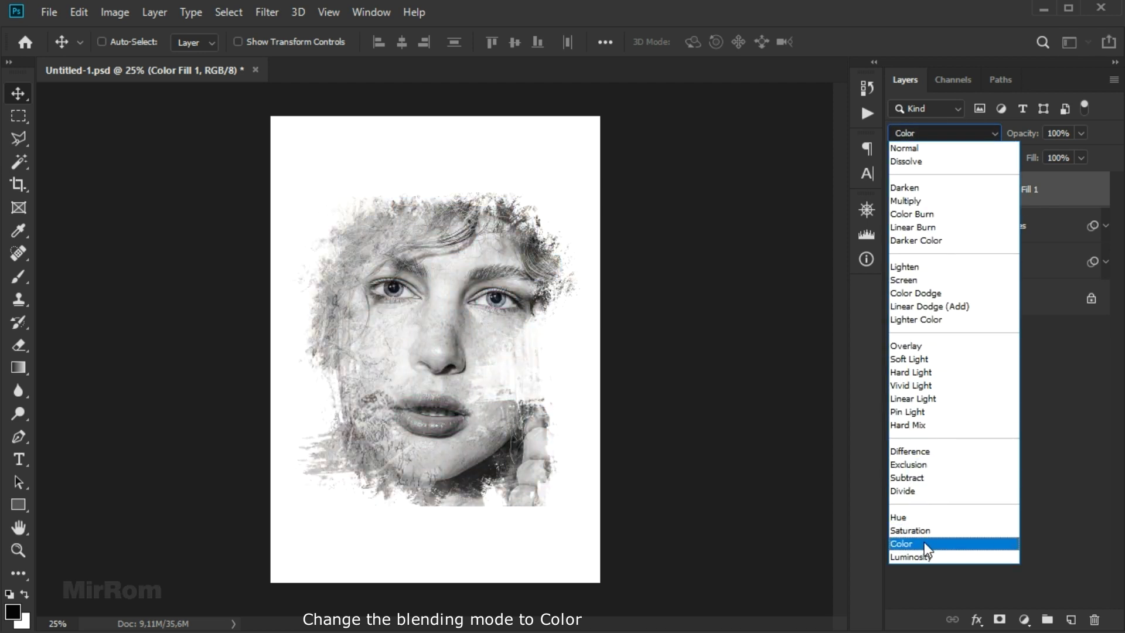
{"action": "left_click", "coordinate": [924, 543]}
{"action": "left_click", "coordinate": [982, 194]}
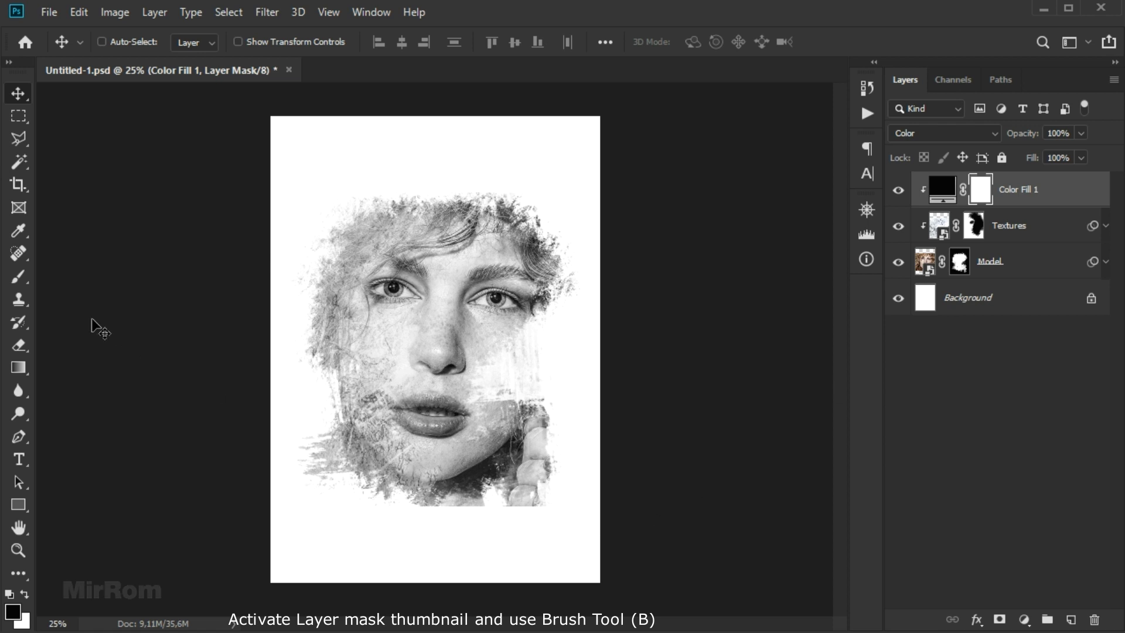
Choose the Grunge2 preset and load the 1553 px splatter brush tip.
{"action": "key", "text": "b"}
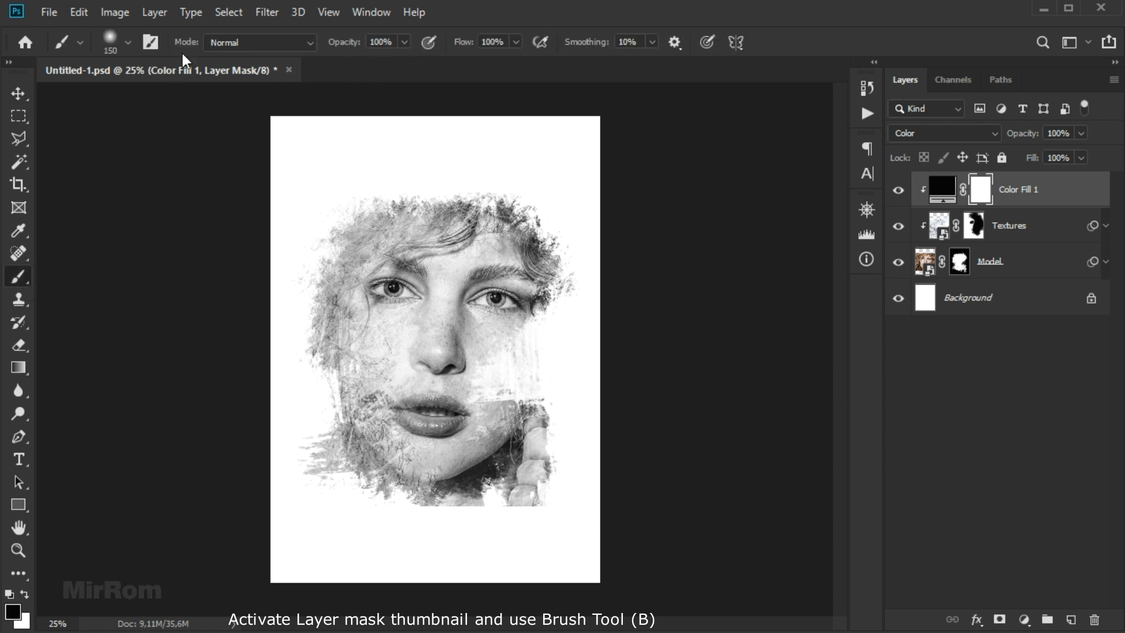
{"action": "left_click", "coordinate": [150, 41]}
{"action": "left_click", "coordinate": [753, 132]}
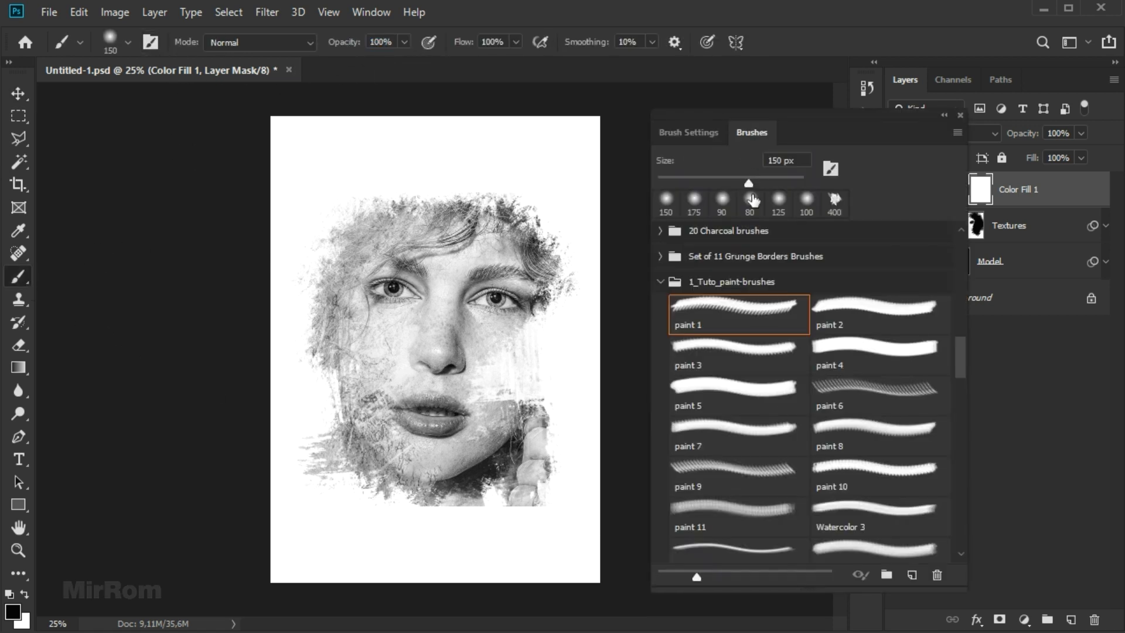
{"action": "left_click", "coordinate": [661, 282]}
{"action": "left_click", "coordinate": [712, 375]}
{"action": "left_click", "coordinate": [721, 420]}
{"action": "left_click", "coordinate": [709, 133]}
{"action": "scroll", "coordinate": [885, 225], "scroll_direction": "down", "scroll_amount": 2}
{"action": "left_click", "coordinate": [795, 203]}
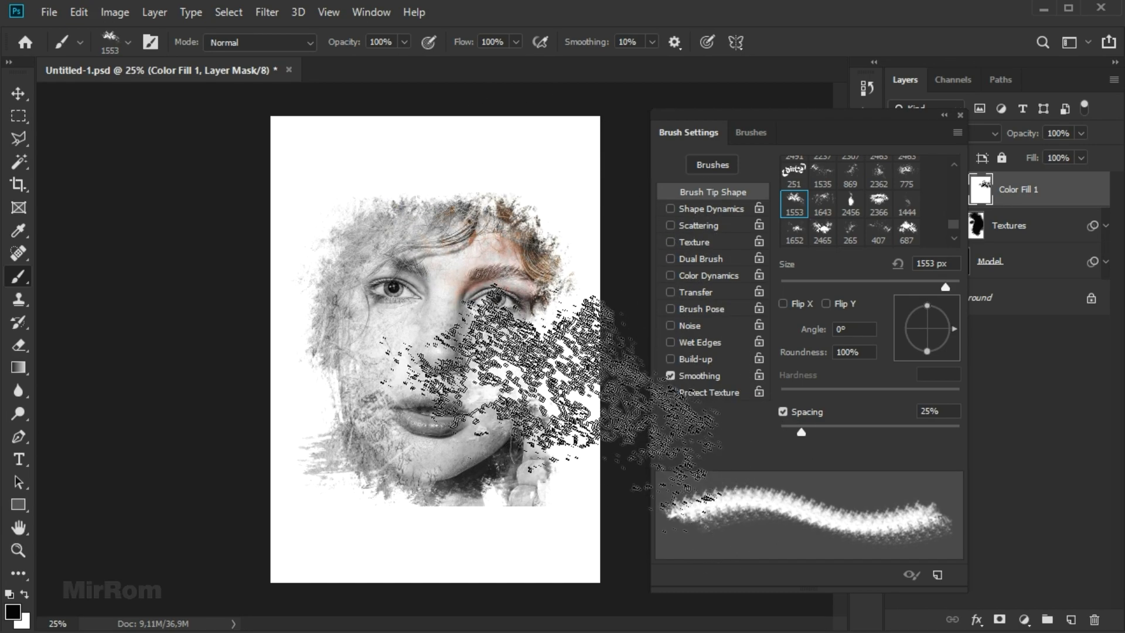
Stamp splatters on the Color Fill 1 mask to restore colour, rotating and shrinking the brush to 700 px.
{"action": "left_click", "coordinate": [537, 378]}
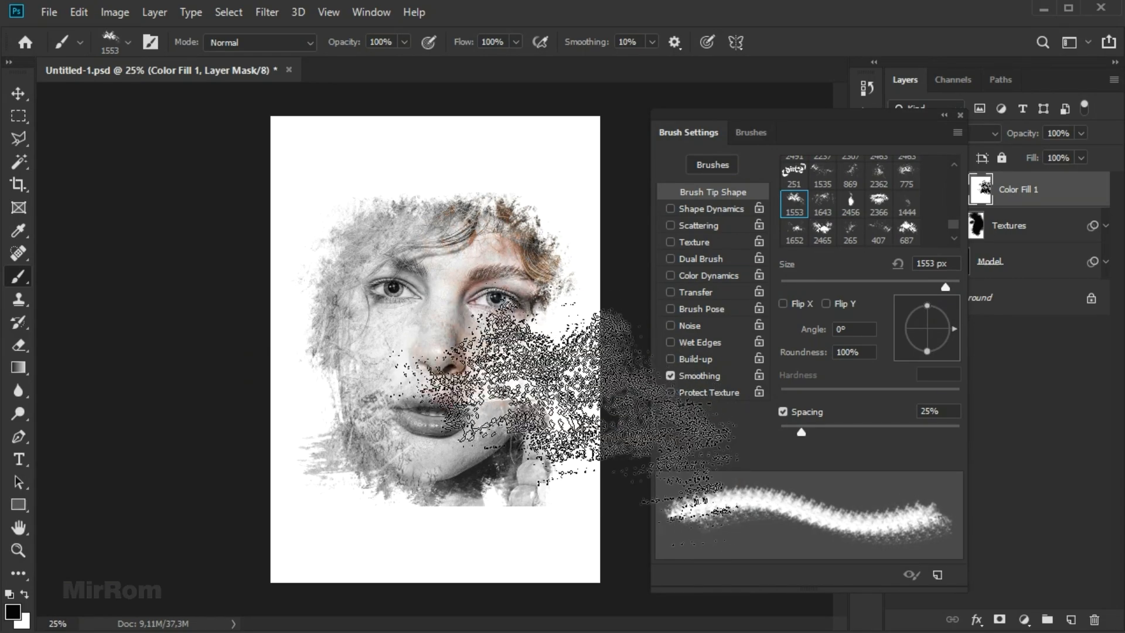
{"action": "left_click_drag", "start_coordinate": [947, 331], "coordinate": [950, 311]}
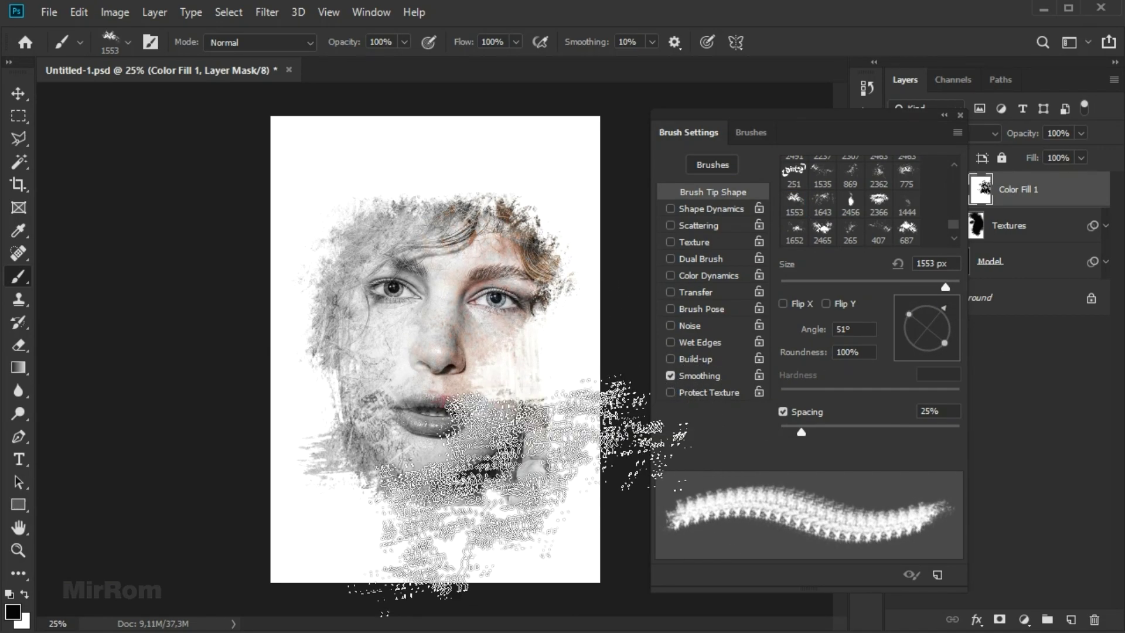
{"action": "left_click", "coordinate": [501, 487]}
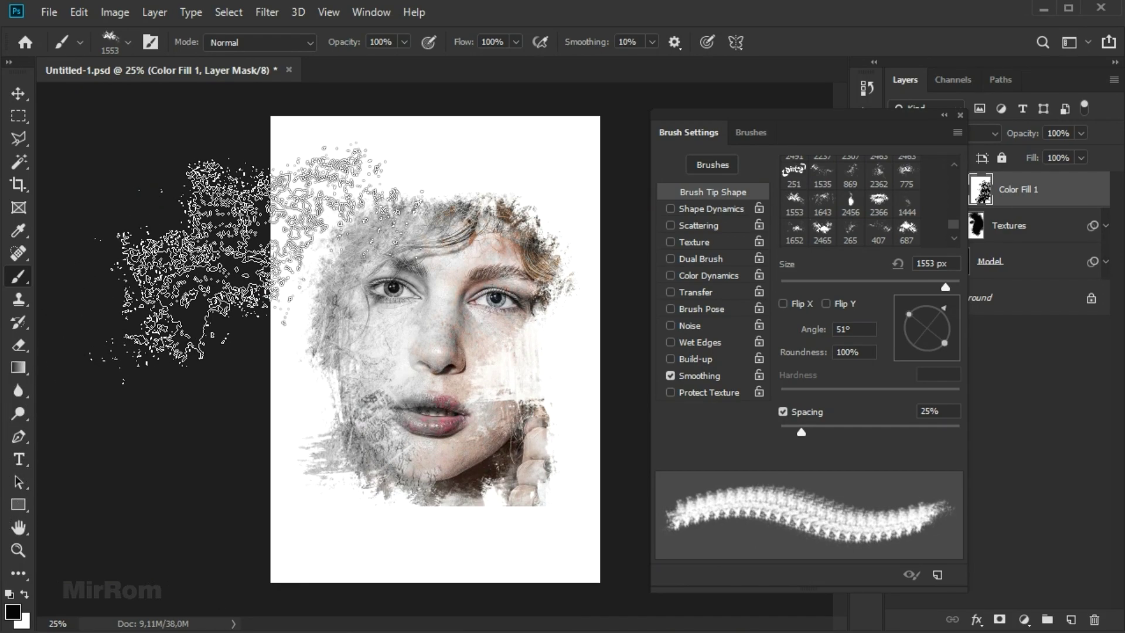
{"action": "left_click", "coordinate": [219, 457]}
{"action": "key", "text": "bracketleft"}
{"action": "key", "text": "bracketleft"}
{"action": "key", "text": "bracketleft"}
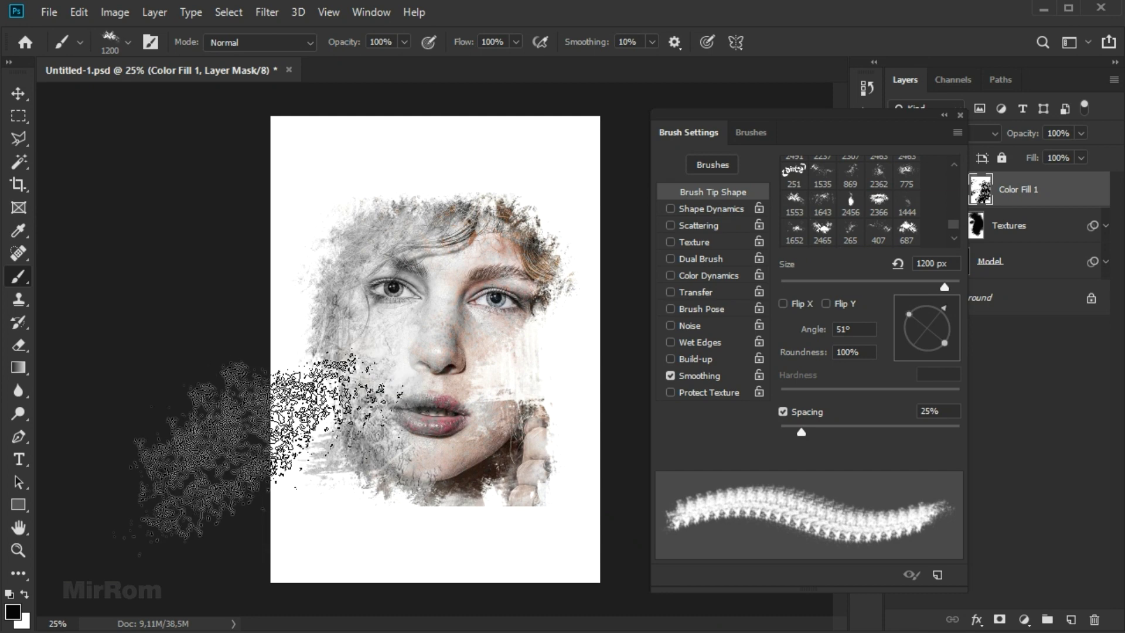
{"action": "key", "text": "bracketleft"}
{"action": "key", "text": "bracketleft"}
{"action": "key", "text": "bracketleft"}
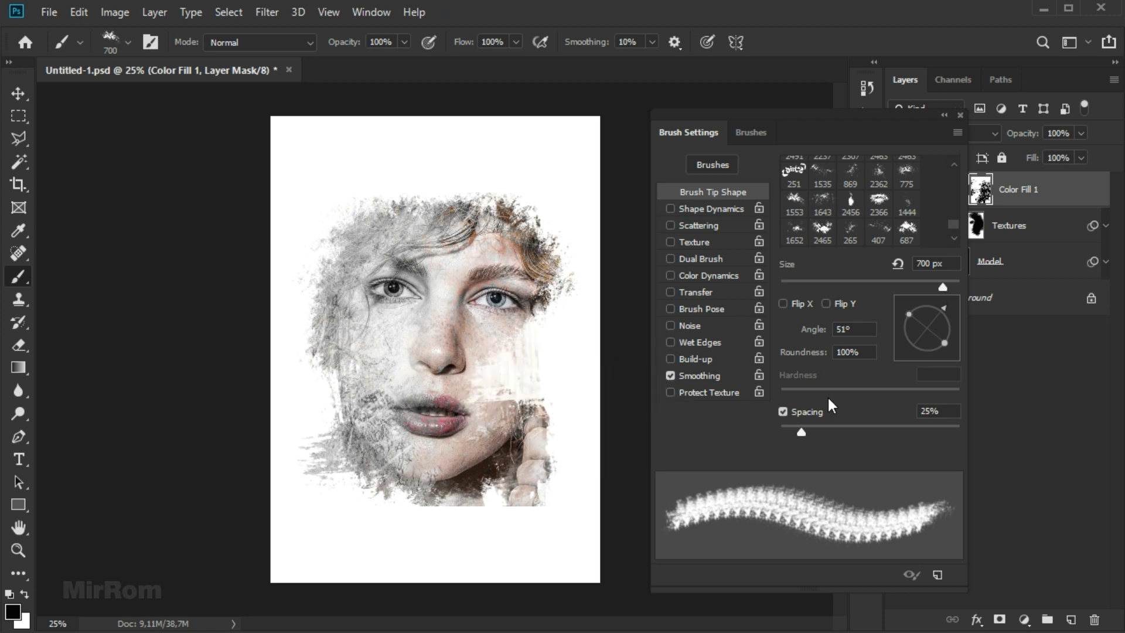
{"action": "left_click_drag", "start_coordinate": [915, 311], "coordinate": [903, 322]}
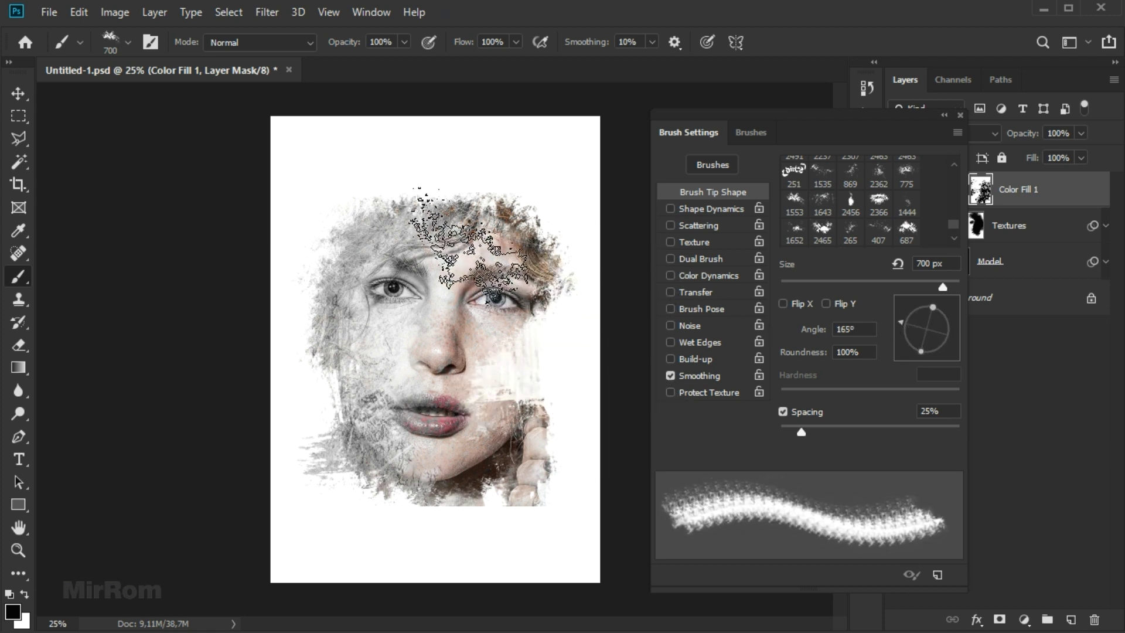
{"action": "left_click", "coordinate": [960, 114]}
{"action": "key", "text": "v"}
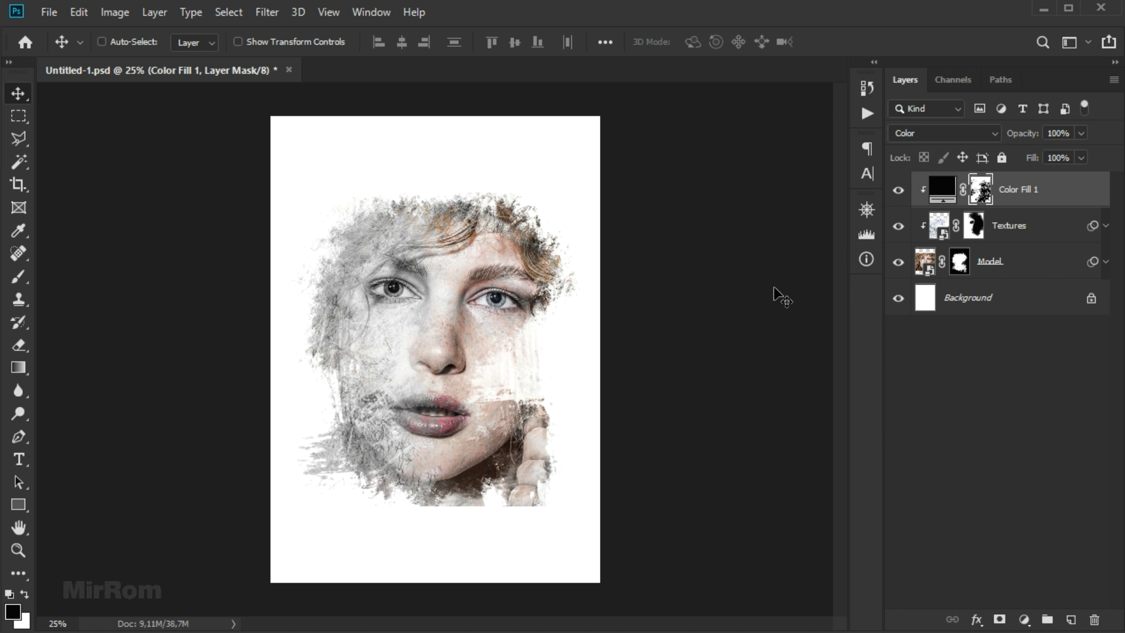
Add a new layer above Background and load the 2452 px grunge brush tip.
{"action": "left_click", "coordinate": [1009, 301]}
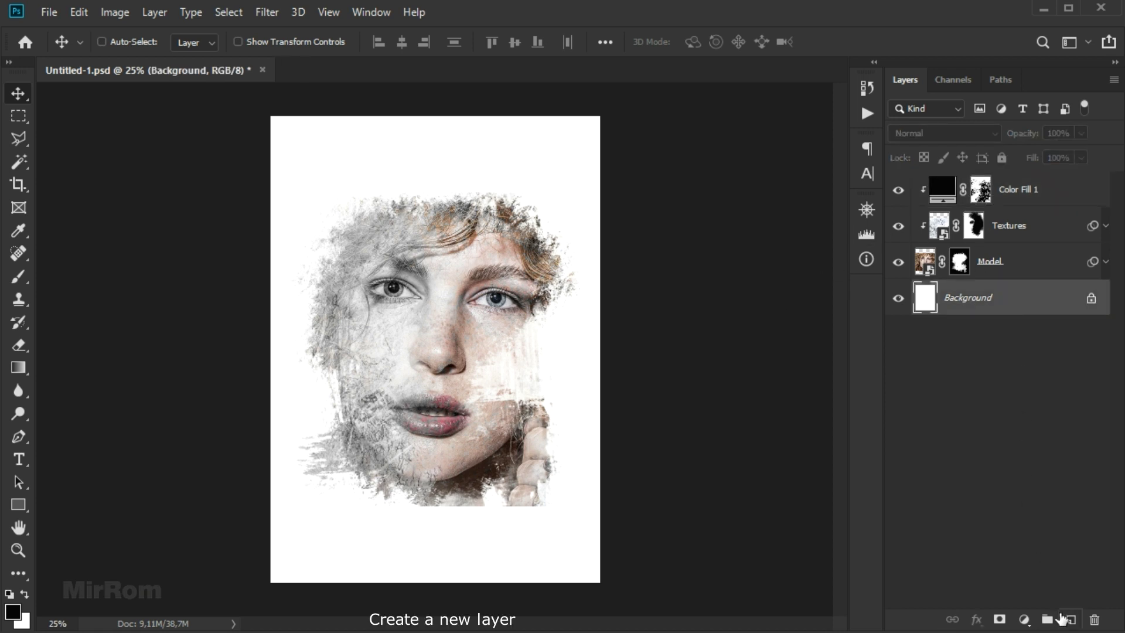
{"action": "left_click", "coordinate": [1061, 618]}
{"action": "key", "text": "b"}
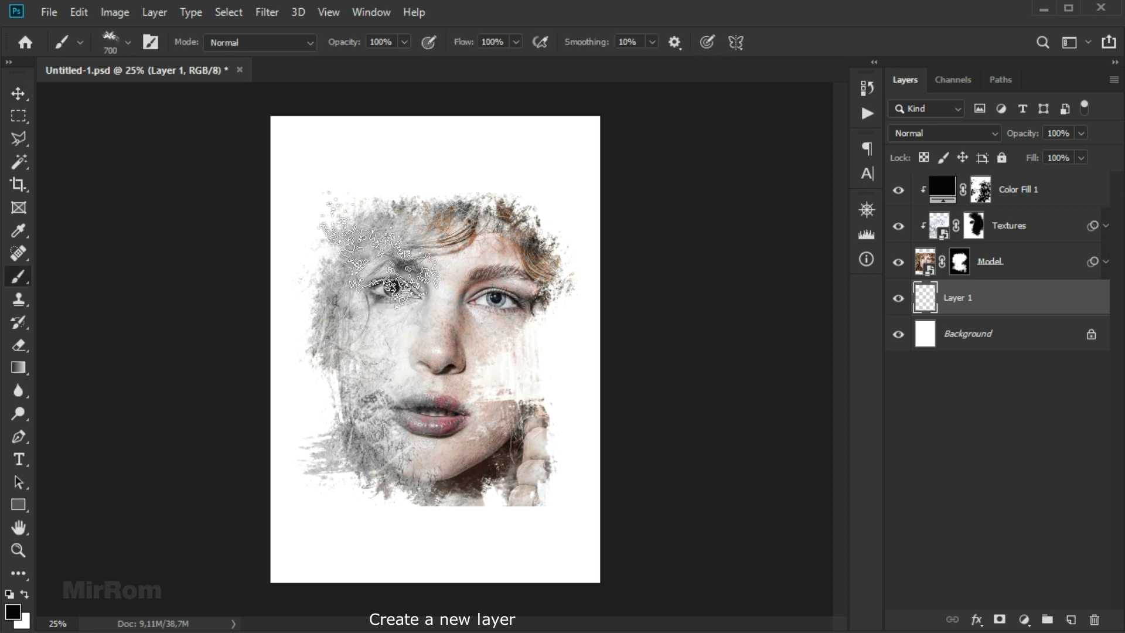
{"action": "left_click", "coordinate": [155, 38]}
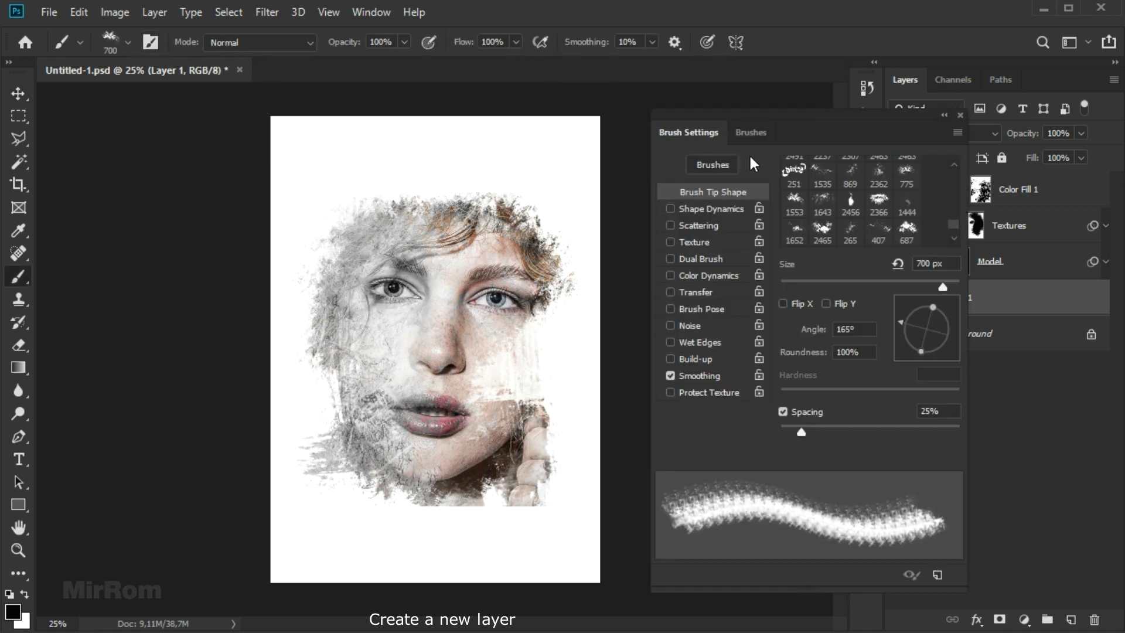
{"action": "left_click", "coordinate": [751, 133]}
{"action": "left_click", "coordinate": [660, 281]}
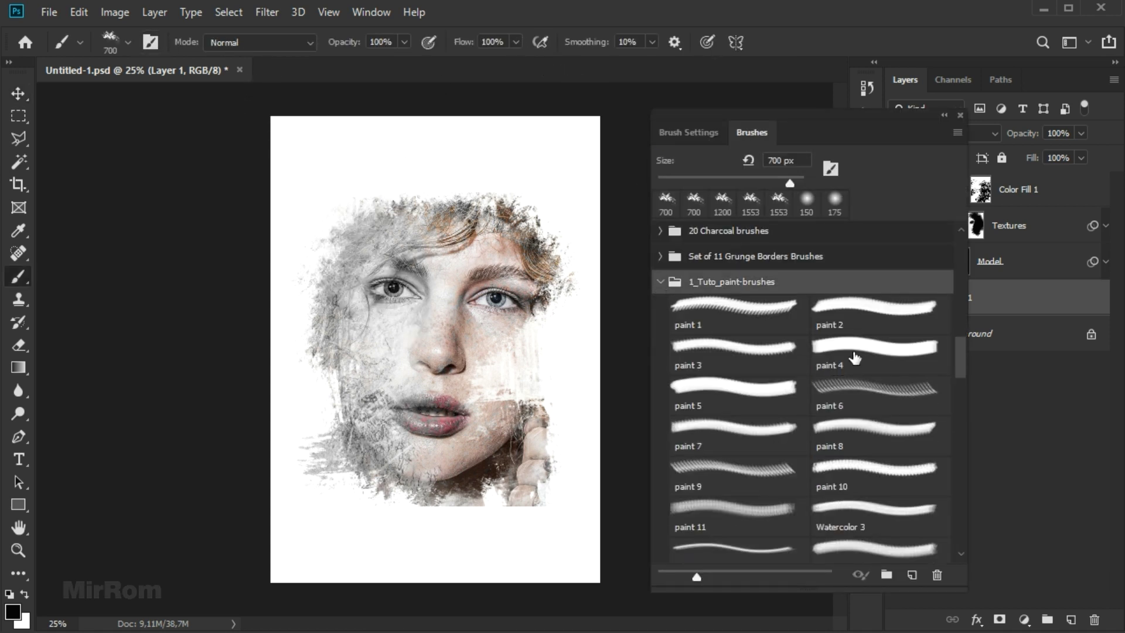
{"action": "left_click", "coordinate": [846, 353]}
{"action": "left_click", "coordinate": [711, 132]}
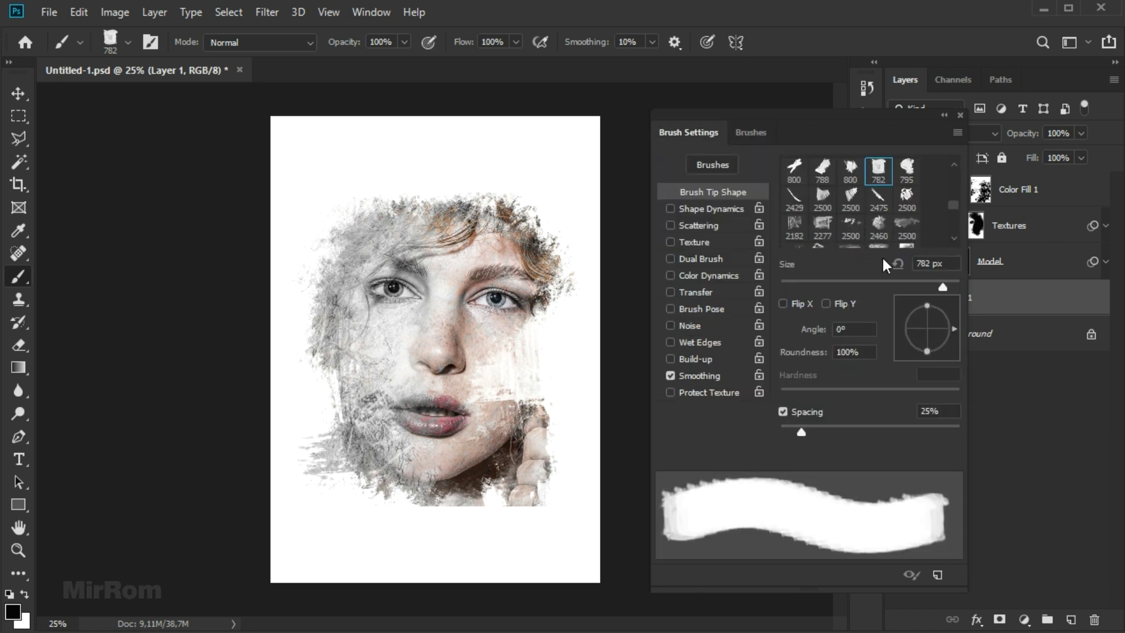
{"action": "left_click", "coordinate": [854, 225]}
{"action": "scroll", "coordinate": [865, 233], "scroll_direction": "down", "scroll_amount": 1}
{"action": "scroll", "coordinate": [865, 233], "scroll_direction": "down", "scroll_amount": 1}
{"action": "scroll", "coordinate": [865, 234], "scroll_direction": "down", "scroll_amount": 1}
{"action": "left_click", "coordinate": [917, 215]}
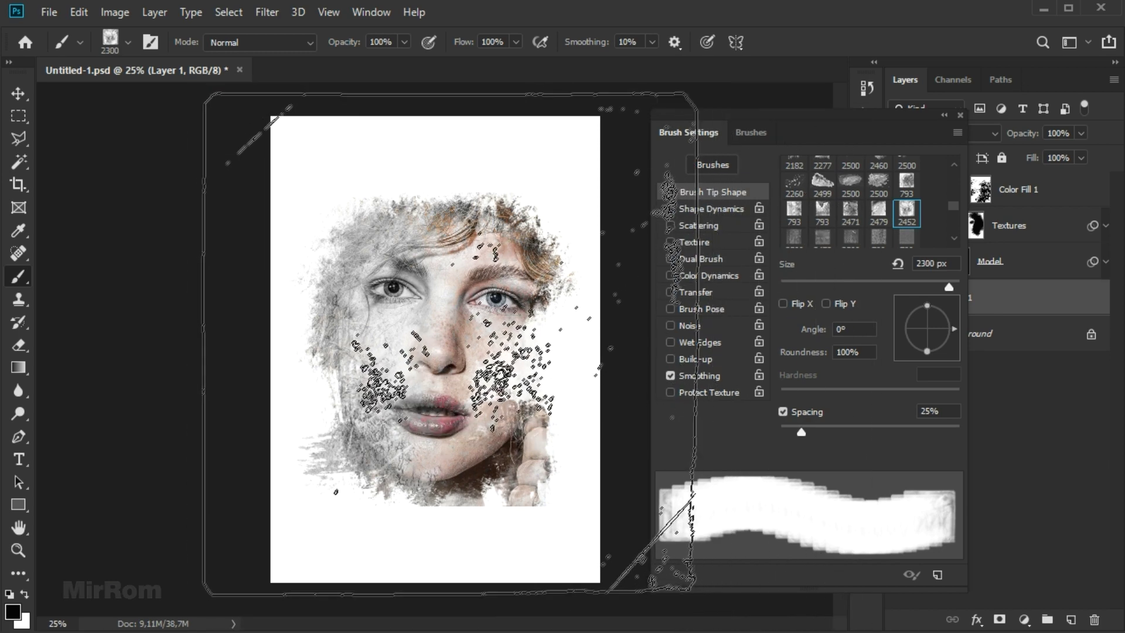
Stamp the grunge brush at 2300 px once across the whole canvas.
{"action": "key", "text": "bracketleft"}
{"action": "key", "text": "bracketleft"}
{"action": "key", "text": "bracketleft"}
{"action": "left_click", "coordinate": [445, 350]}
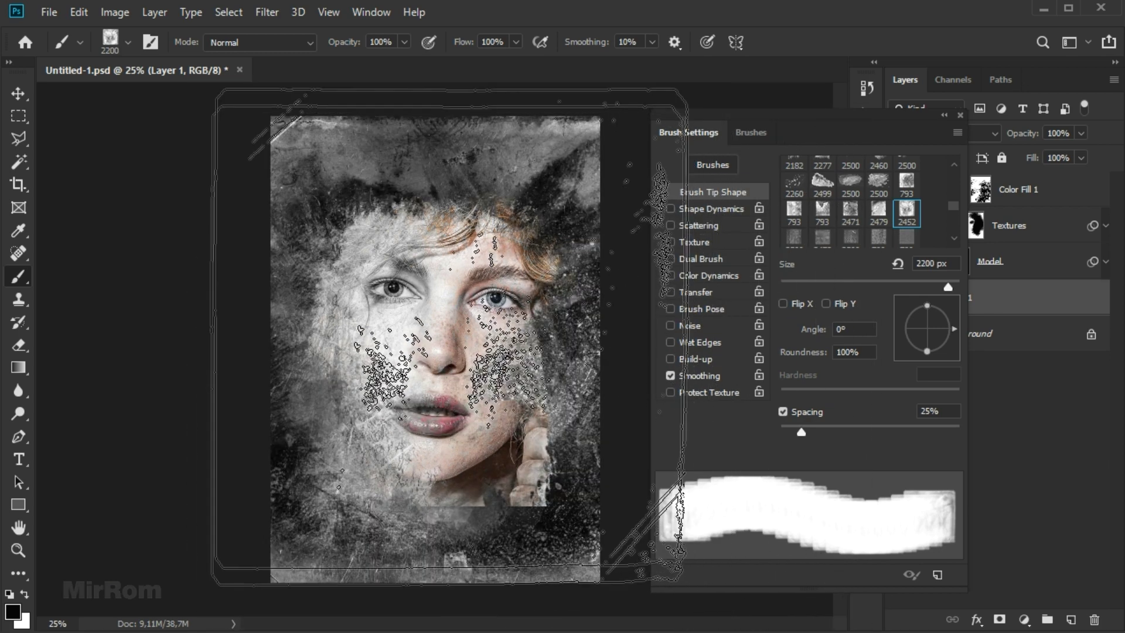
{"action": "key", "text": "ctrl+z"}
{"action": "key", "text": "bracketright"}
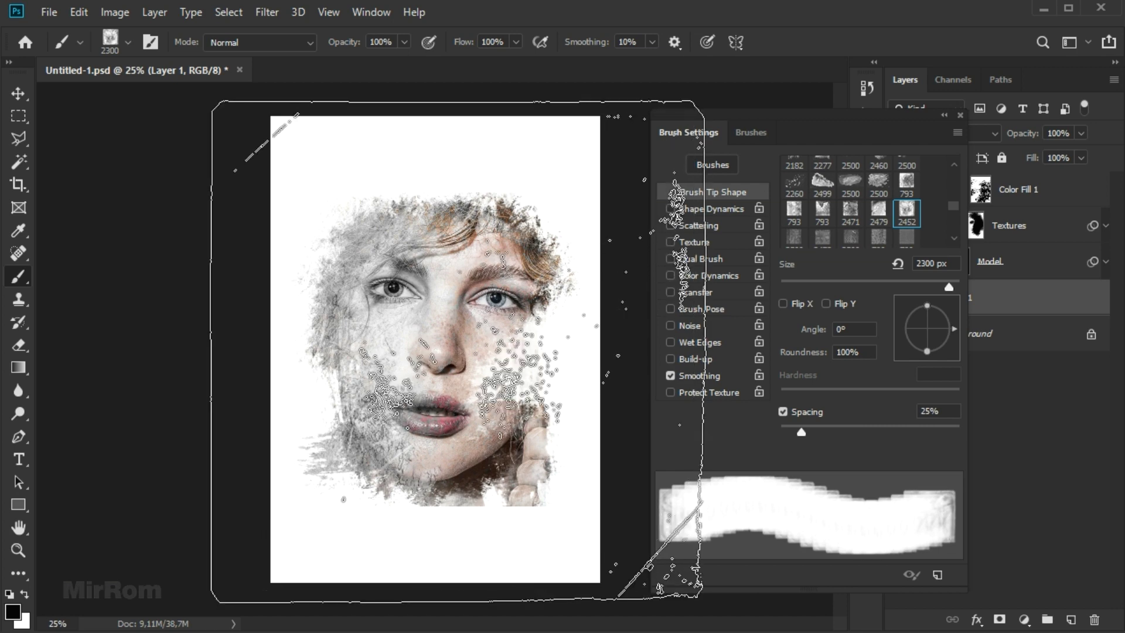
{"action": "left_click", "coordinate": [460, 363]}
{"action": "key", "text": "ctrl+z"}
{"action": "left_click", "coordinate": [461, 360]}
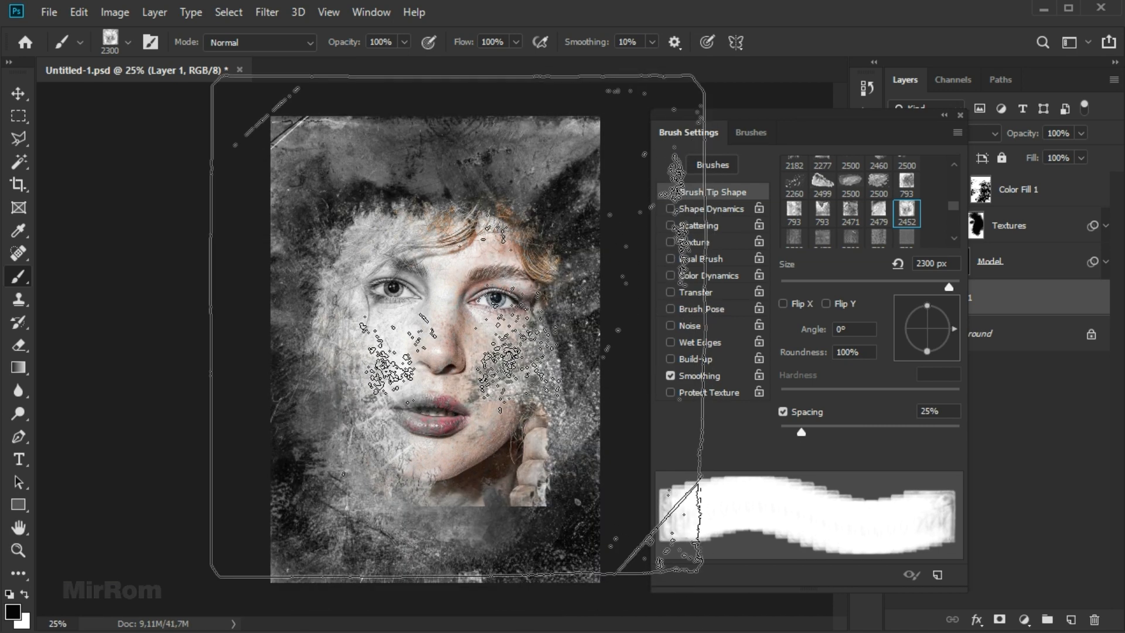
{"action": "key", "text": "v"}
{"action": "left_click", "coordinate": [960, 115]}
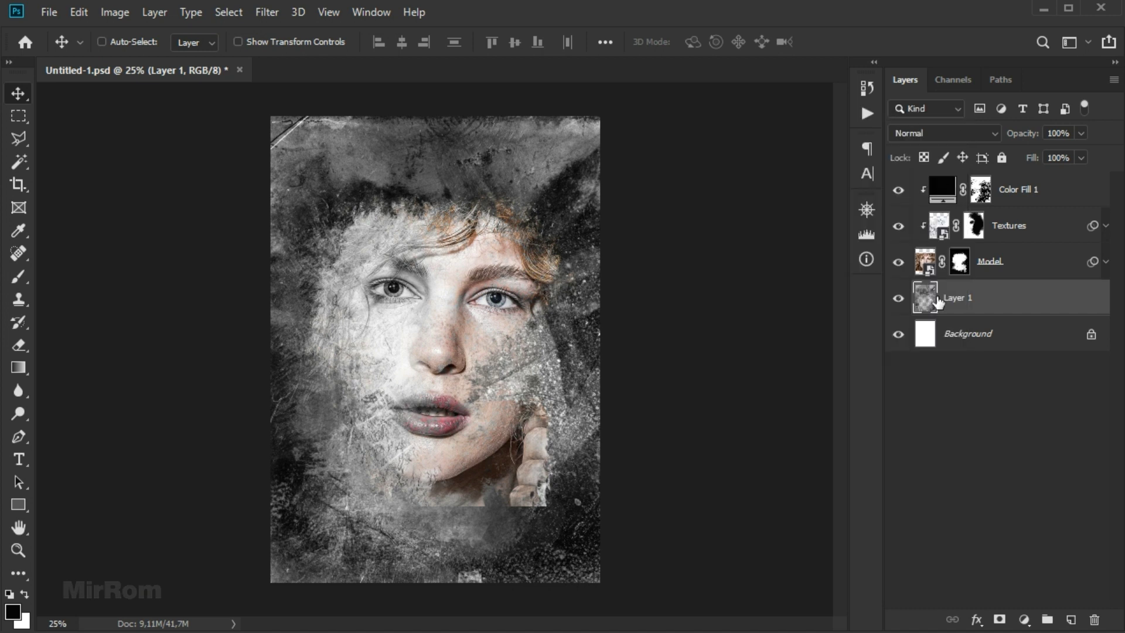
{"action": "left_click", "coordinate": [1025, 618]}
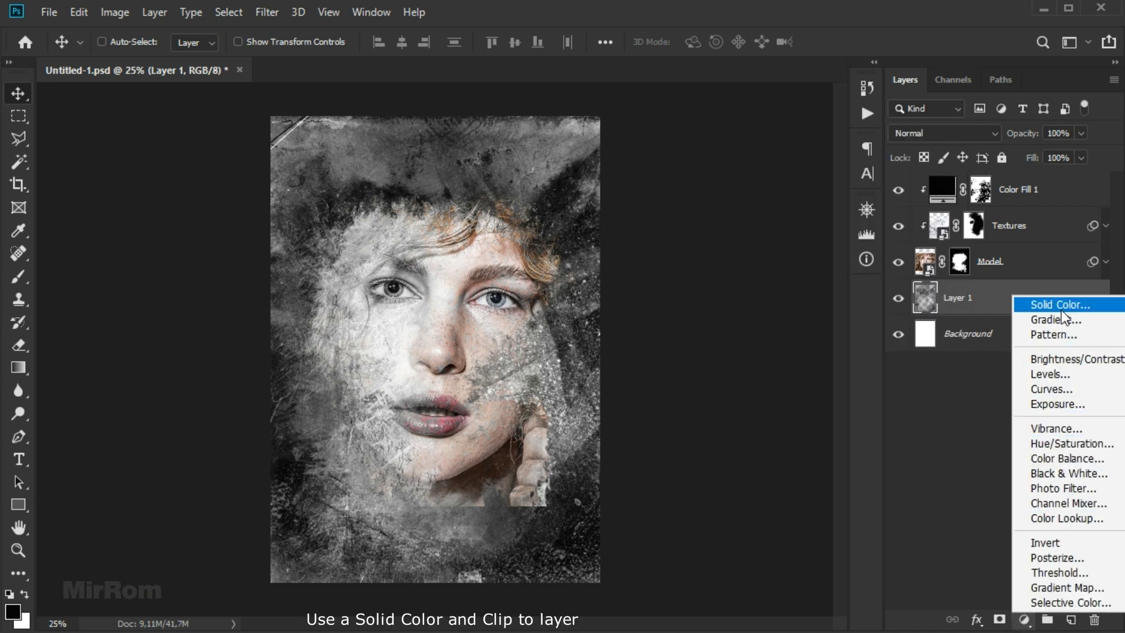
Clip a #aaaaaa Color Fill 2 to Layer 1, then add an empty Layer 2 above.
{"action": "left_click", "coordinate": [1049, 301]}
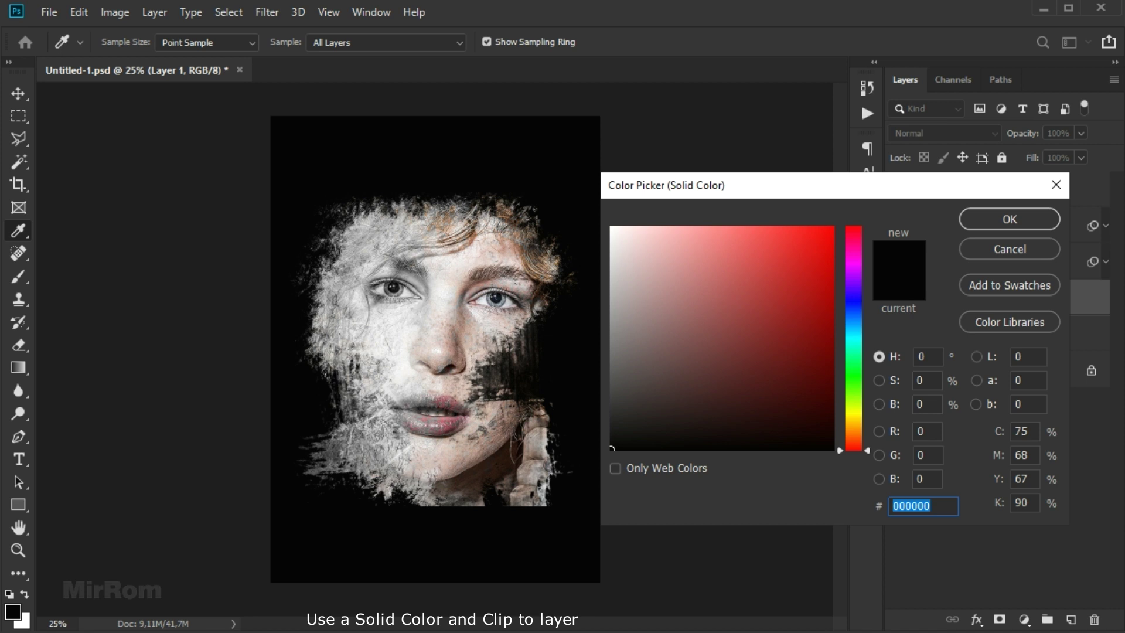
{"action": "type", "text": "aaaaaa"}
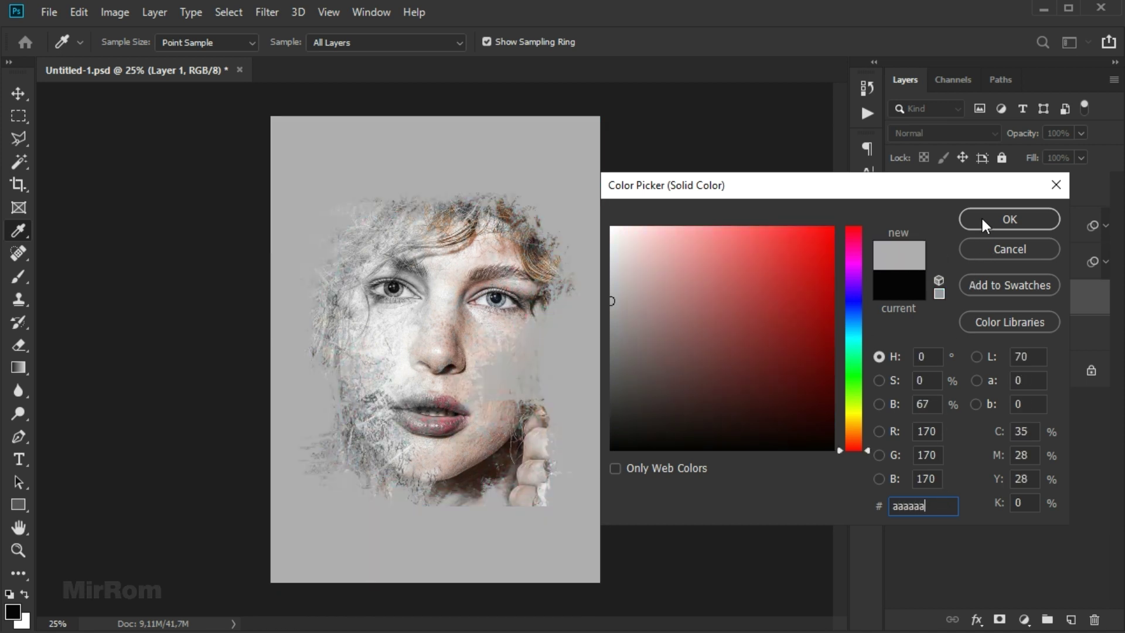
{"action": "left_click", "coordinate": [982, 219]}
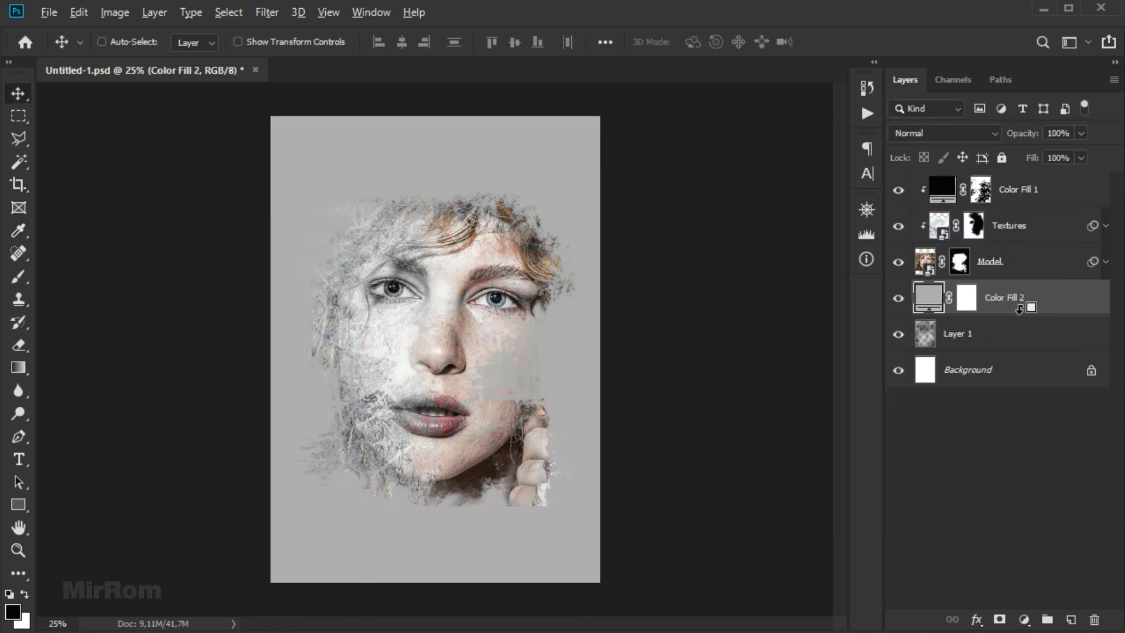
{"action": "left_click", "coordinate": [1020, 309], "text": "alt"}
{"action": "left_click", "coordinate": [899, 299]}
{"action": "left_click", "coordinate": [898, 299]}
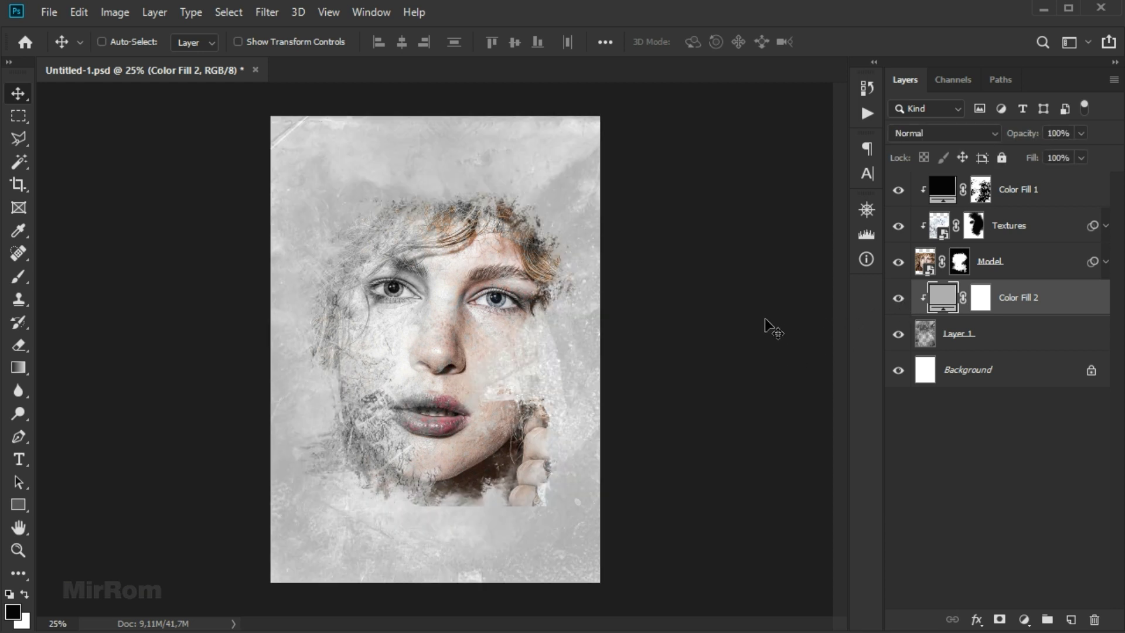
{"action": "left_click", "coordinate": [1070, 619]}
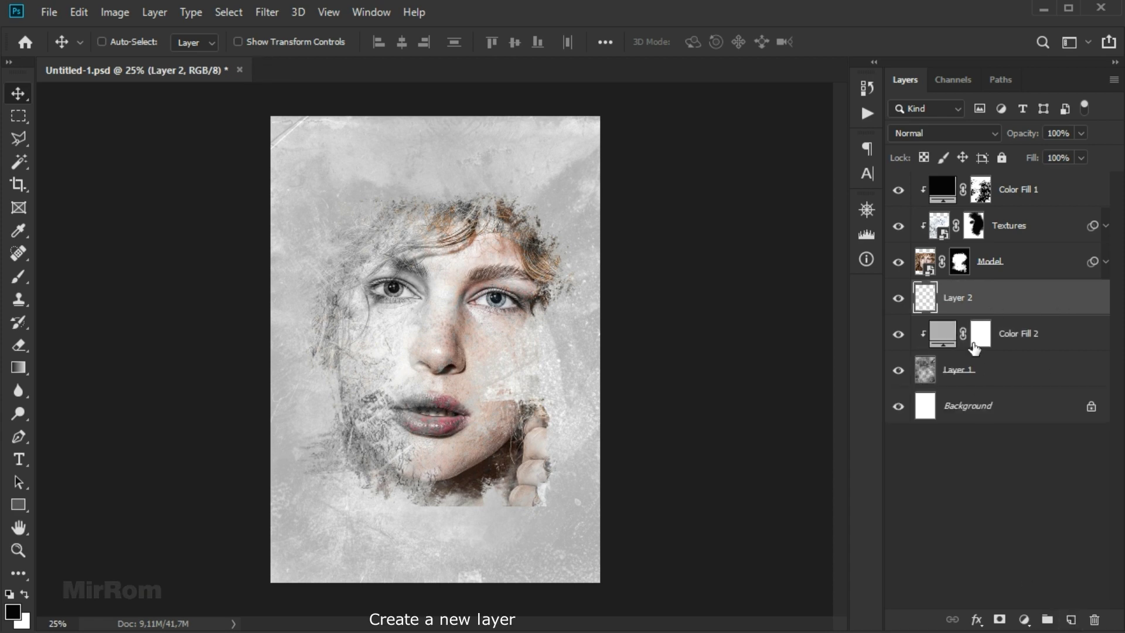
Load the Grunge2 brush preset in Brush Settings and browse down the brush tips.
{"action": "key", "text": "b"}
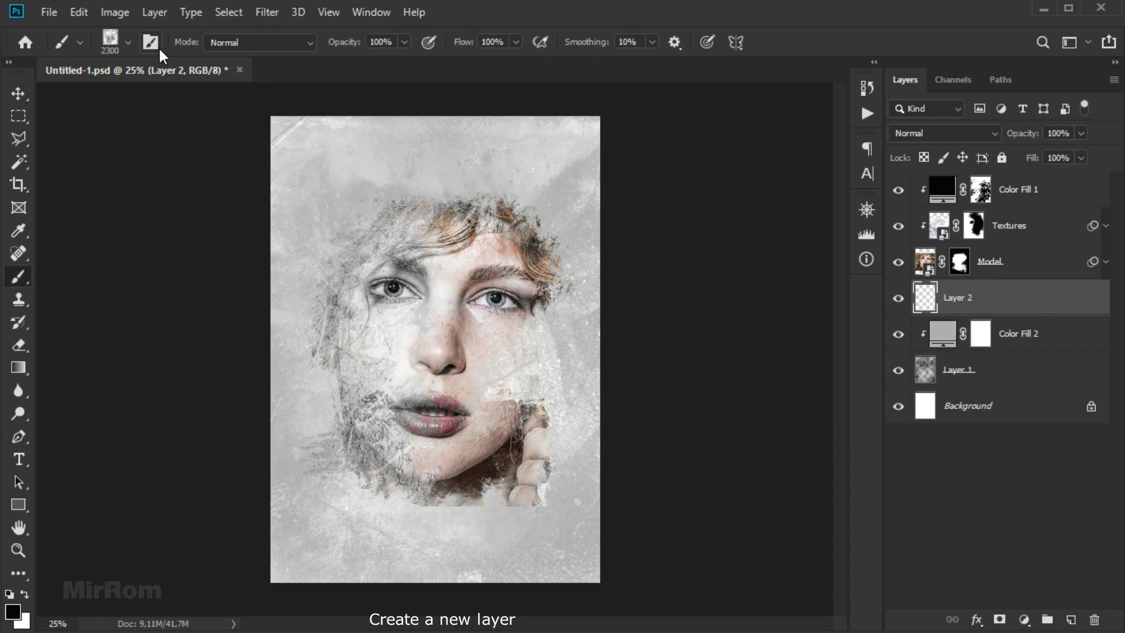
{"action": "key", "text": "F5"}
{"action": "left_click", "coordinate": [752, 132]}
{"action": "left_click", "coordinate": [660, 282]}
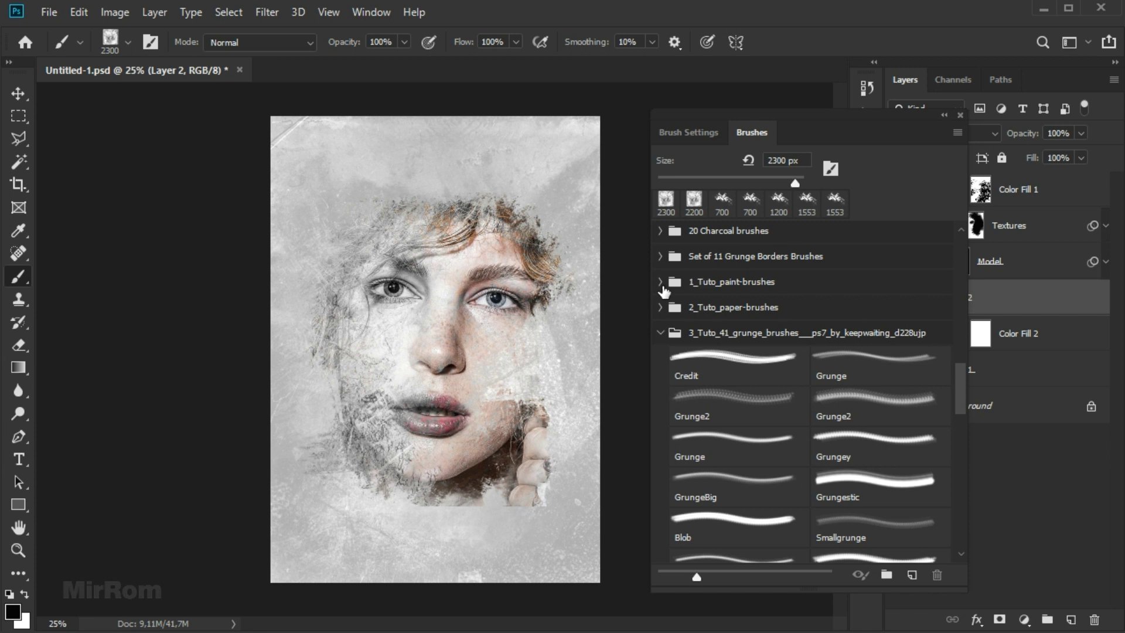
{"action": "left_click", "coordinate": [737, 413]}
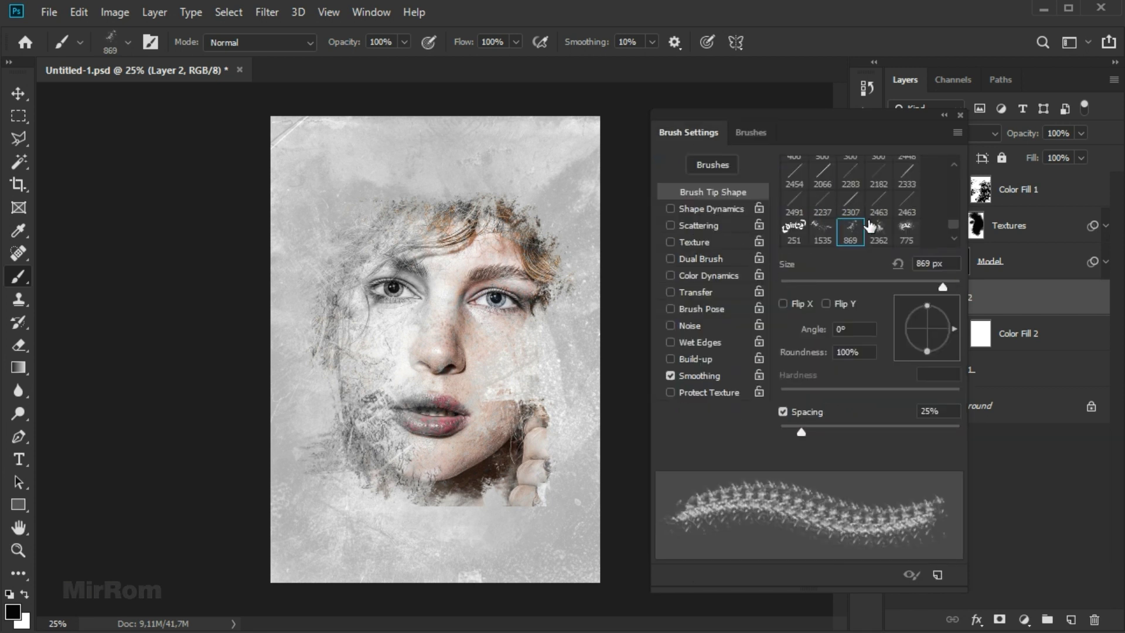
{"action": "scroll", "coordinate": [875, 215], "scroll_direction": "down", "scroll_amount": 2}
{"action": "scroll", "coordinate": [877, 218], "scroll_direction": "down", "scroll_amount": 2}
{"action": "scroll", "coordinate": [880, 221], "scroll_direction": "down", "scroll_amount": 2}
{"action": "scroll", "coordinate": [884, 222], "scroll_direction": "down", "scroll_amount": 2}
{"action": "scroll", "coordinate": [884, 223], "scroll_direction": "down", "scroll_amount": 2}
{"action": "scroll", "coordinate": [884, 223], "scroll_direction": "down", "scroll_amount": 2}
{"action": "scroll", "coordinate": [884, 223], "scroll_direction": "down", "scroll_amount": 1}
{"action": "scroll", "coordinate": [884, 223], "scroll_direction": "down", "scroll_amount": 1}
{"action": "scroll", "coordinate": [882, 223], "scroll_direction": "down", "scroll_amount": 1}
Test-stamp 488 splatter tips, settling on the denser one at about 62% spacing.
{"action": "left_click", "coordinate": [852, 221]}
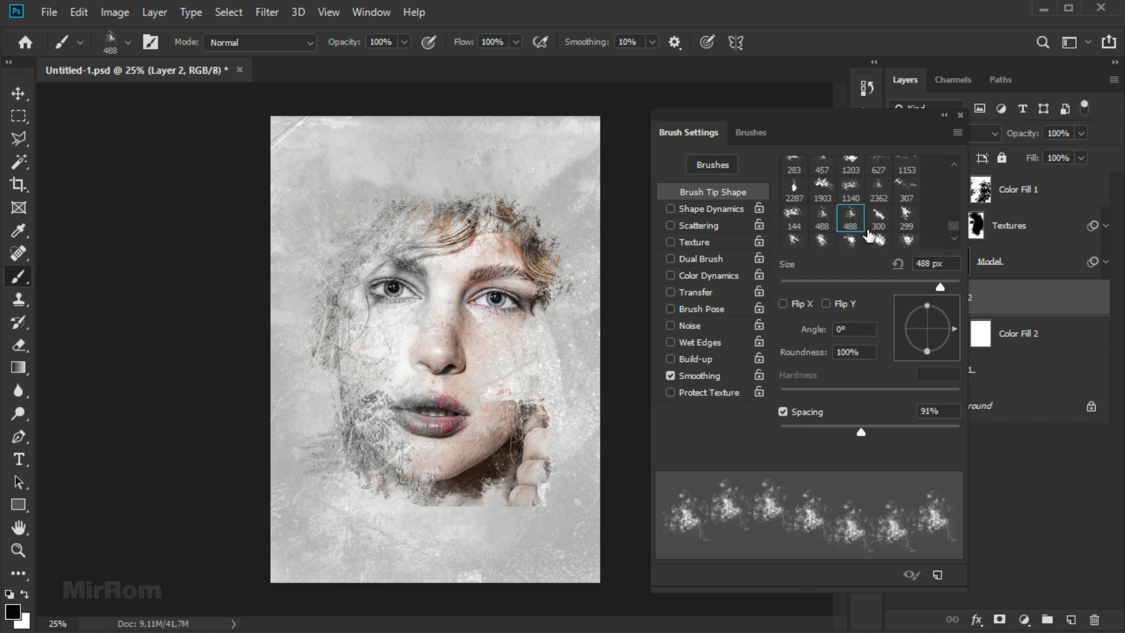
{"action": "left_click", "coordinate": [829, 222]}
{"action": "left_click", "coordinate": [395, 226]}
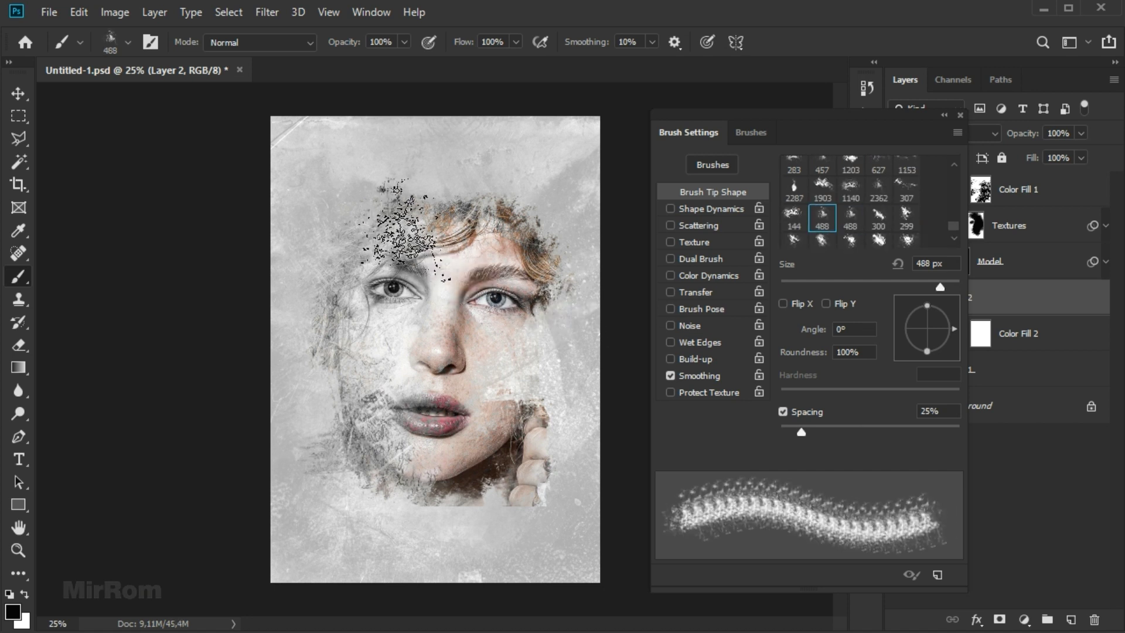
{"action": "left_click", "coordinate": [848, 225]}
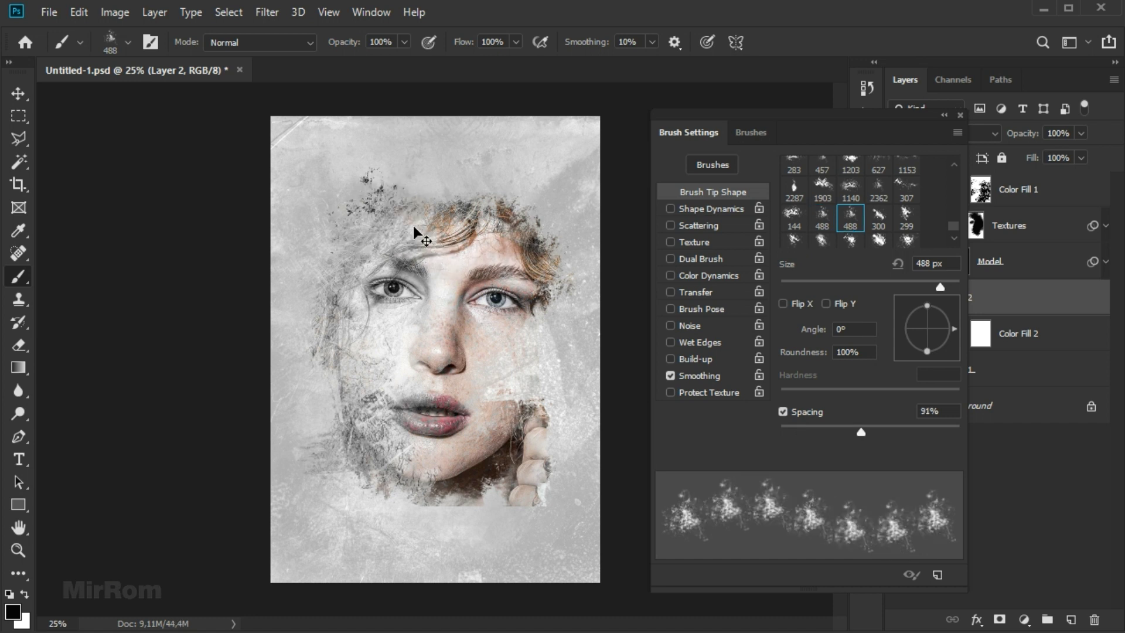
{"action": "left_click", "coordinate": [360, 202]}
{"action": "key", "text": "ctrl+z"}
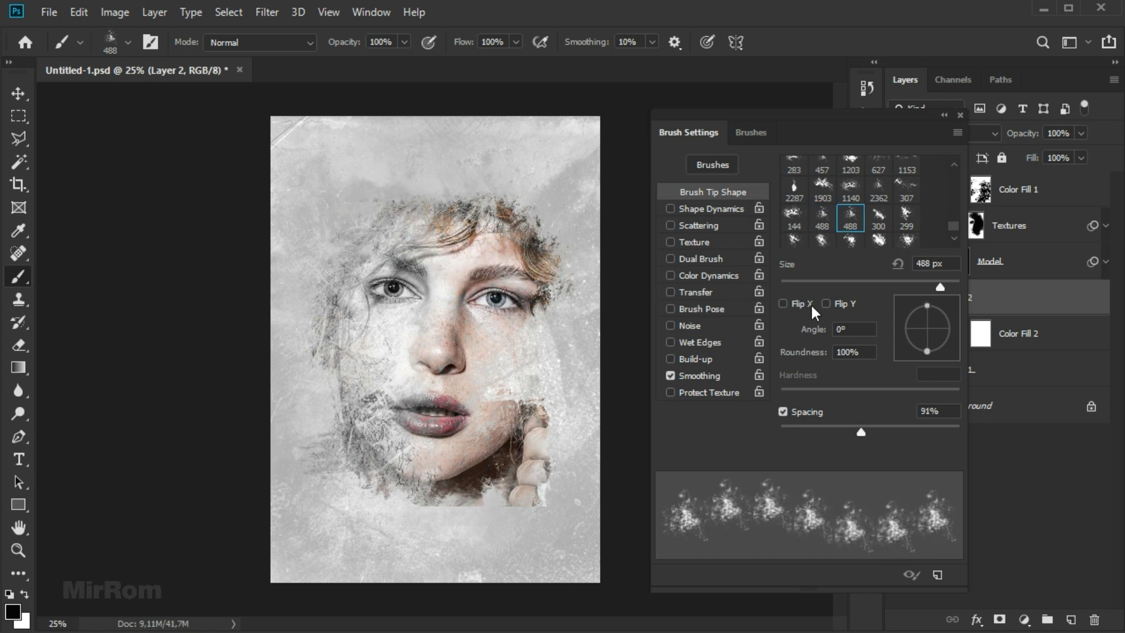
{"action": "left_click", "coordinate": [827, 229]}
{"action": "left_click", "coordinate": [367, 224]}
{"action": "key", "text": "ctrl+z"}
{"action": "left_click_drag", "start_coordinate": [803, 432], "coordinate": [861, 431]}
Enable Shape Dynamics with 25% angle jitter, and Scattering on both axes at 88%, count 3.
{"action": "left_click", "coordinate": [699, 211]}
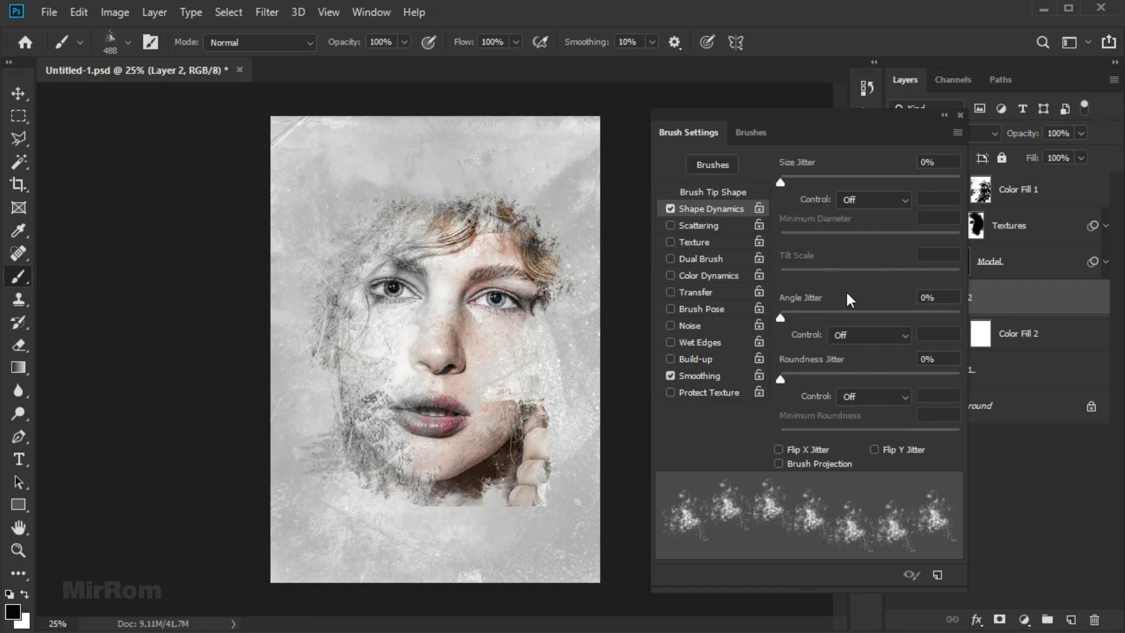
{"action": "left_click_drag", "start_coordinate": [788, 319], "coordinate": [825, 315]}
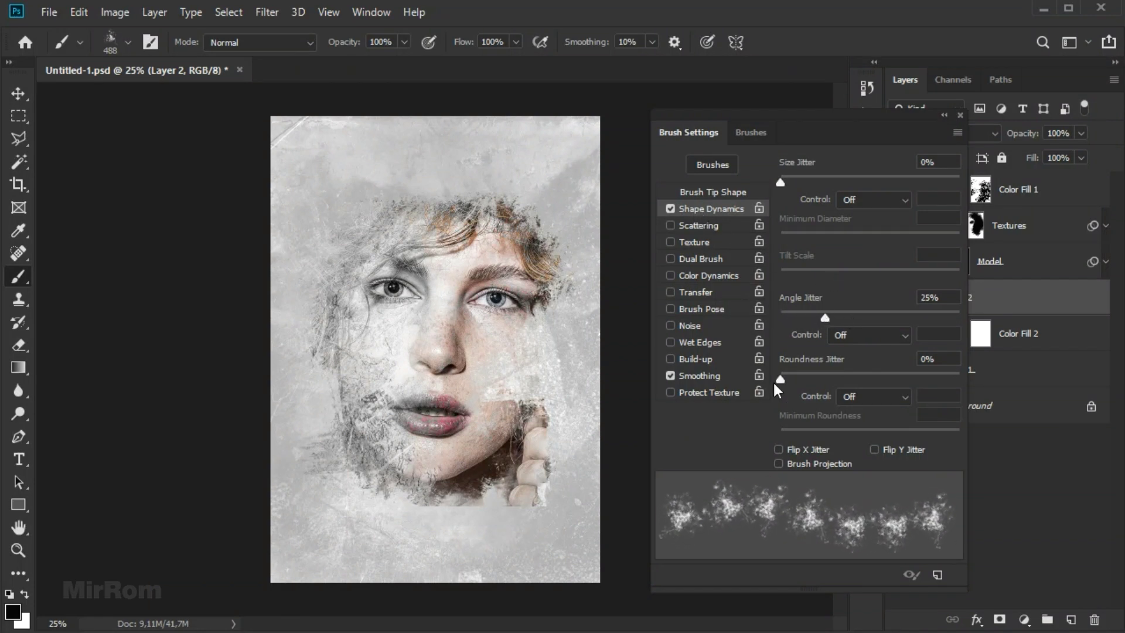
{"action": "left_click", "coordinate": [715, 226]}
{"action": "left_click", "coordinate": [839, 162]}
{"action": "mouse_move", "coordinate": [783, 180]}
{"action": "left_mouse_down"}
{"action": "mouse_move", "coordinate": [810, 177]}
{"action": "mouse_move", "coordinate": [796, 177]}
{"action": "left_mouse_up"}
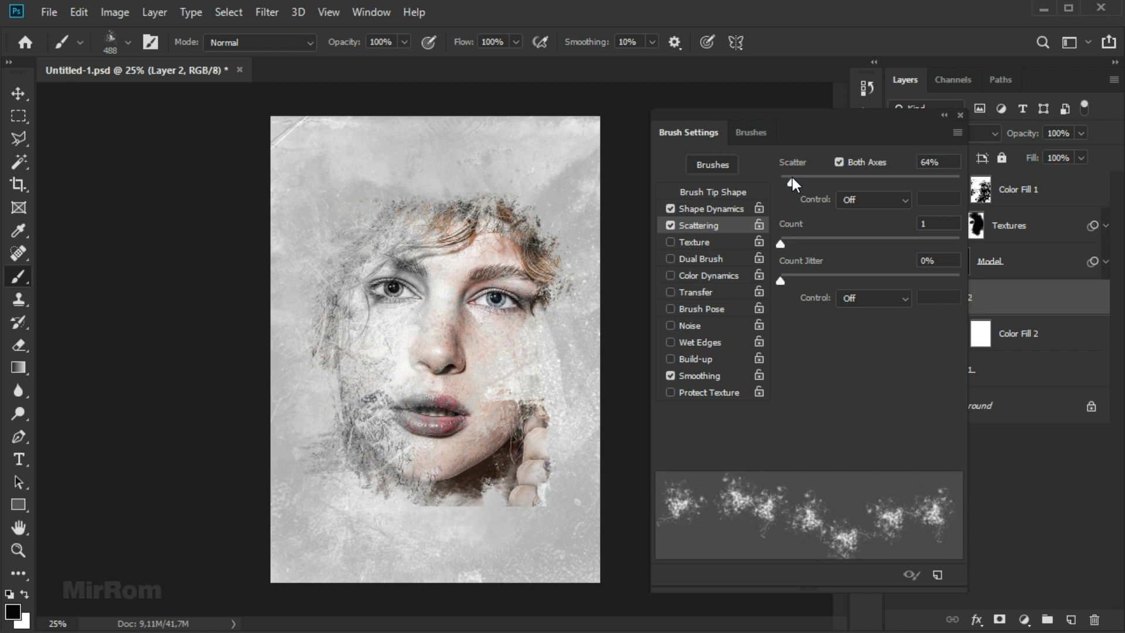
{"action": "left_click_drag", "start_coordinate": [782, 244], "coordinate": [801, 244]}
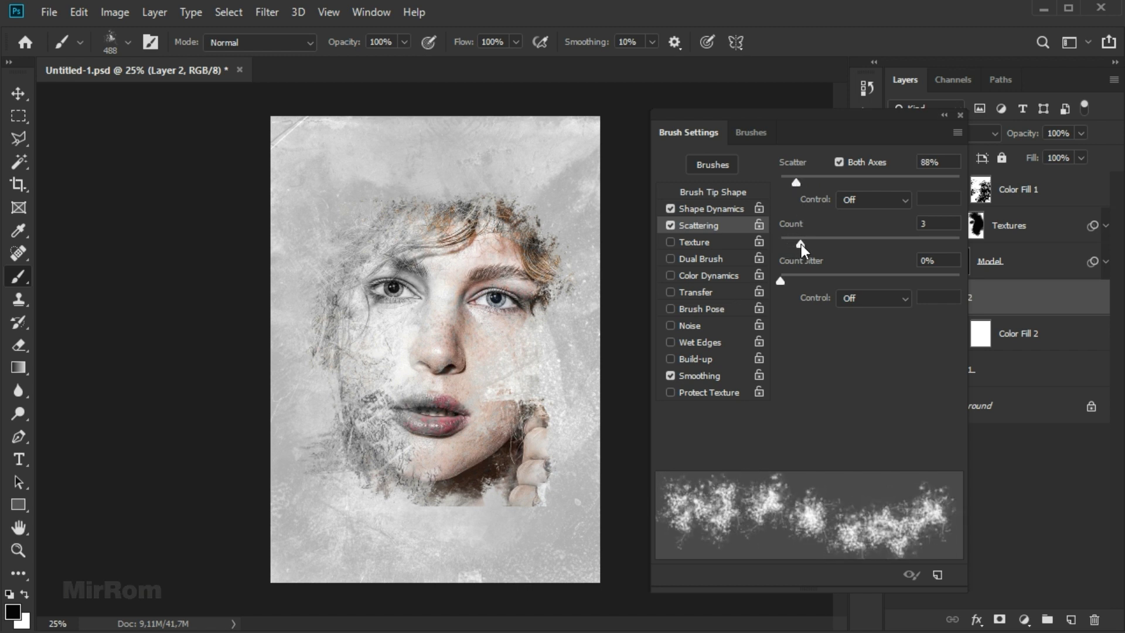
Add slight count jitter and paint black splatter over the left eye, upper-left hair and right cheek.
{"action": "left_click_drag", "start_coordinate": [791, 280], "coordinate": [804, 277]}
{"action": "mouse_move", "coordinate": [351, 205]}
{"action": "left_mouse_down"}
{"action": "mouse_move", "coordinate": [375, 229]}
{"action": "mouse_move", "coordinate": [393, 281]}
{"action": "mouse_move", "coordinate": [363, 246]}
{"action": "mouse_move", "coordinate": [351, 223]}
{"action": "mouse_move", "coordinate": [404, 270]}
{"action": "left_mouse_up"}
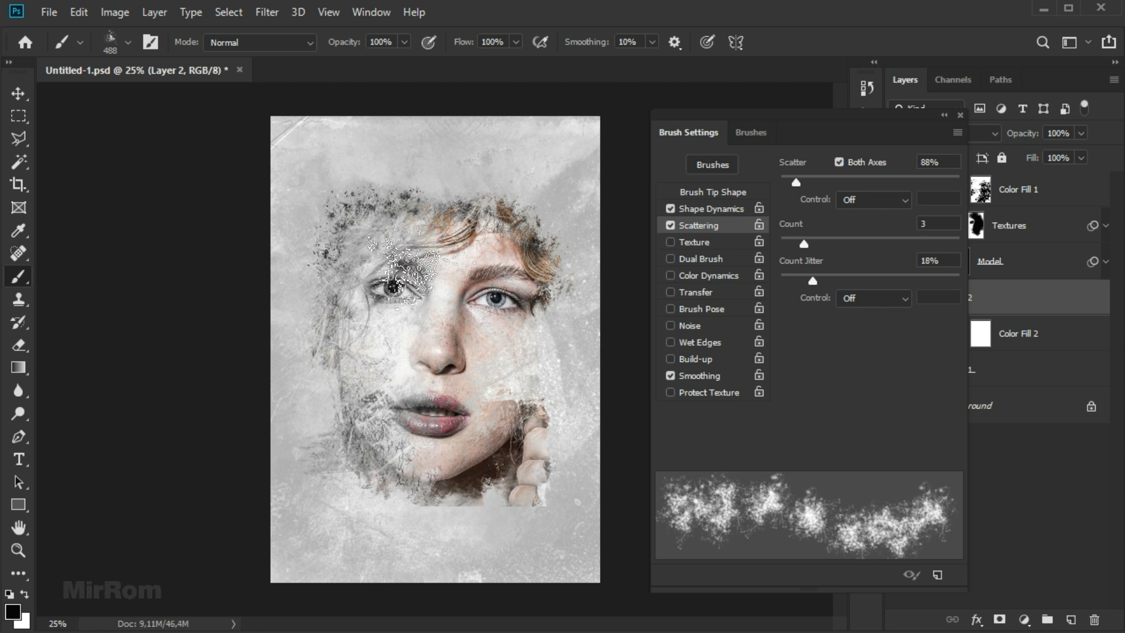
{"action": "mouse_move", "coordinate": [404, 266]}
{"action": "left_mouse_down"}
{"action": "mouse_move", "coordinate": [398, 194]}
{"action": "mouse_move", "coordinate": [363, 188]}
{"action": "mouse_move", "coordinate": [328, 246]}
{"action": "mouse_move", "coordinate": [366, 290]}
{"action": "left_mouse_up"}
{"action": "mouse_move", "coordinate": [545, 405]}
{"action": "left_mouse_down"}
{"action": "mouse_move", "coordinate": [510, 381]}
{"action": "mouse_move", "coordinate": [516, 364]}
{"action": "mouse_move", "coordinate": [469, 422]}
{"action": "mouse_move", "coordinate": [486, 504]}
{"action": "left_mouse_up"}
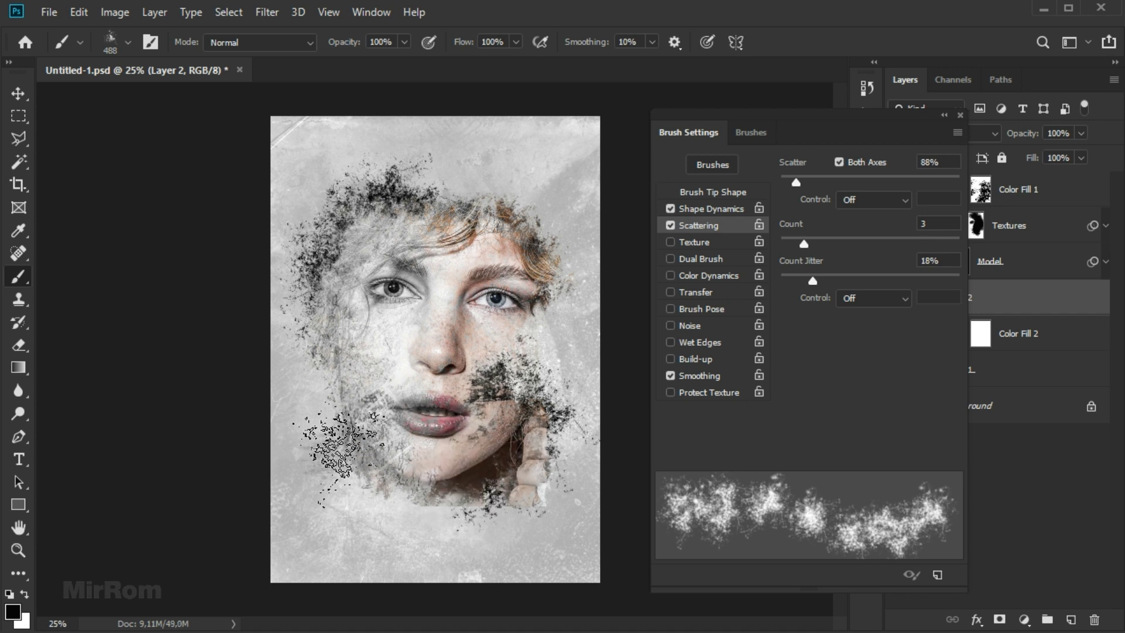
{"action": "left_click_drag", "start_coordinate": [358, 240], "coordinate": [419, 278]}
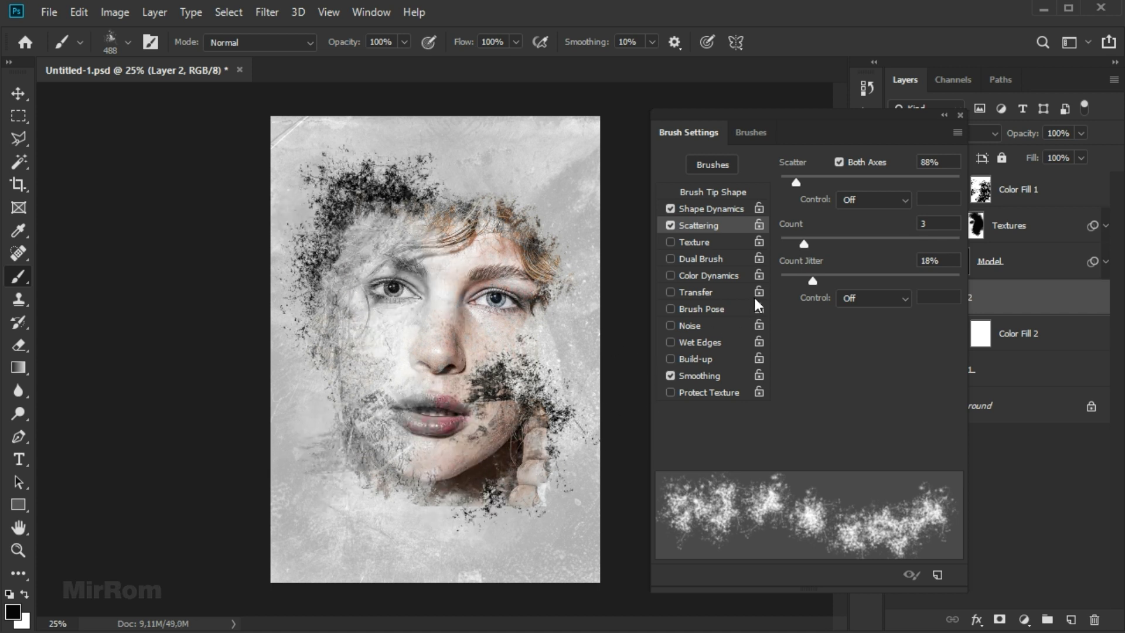
Show the Model layer, target its mask, then select the Color Fill 1 layer.
{"action": "left_click", "coordinate": [961, 115]}
{"action": "left_click", "coordinate": [897, 263]}
{"action": "left_click", "coordinate": [959, 267]}
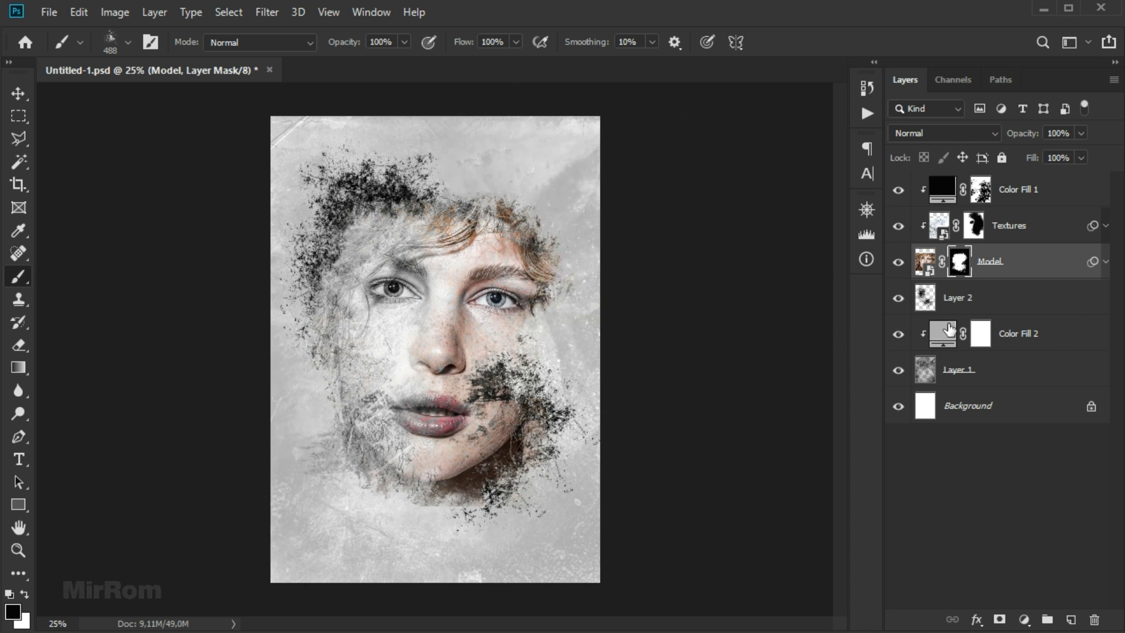
{"action": "left_click", "coordinate": [1032, 205]}
Add a new empty layer above Color Fill 1 and turn off Shape Dynamics for the brush.
{"action": "key", "text": "v"}
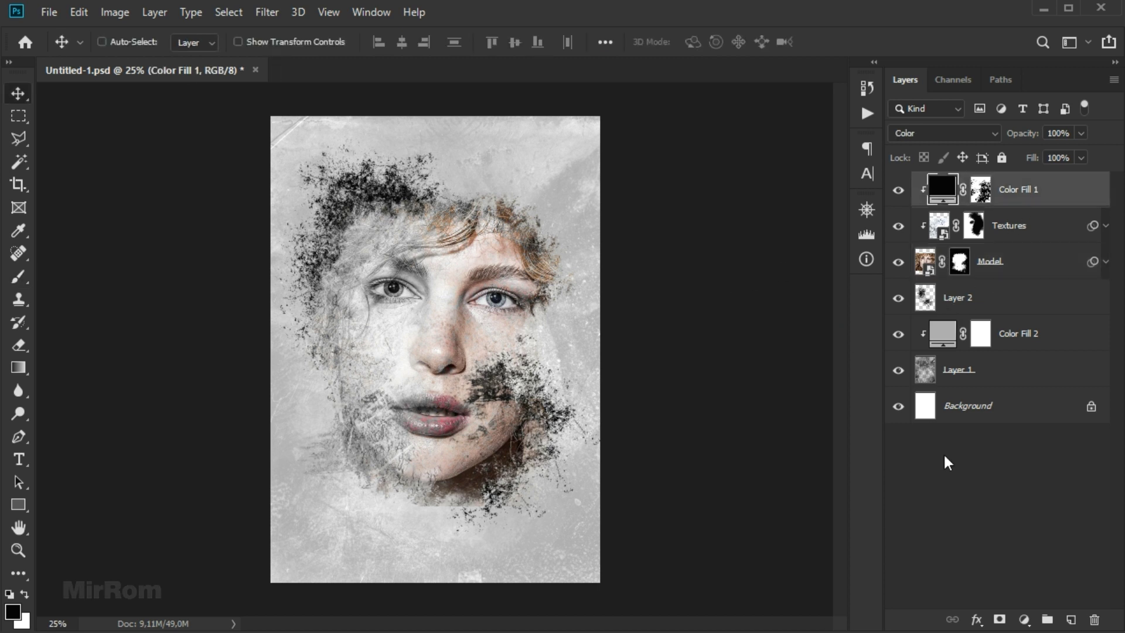
{"action": "left_click", "coordinate": [1070, 619]}
{"action": "key", "text": "b"}
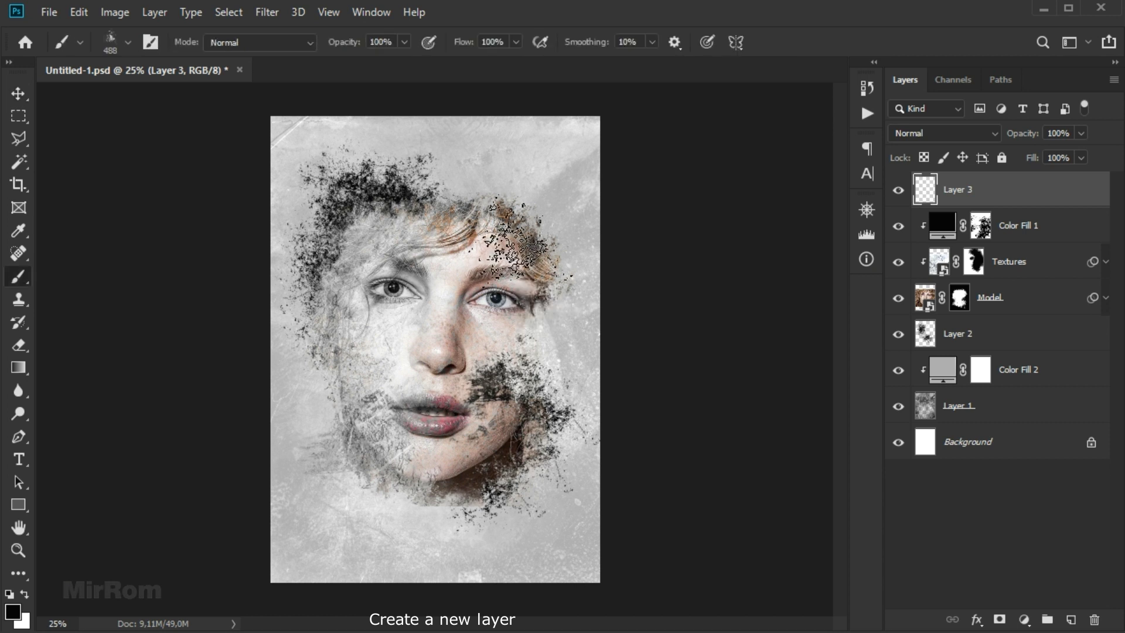
{"action": "left_click", "coordinate": [150, 42]}
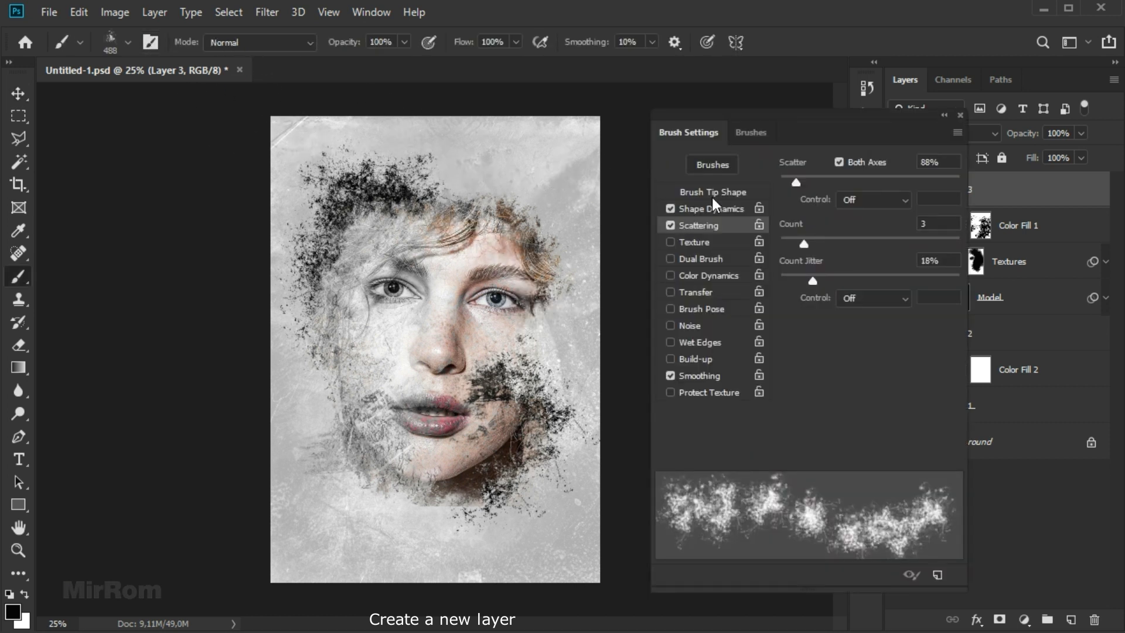
{"action": "left_click", "coordinate": [712, 195]}
{"action": "left_click", "coordinate": [670, 208]}
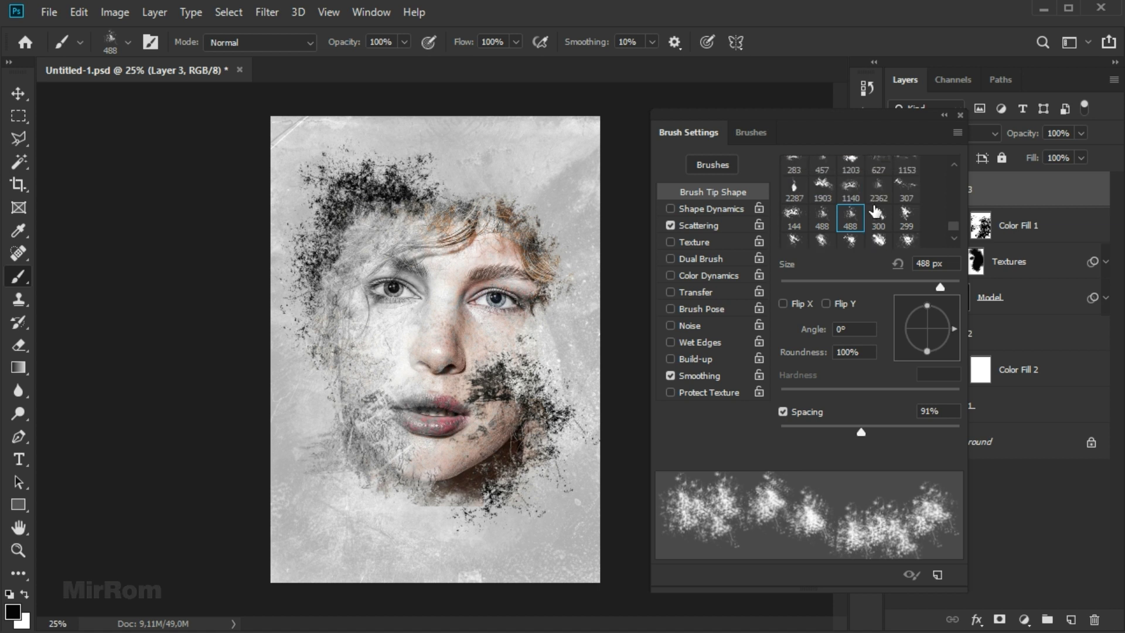
Using the 869 px splatter tip without Scattering, stamp black splatter on the upper-left hair and jaw.
{"action": "scroll", "coordinate": [917, 224], "scroll_direction": "up", "scroll_amount": 1}
{"action": "scroll", "coordinate": [916, 228], "scroll_direction": "up", "scroll_amount": 1}
{"action": "scroll", "coordinate": [913, 233], "scroll_direction": "up", "scroll_amount": 1}
{"action": "scroll", "coordinate": [913, 231], "scroll_direction": "up", "scroll_amount": 1}
{"action": "scroll", "coordinate": [913, 232], "scroll_direction": "up", "scroll_amount": 1}
{"action": "scroll", "coordinate": [913, 231], "scroll_direction": "up", "scroll_amount": 1}
{"action": "scroll", "coordinate": [911, 231], "scroll_direction": "up", "scroll_amount": 1}
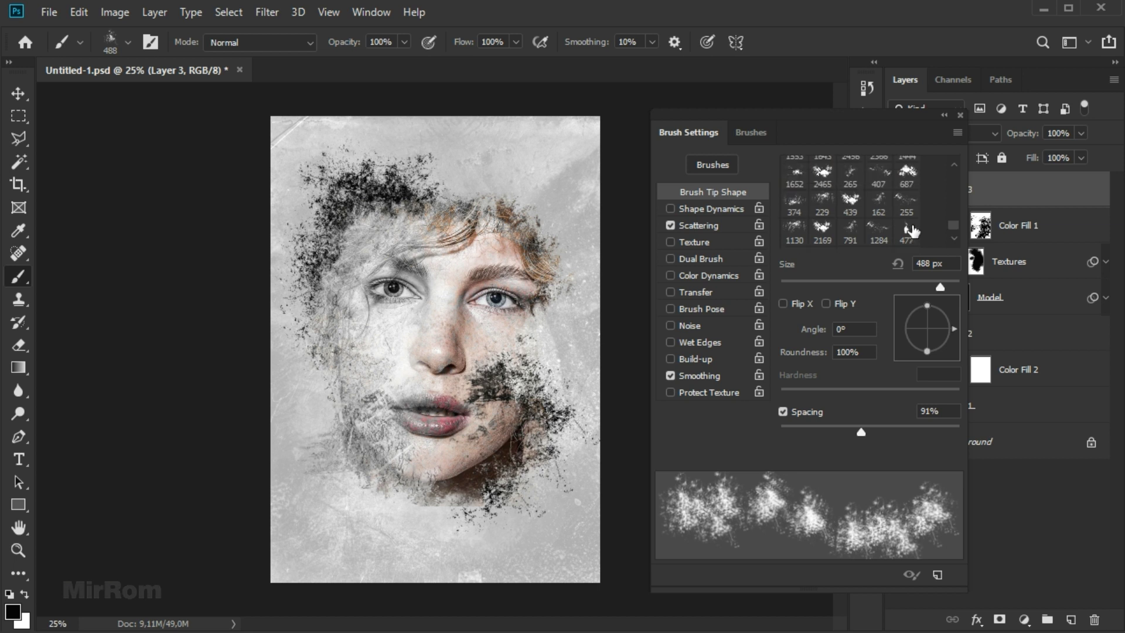
{"action": "scroll", "coordinate": [912, 231], "scroll_direction": "up", "scroll_amount": 1}
{"action": "scroll", "coordinate": [913, 231], "scroll_direction": "up", "scroll_amount": 1}
{"action": "scroll", "coordinate": [913, 231], "scroll_direction": "up", "scroll_amount": 1}
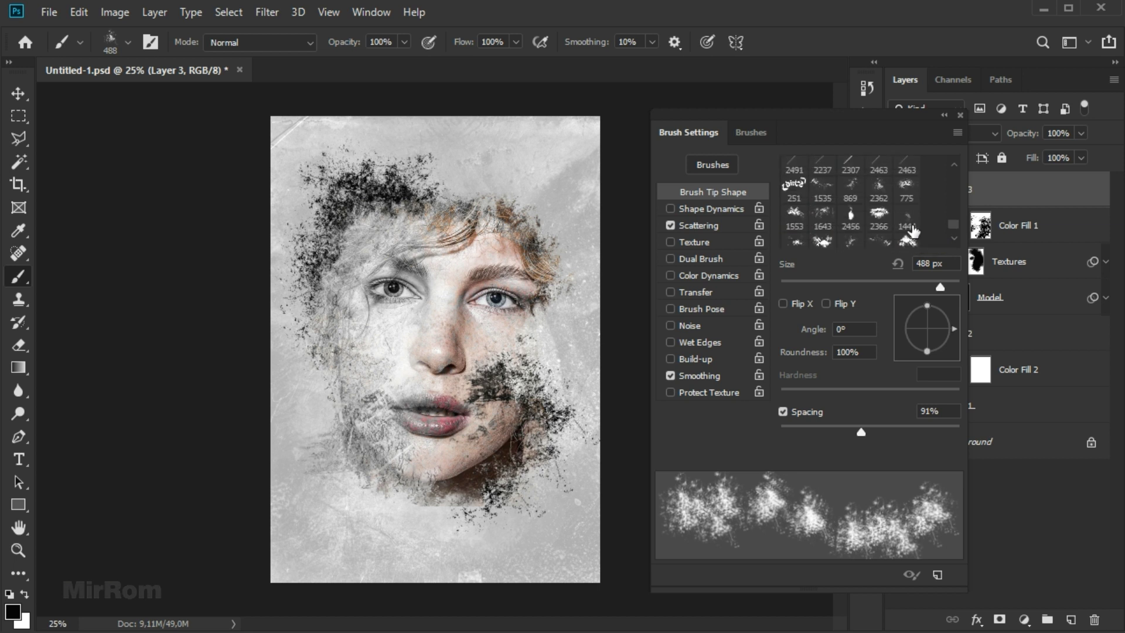
{"action": "left_click", "coordinate": [851, 187]}
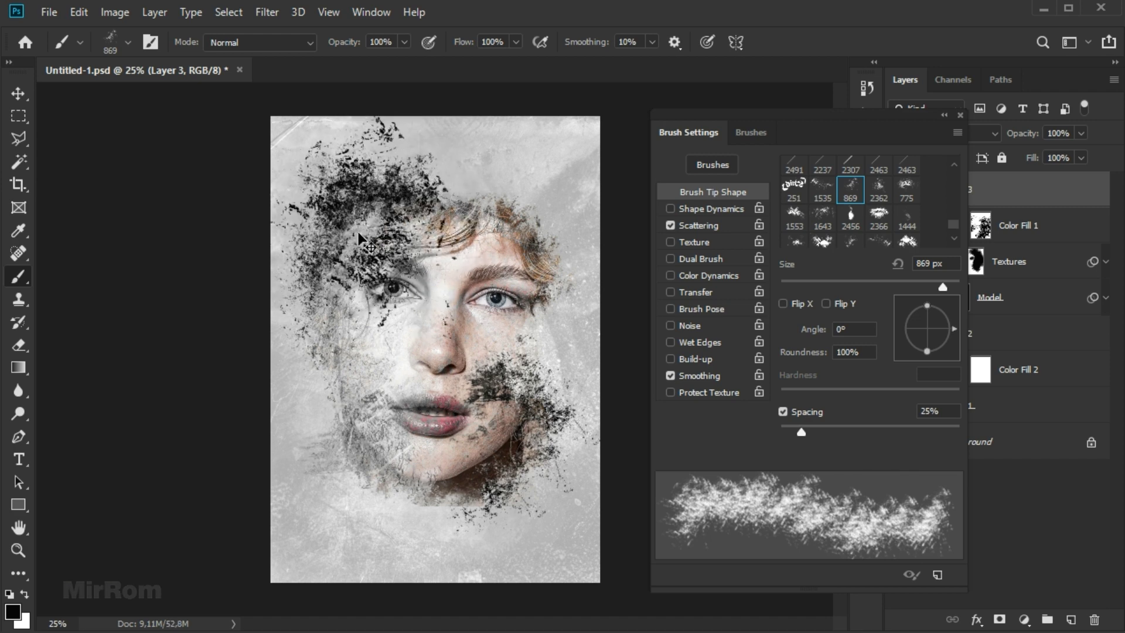
{"action": "left_click", "coordinate": [671, 226]}
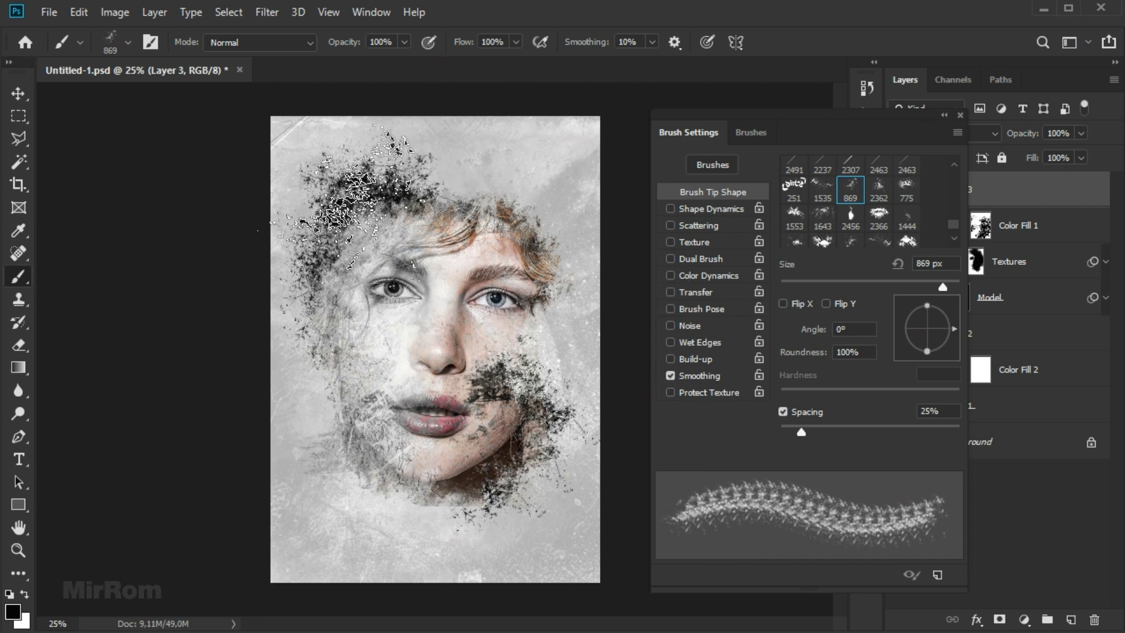
{"action": "left_click", "coordinate": [346, 199]}
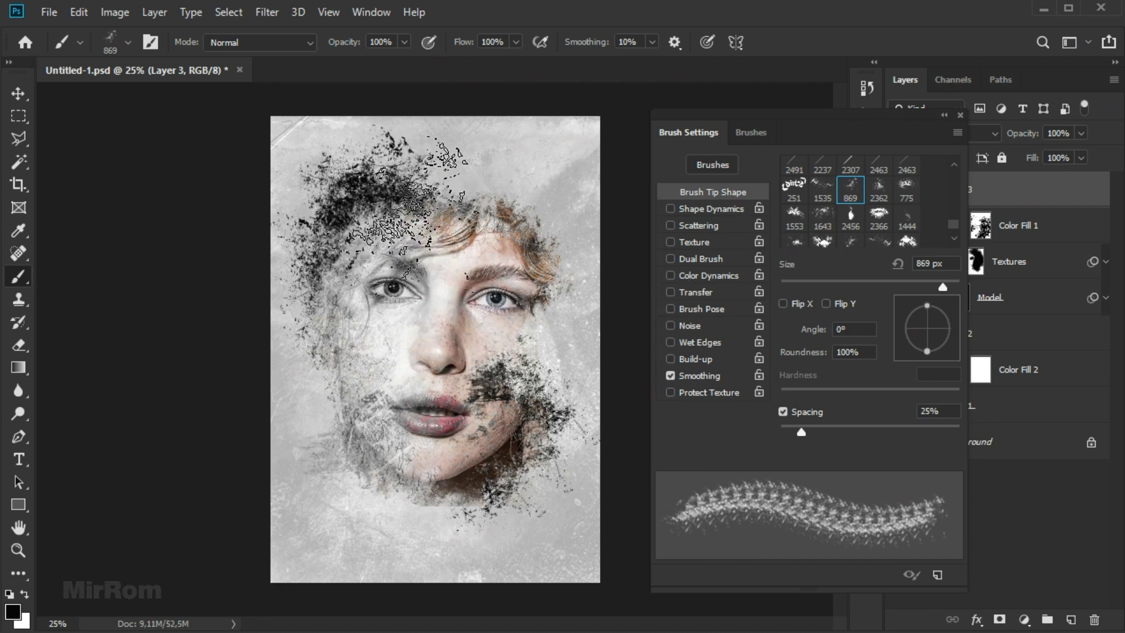
{"action": "left_click", "coordinate": [509, 424]}
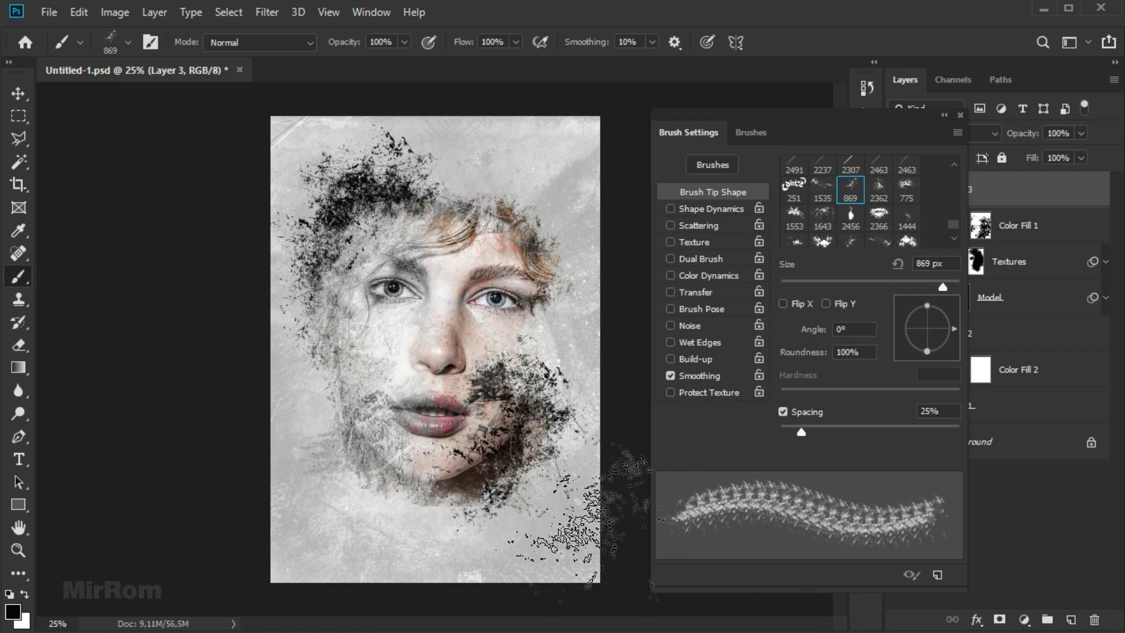
Rotate the brush tip angle to -135° and make the brush slightly smaller.
{"action": "left_click_drag", "start_coordinate": [952, 329], "coordinate": [905, 353]}
{"action": "key", "text": "bracketleft"}
{"action": "key", "text": "bracketleft"}
{"action": "key", "text": "bracketleft"}
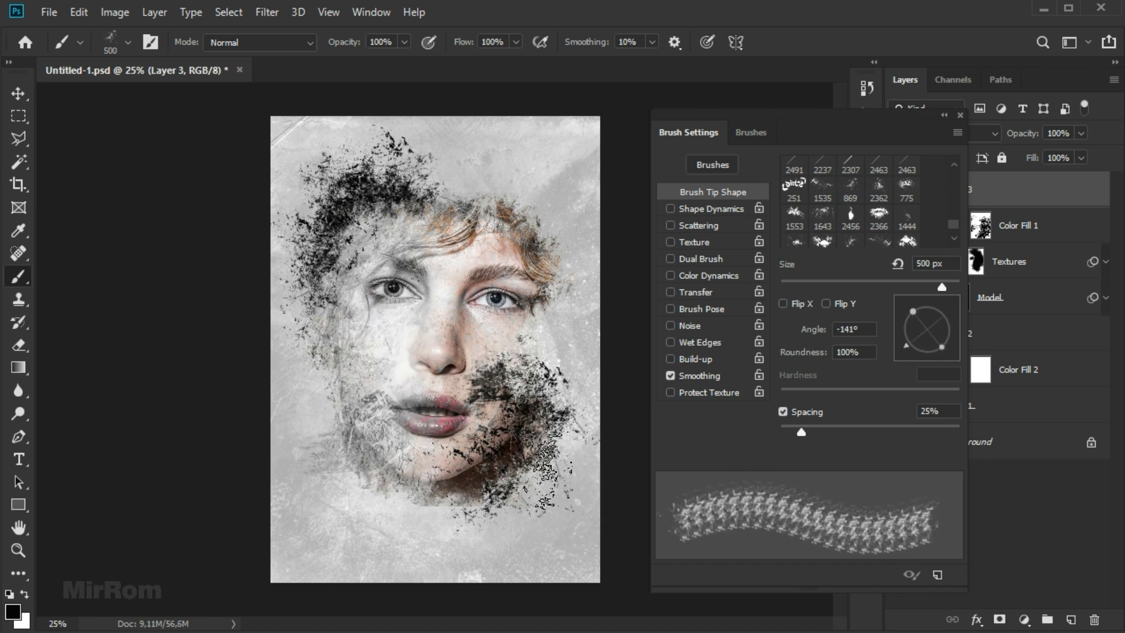
{"action": "key", "text": "v"}
{"action": "key", "text": "F5"}
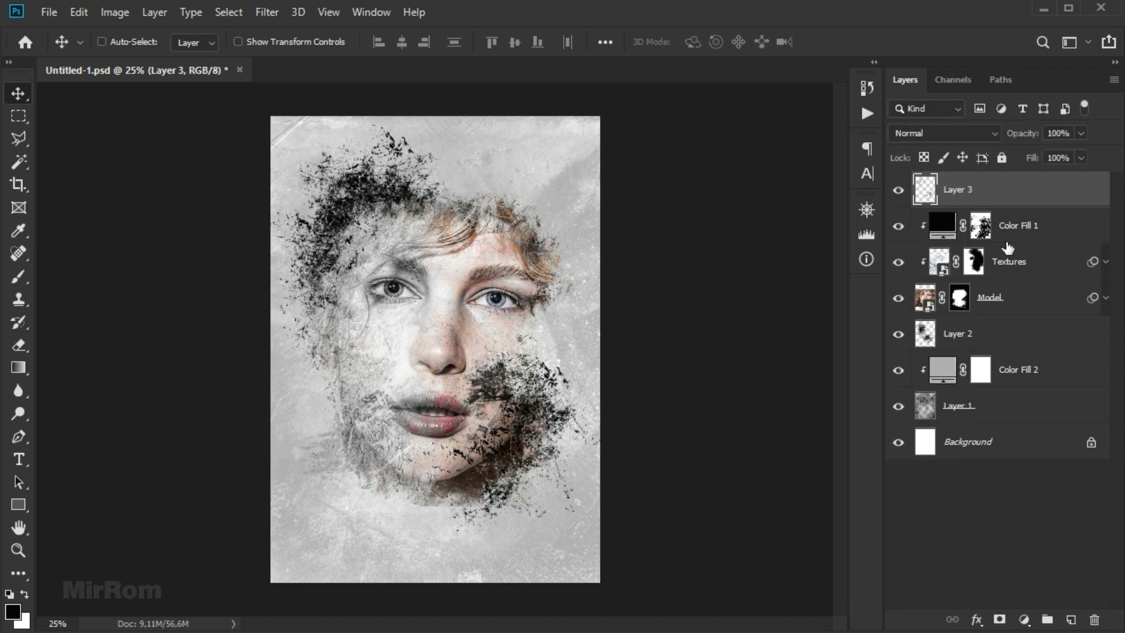
Save the document and add a new Layer 4 above Layer 3.
{"action": "left_click", "coordinate": [1011, 281], "text": "shift"}
{"action": "left_click", "coordinate": [1021, 350], "text": "shift"}
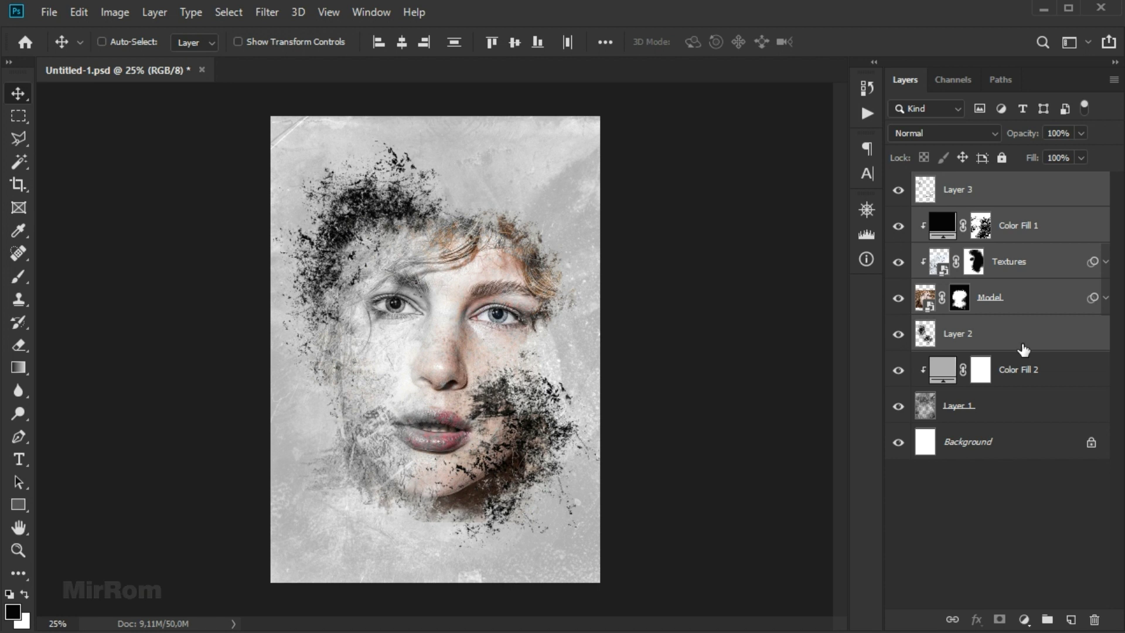
{"action": "left_click", "coordinate": [980, 195]}
{"action": "key", "text": "ctrl+s"}
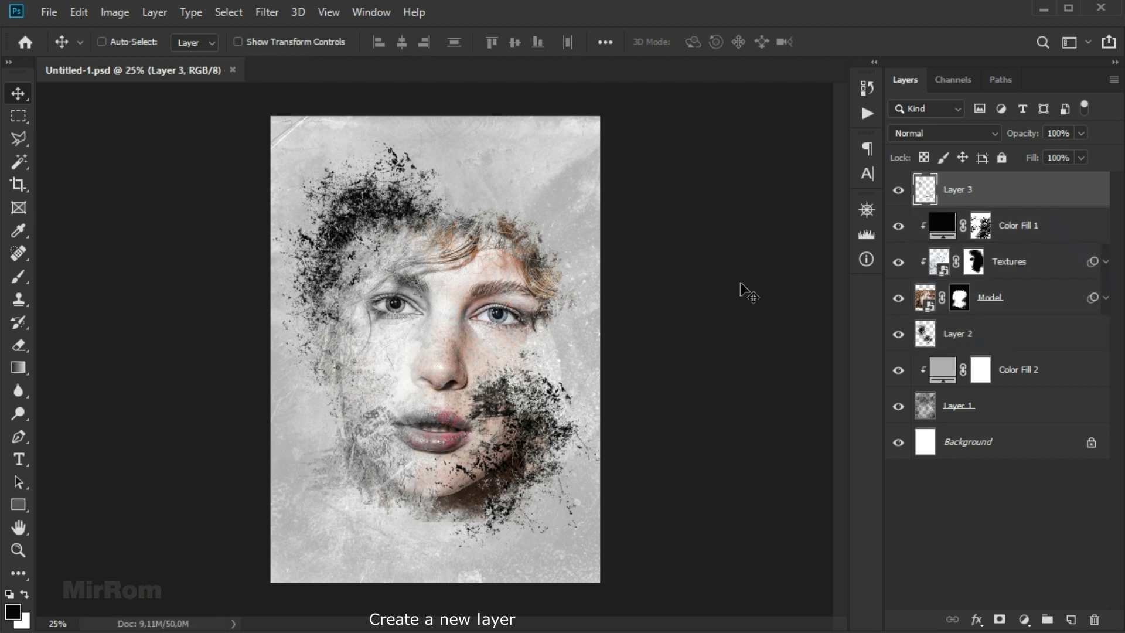
{"action": "left_click", "coordinate": [1070, 618]}
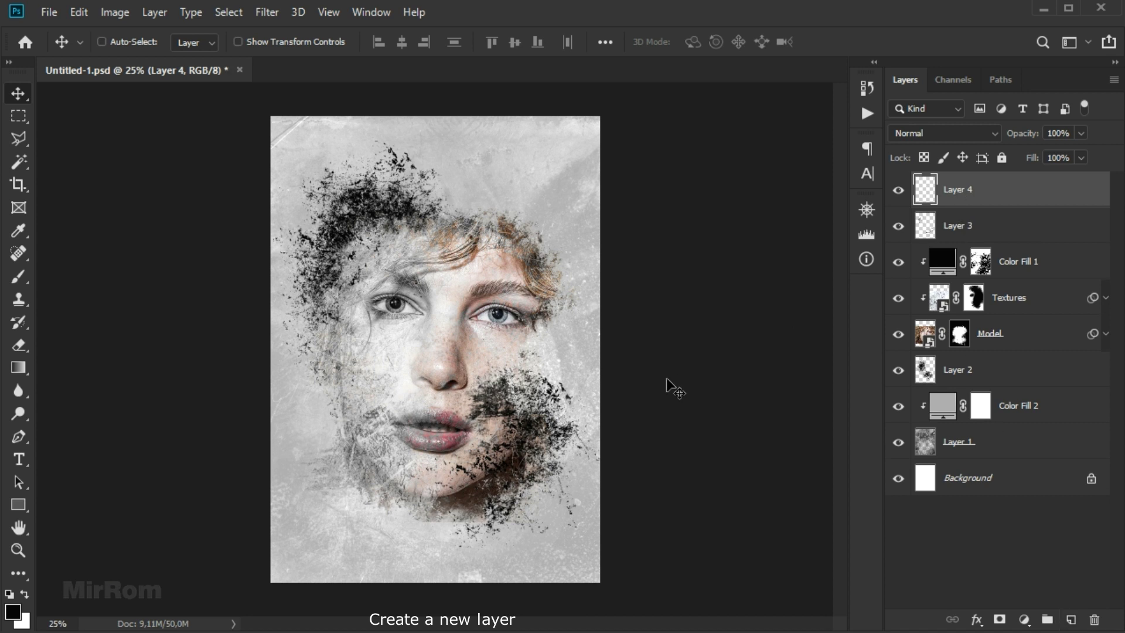
Choose the paint 1 brush preset with the 2471 px textured tip.
{"action": "key", "text": "b"}
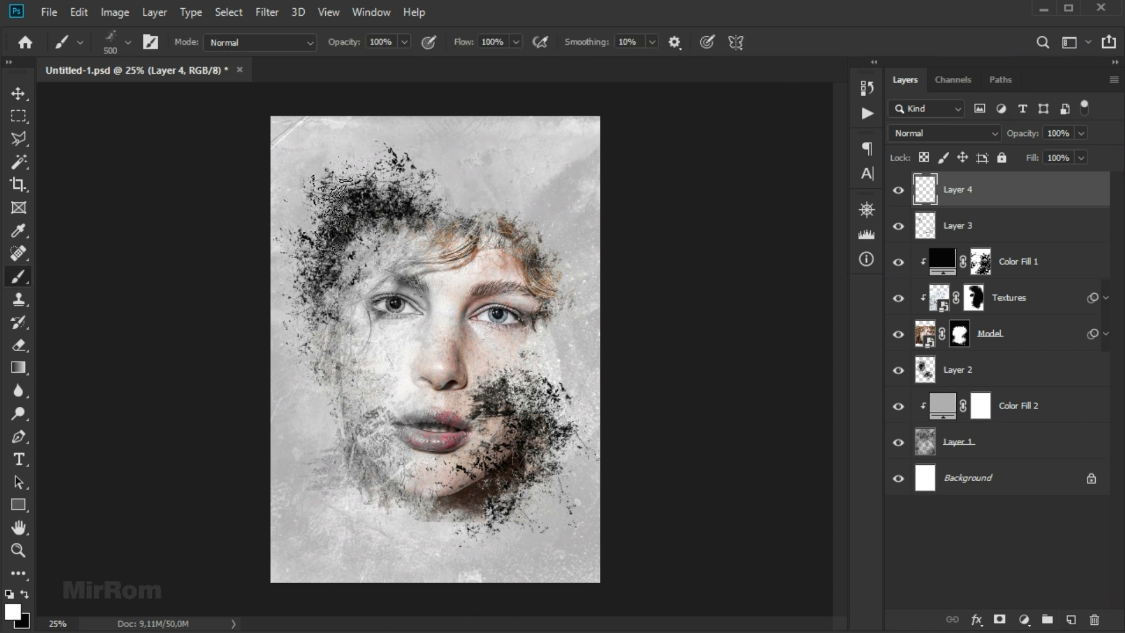
{"action": "left_click", "coordinate": [151, 42]}
{"action": "left_click", "coordinate": [741, 133]}
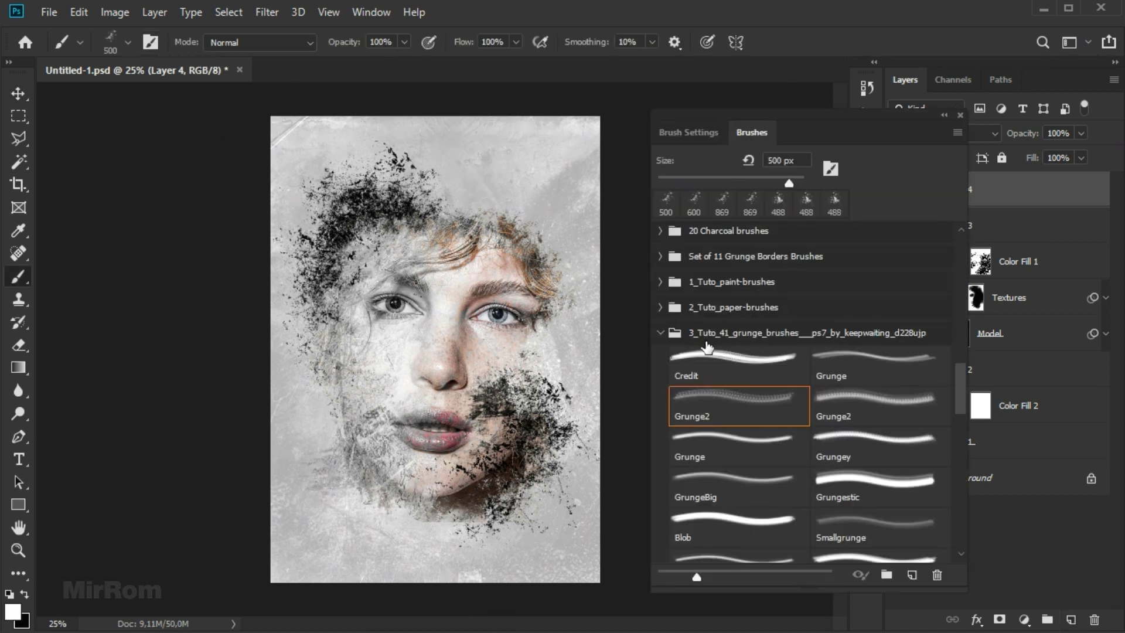
{"action": "left_click", "coordinate": [661, 282]}
{"action": "left_click", "coordinate": [733, 317]}
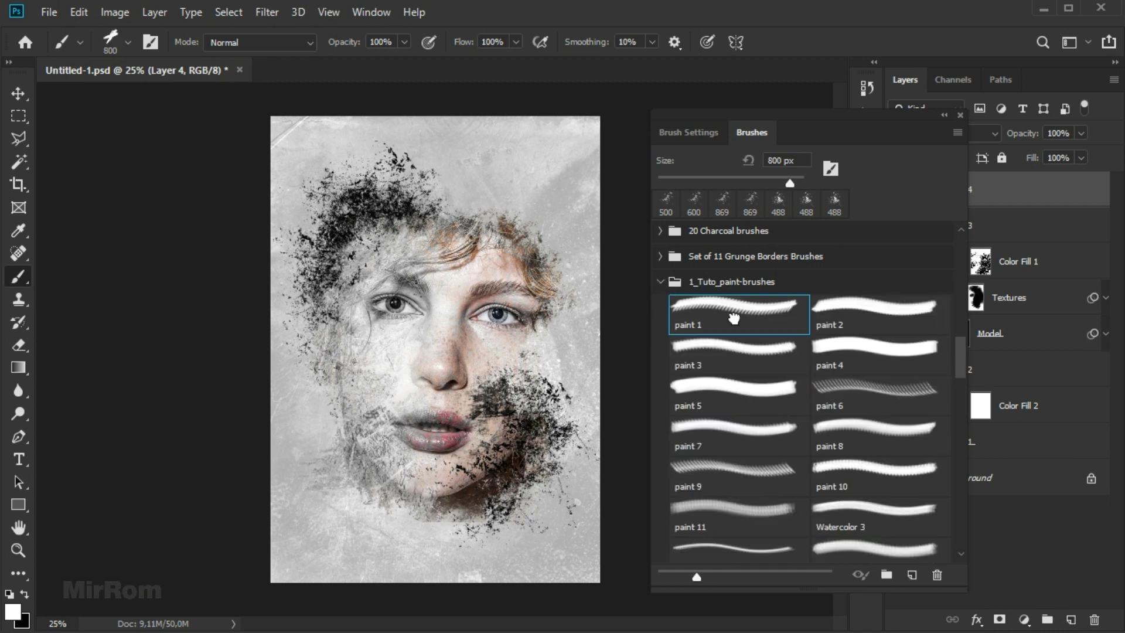
{"action": "left_click", "coordinate": [708, 131]}
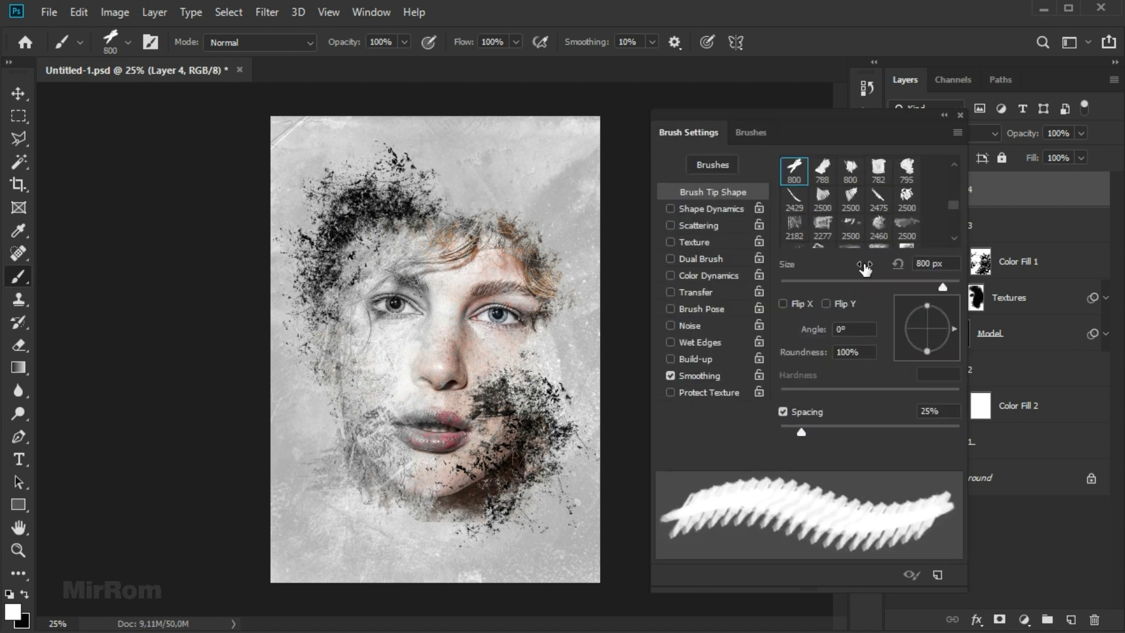
{"action": "scroll", "coordinate": [878, 191], "scroll_direction": "down", "scroll_amount": 2}
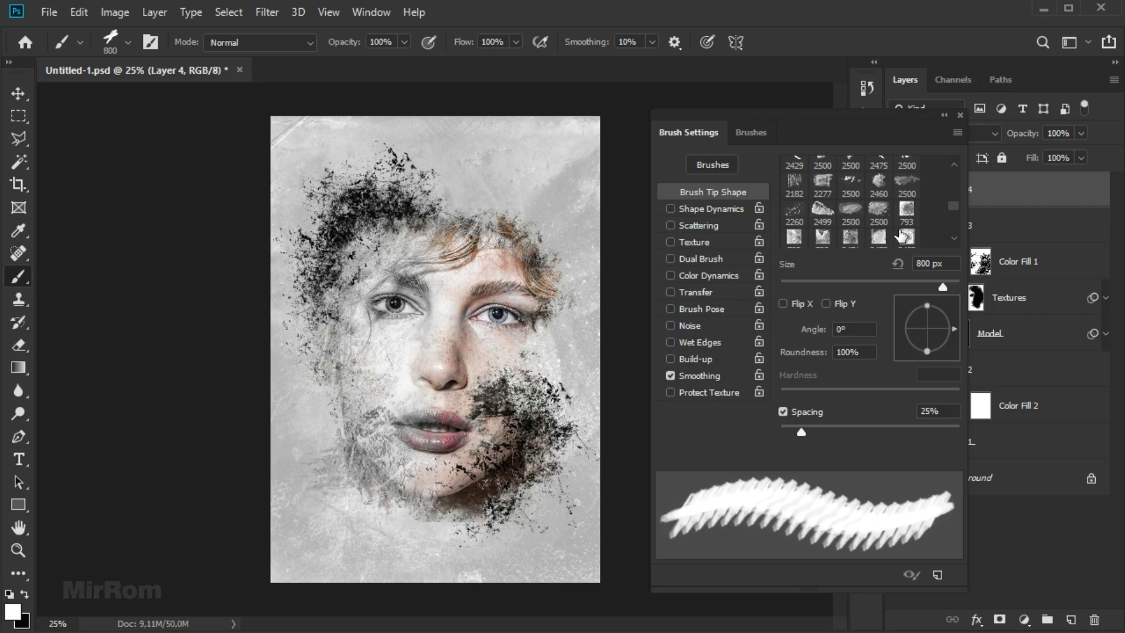
{"action": "scroll", "coordinate": [902, 235], "scroll_direction": "down", "scroll_amount": 1}
{"action": "left_click", "coordinate": [850, 209]}
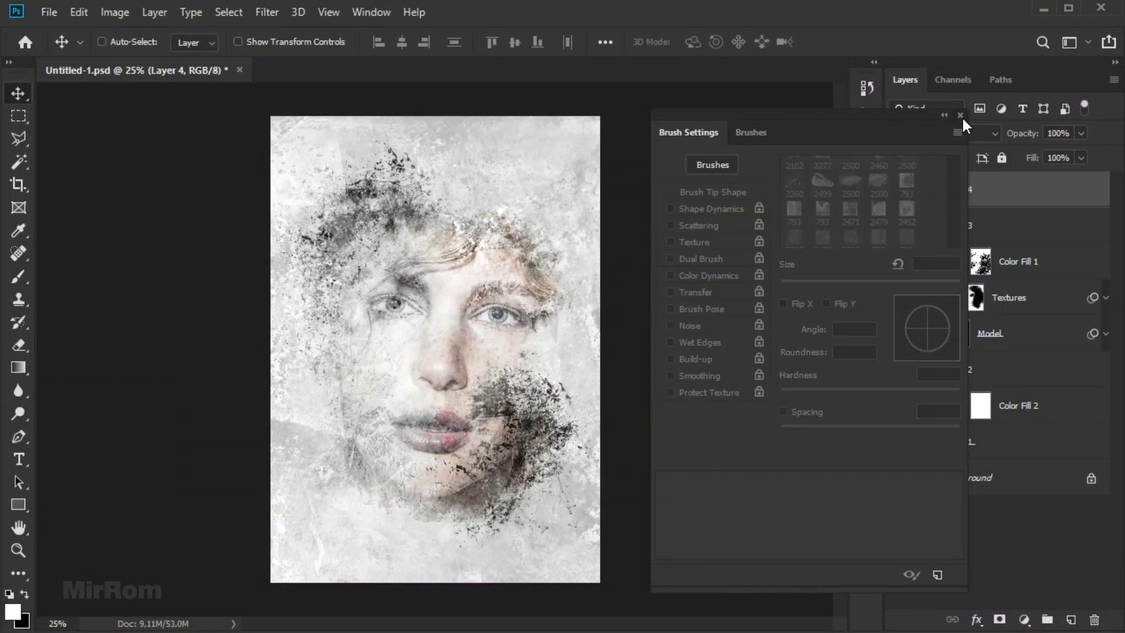
{"action": "left_click", "coordinate": [942, 135]}
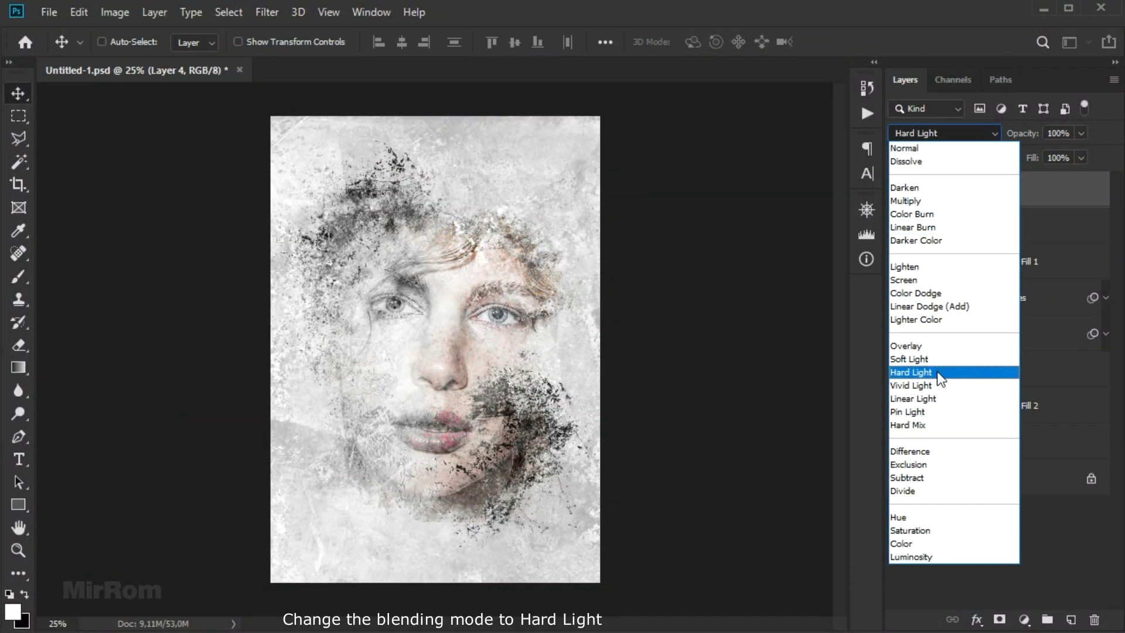
Set Layer 4 to Hard Light at 55% opacity and give it a white layer mask.
{"action": "left_click", "coordinate": [941, 372]}
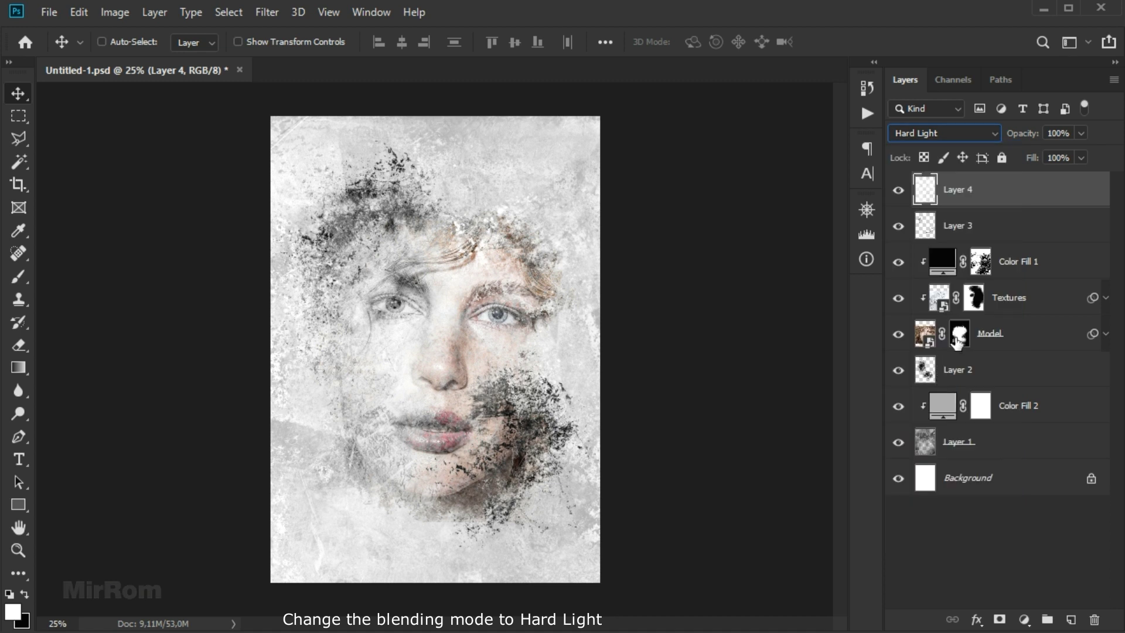
{"action": "left_click", "coordinate": [1081, 133]}
{"action": "left_click_drag", "start_coordinate": [1087, 152], "coordinate": [1046, 155]}
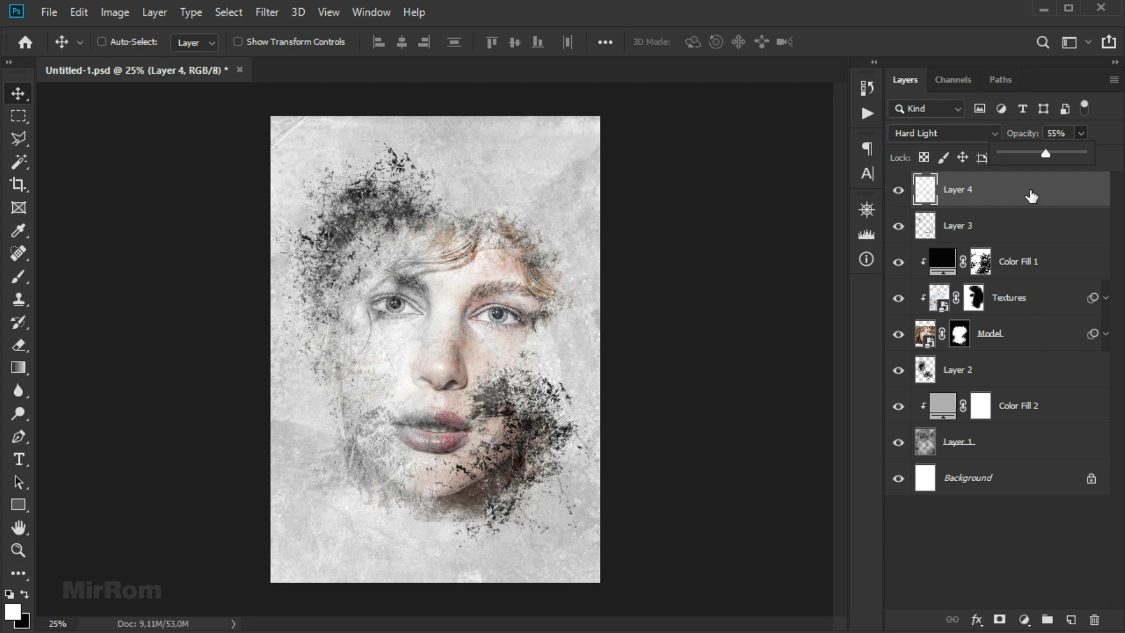
{"action": "left_click", "coordinate": [1032, 199]}
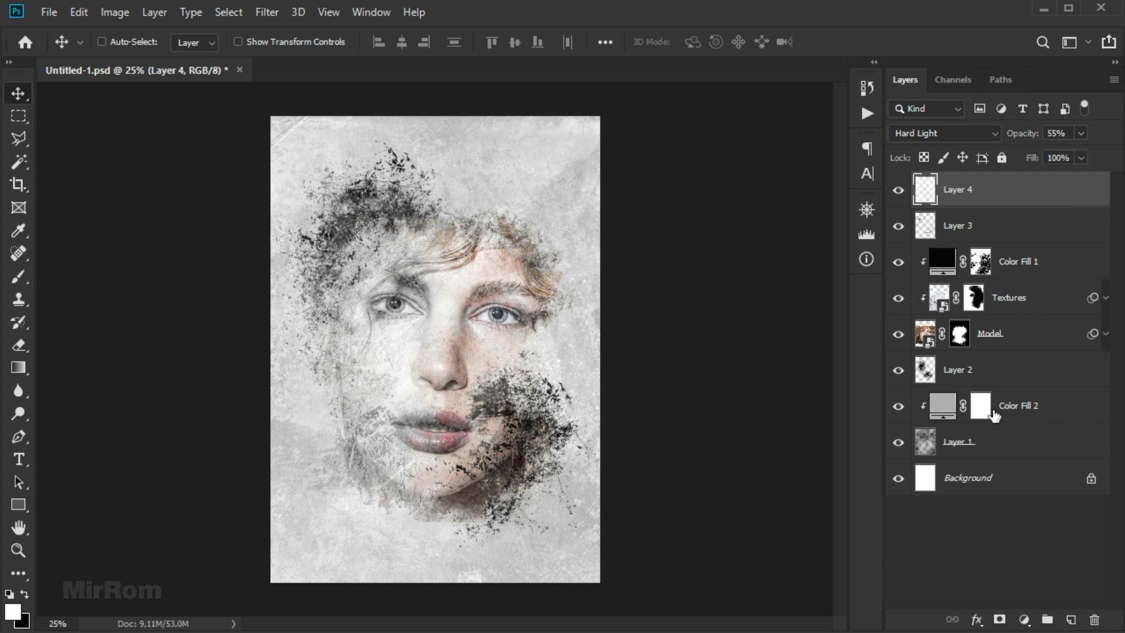
{"action": "left_click", "coordinate": [999, 619]}
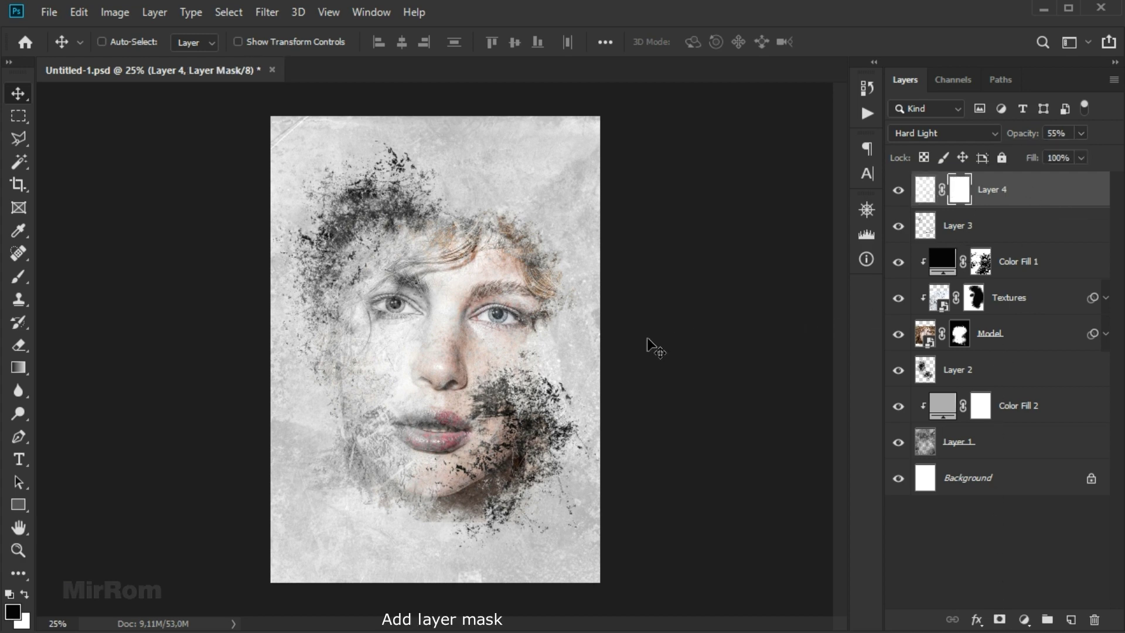
{"action": "key", "text": "b"}
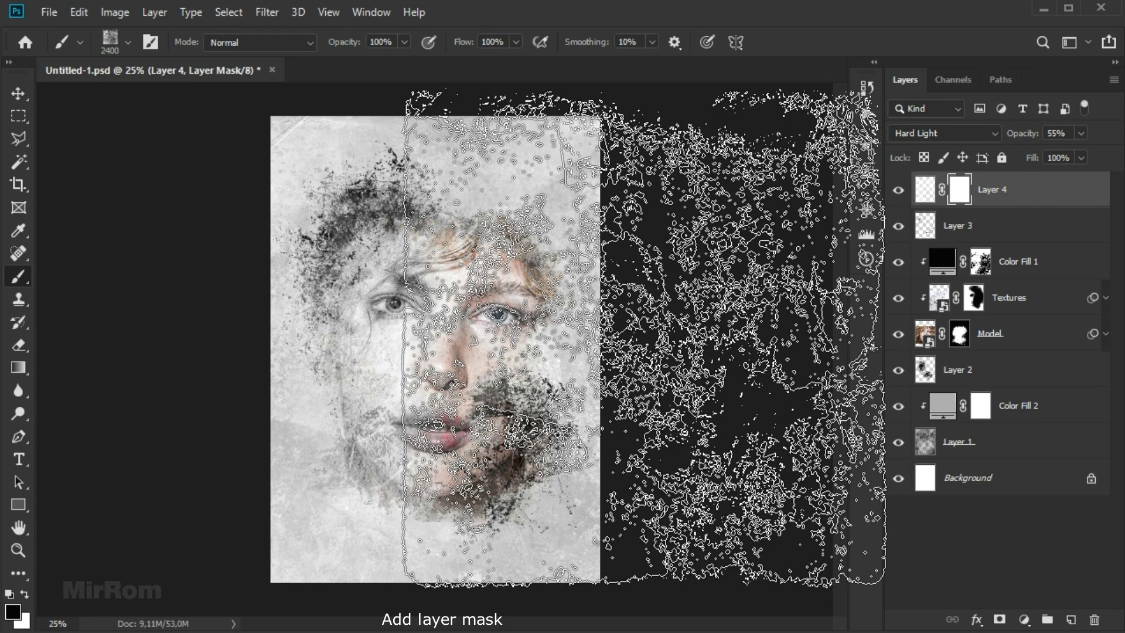
Pick the 800 px grunge tip with 81% spacing and a 37° angle, and enable Shape Dynamics.
{"action": "key", "text": "F5"}
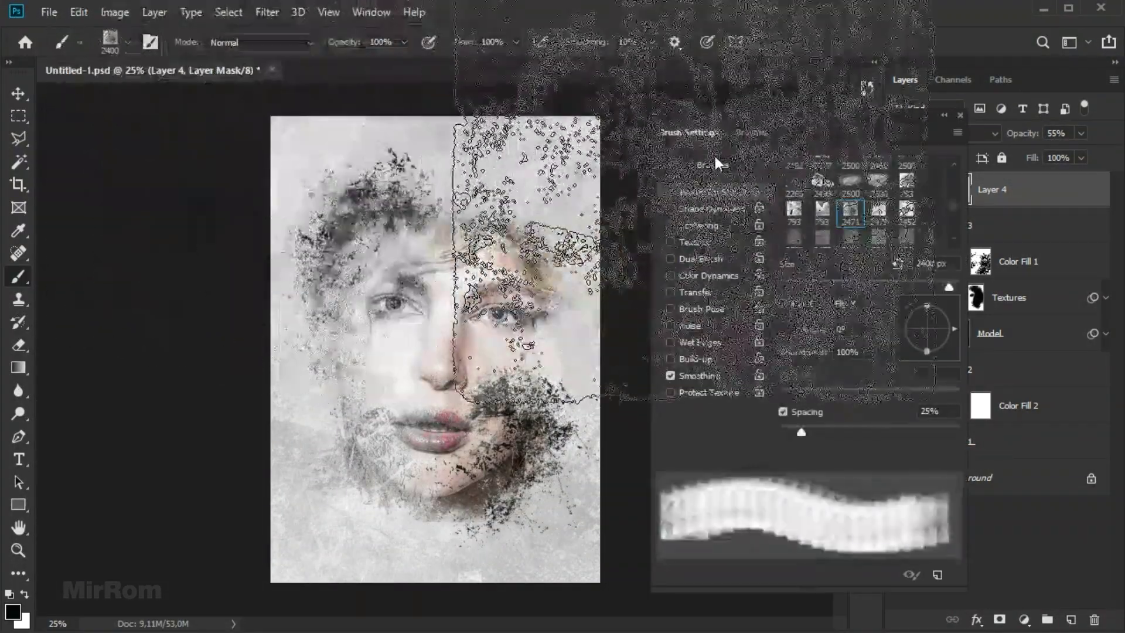
{"action": "scroll", "coordinate": [863, 220], "scroll_direction": "down", "scroll_amount": 1}
{"action": "scroll", "coordinate": [863, 219], "scroll_direction": "down", "scroll_amount": 2}
{"action": "scroll", "coordinate": [863, 219], "scroll_direction": "down", "scroll_amount": 1}
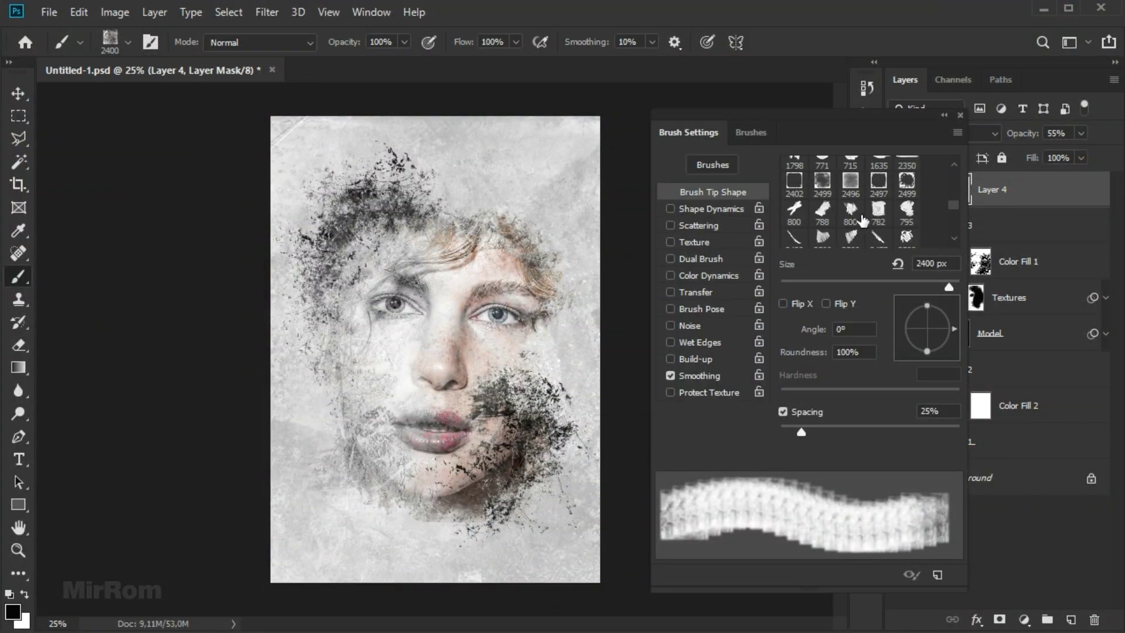
{"action": "left_click", "coordinate": [850, 216]}
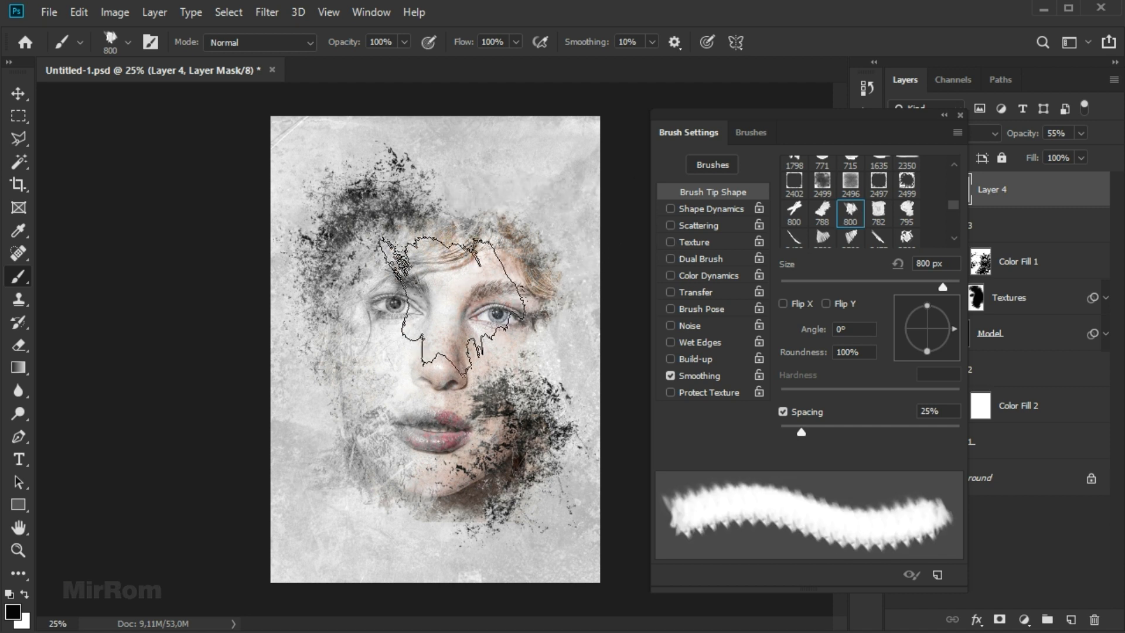
{"action": "left_click_drag", "start_coordinate": [804, 435], "coordinate": [853, 427]}
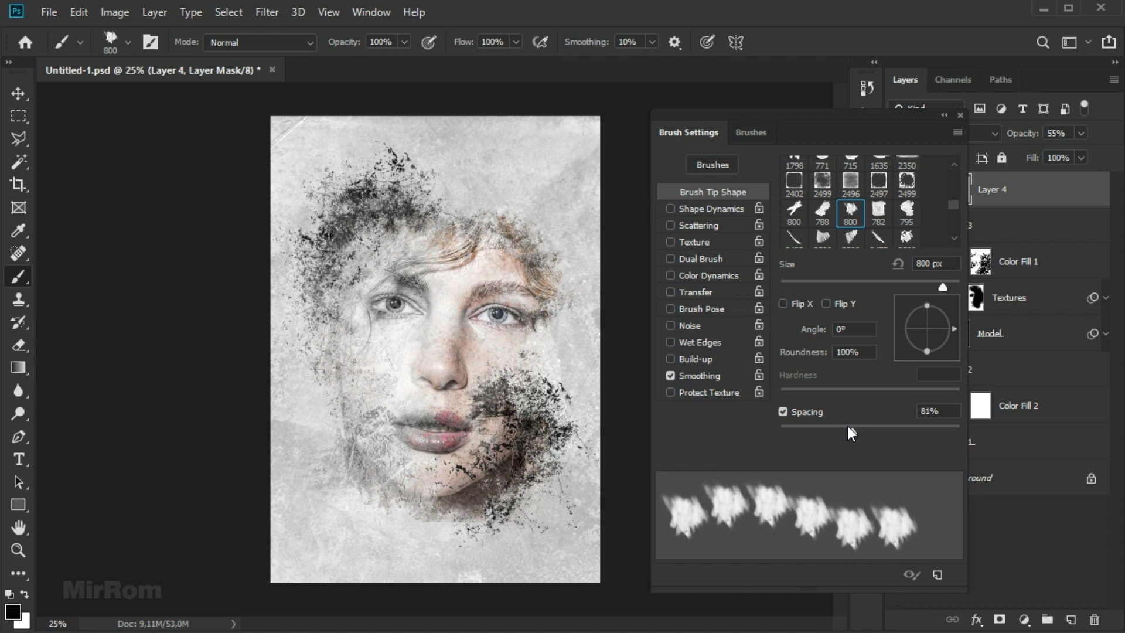
{"action": "left_click_drag", "start_coordinate": [945, 326], "coordinate": [951, 307]}
{"action": "left_click", "coordinate": [873, 333]}
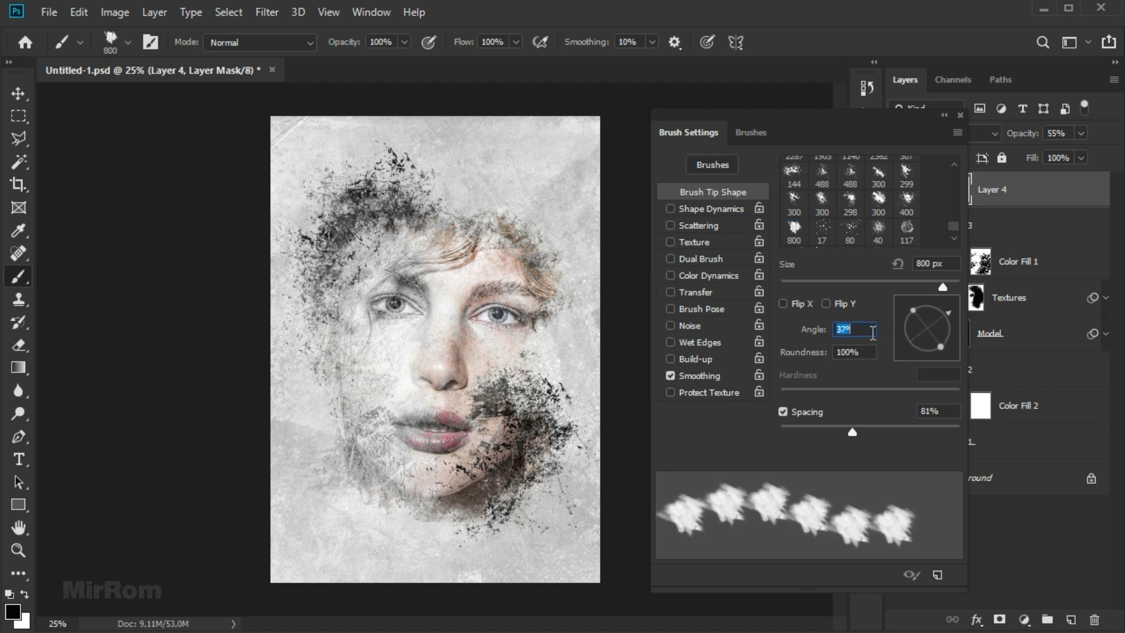
{"action": "type", "text": "37"}
{"action": "key", "text": "Return"}
{"action": "left_click", "coordinate": [716, 209]}
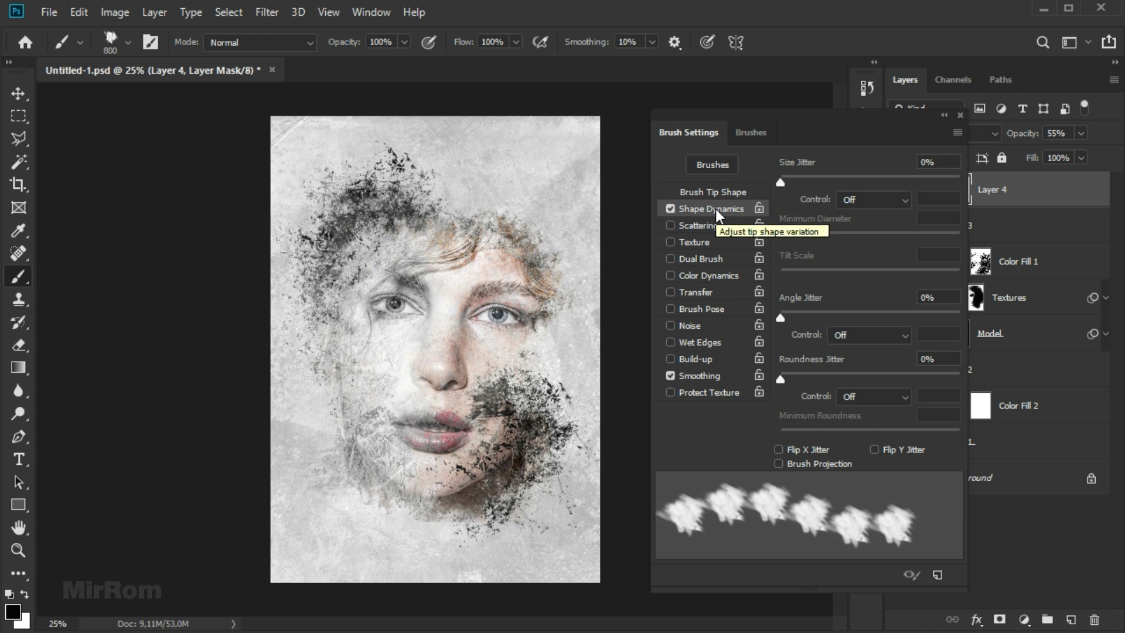
Set Shape Dynamics to 20% size jitter fading over 25 steps and 18% angle jitter.
{"action": "left_click_drag", "start_coordinate": [780, 183], "coordinate": [815, 185]}
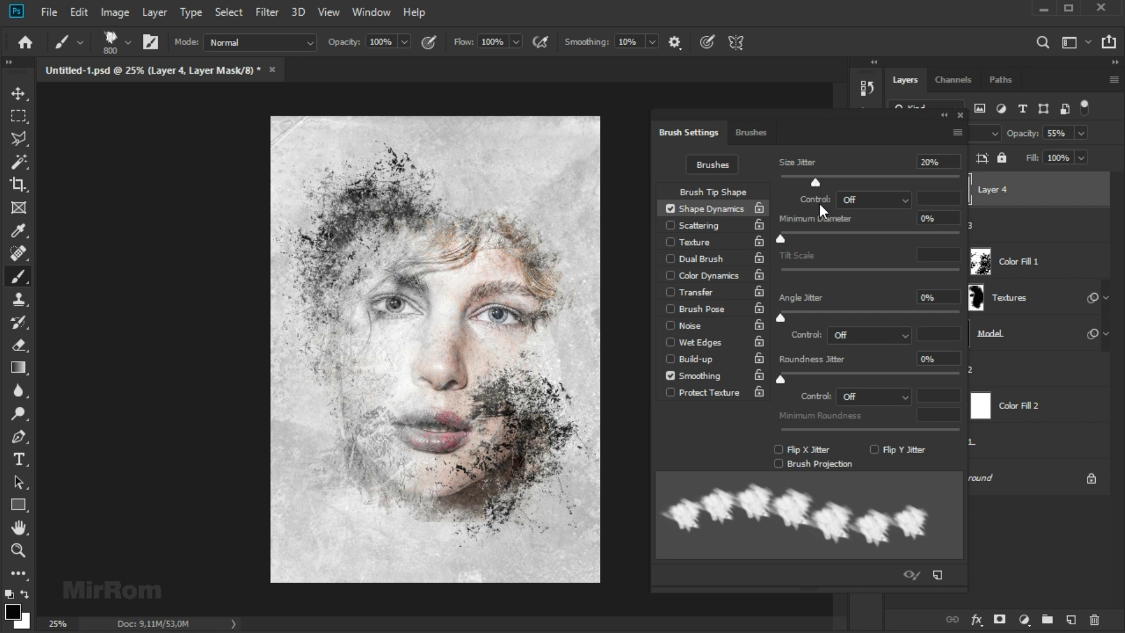
{"action": "left_click", "coordinate": [871, 200]}
{"action": "left_click", "coordinate": [870, 222]}
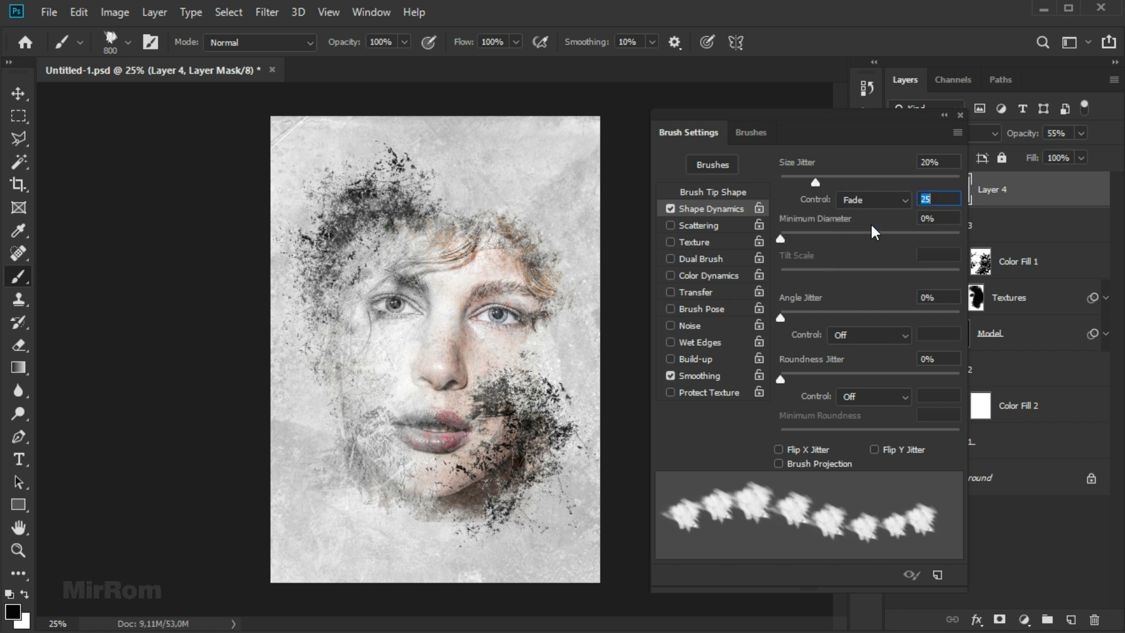
{"action": "left_click_drag", "start_coordinate": [780, 318], "coordinate": [813, 317]}
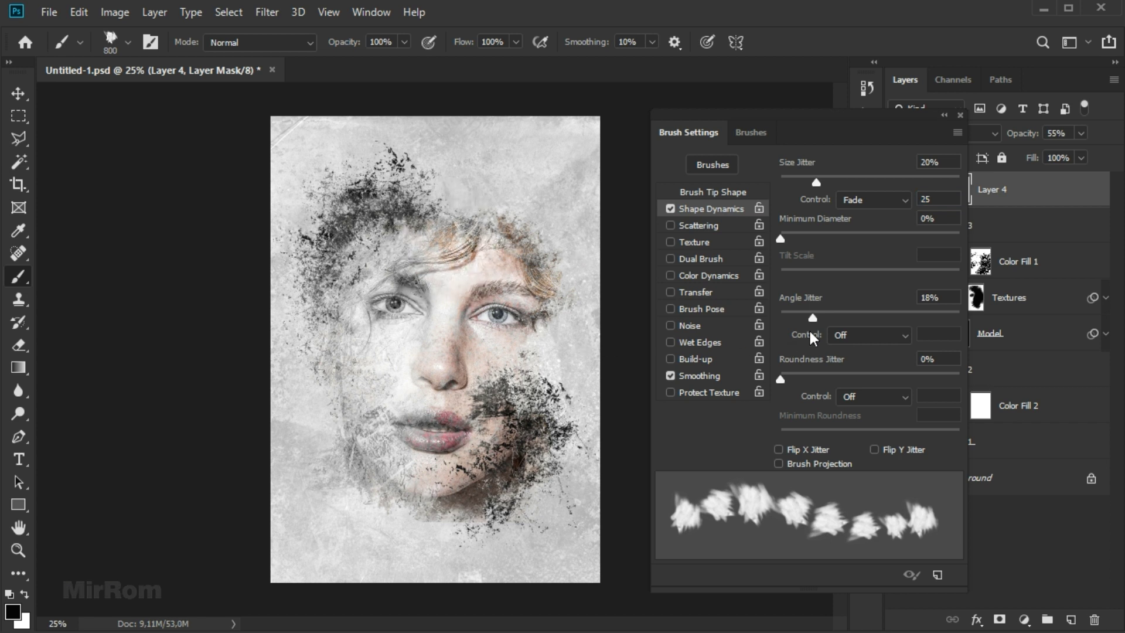
Enable Scattering at 176% on both axes, count 2, 11% count jitter, and shrink the brush to 600 px.
{"action": "left_click", "coordinate": [698, 227]}
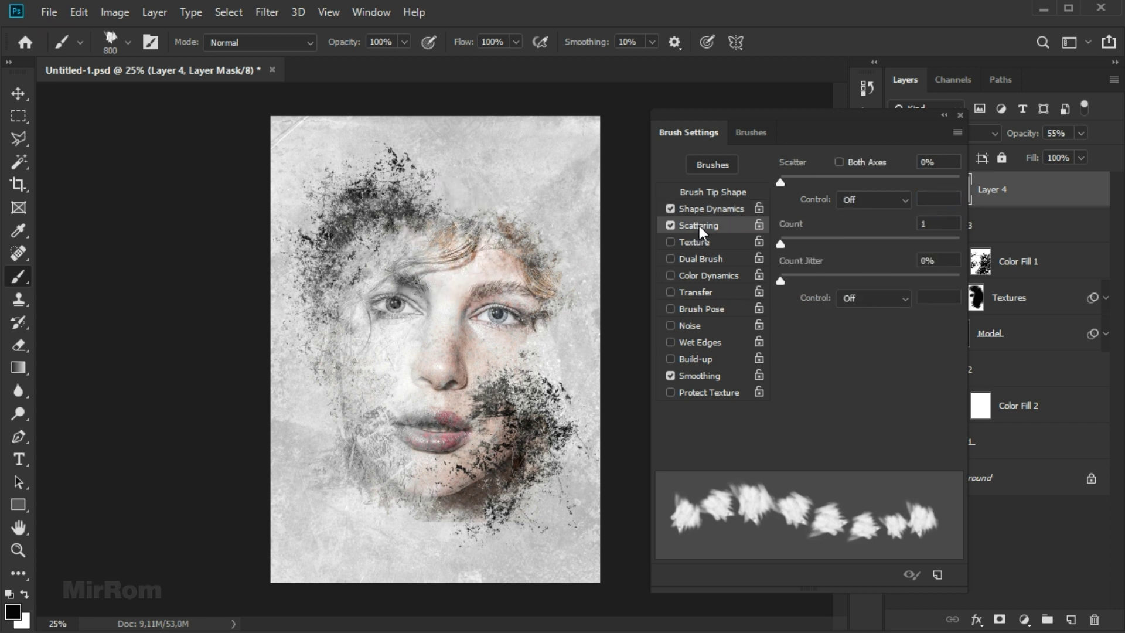
{"action": "left_click_drag", "start_coordinate": [780, 181], "coordinate": [812, 181]}
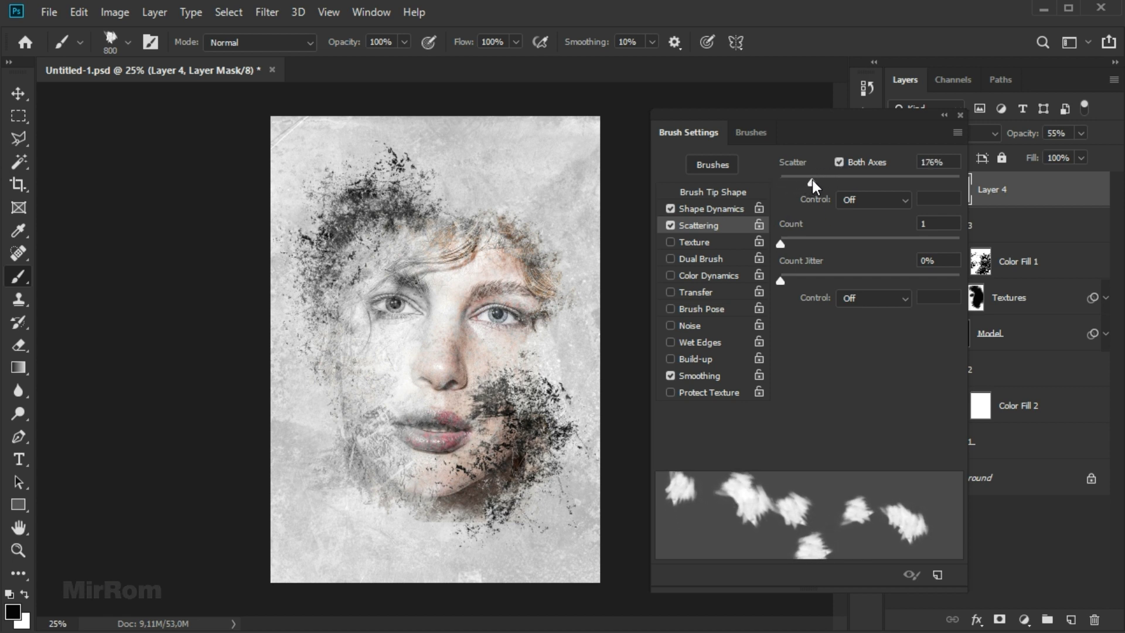
{"action": "left_click_drag", "start_coordinate": [788, 239], "coordinate": [789, 241]}
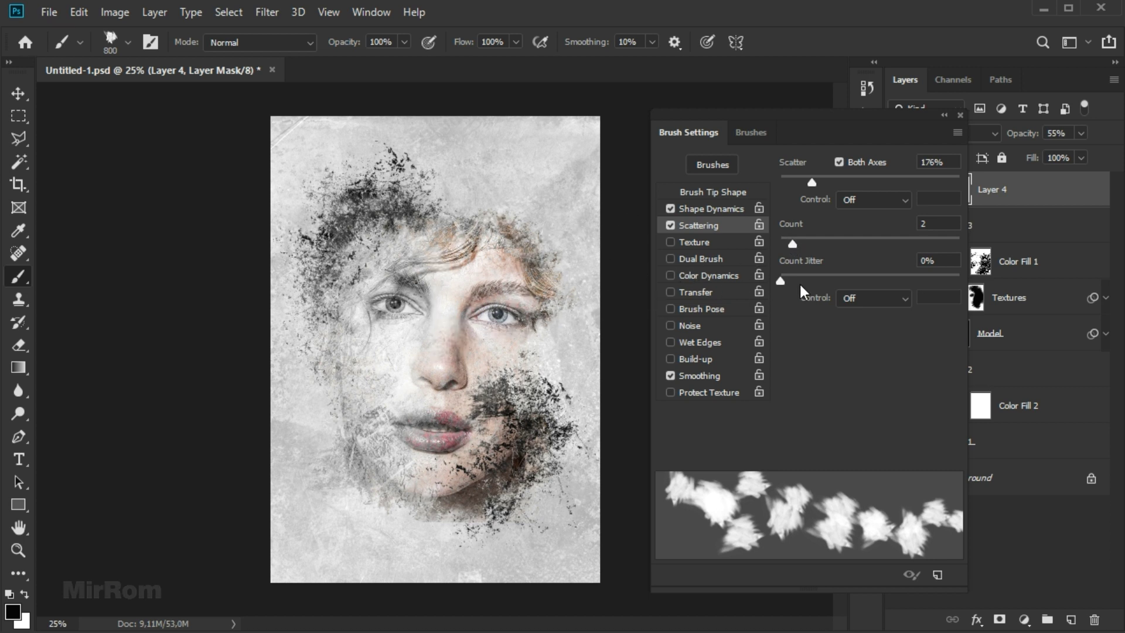
{"action": "left_click_drag", "start_coordinate": [795, 279], "coordinate": [799, 280]}
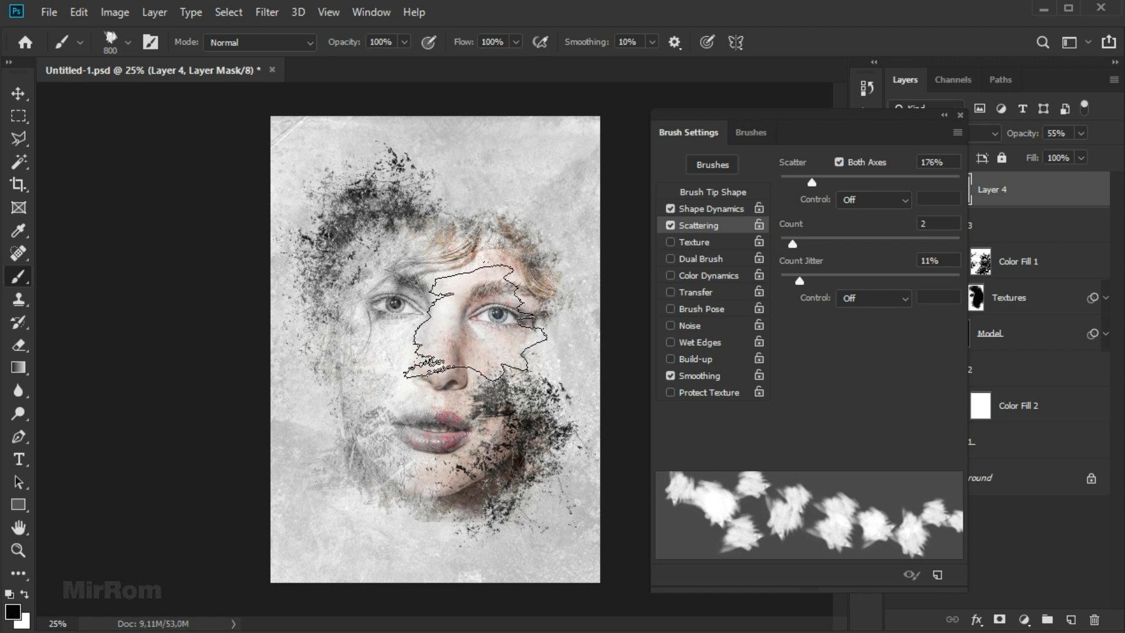
{"action": "key", "text": "bracketleft"}
{"action": "key", "text": "bracketleft"}
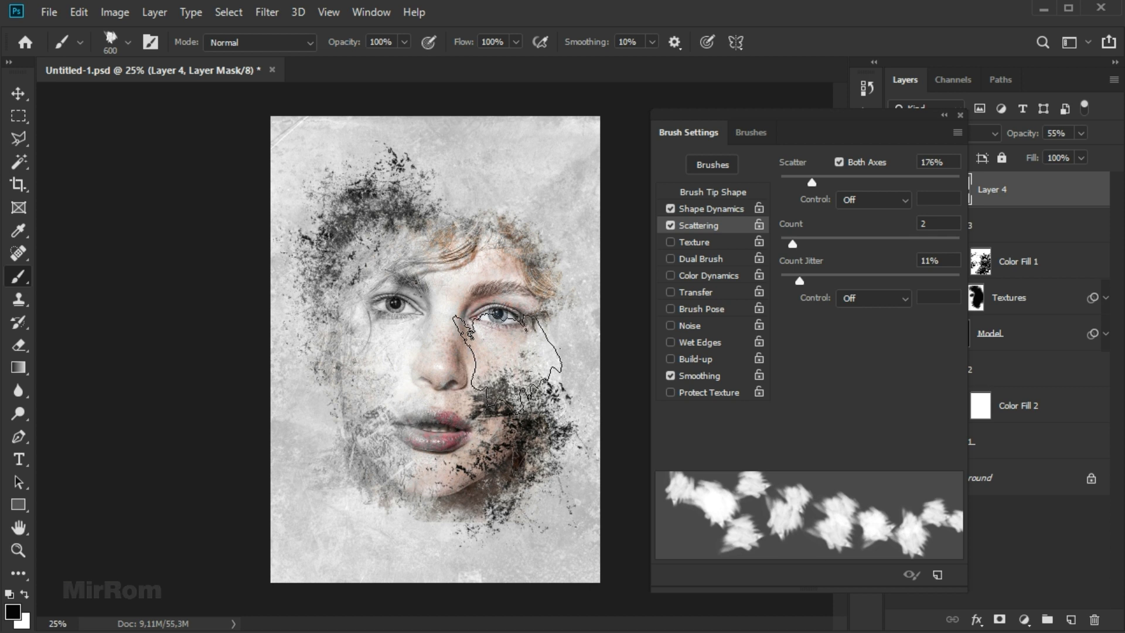
Reduce the brush to 500 px at 84% opacity and add an empty Layer 5 above Layer 4.
{"action": "key", "text": "bracketleft"}
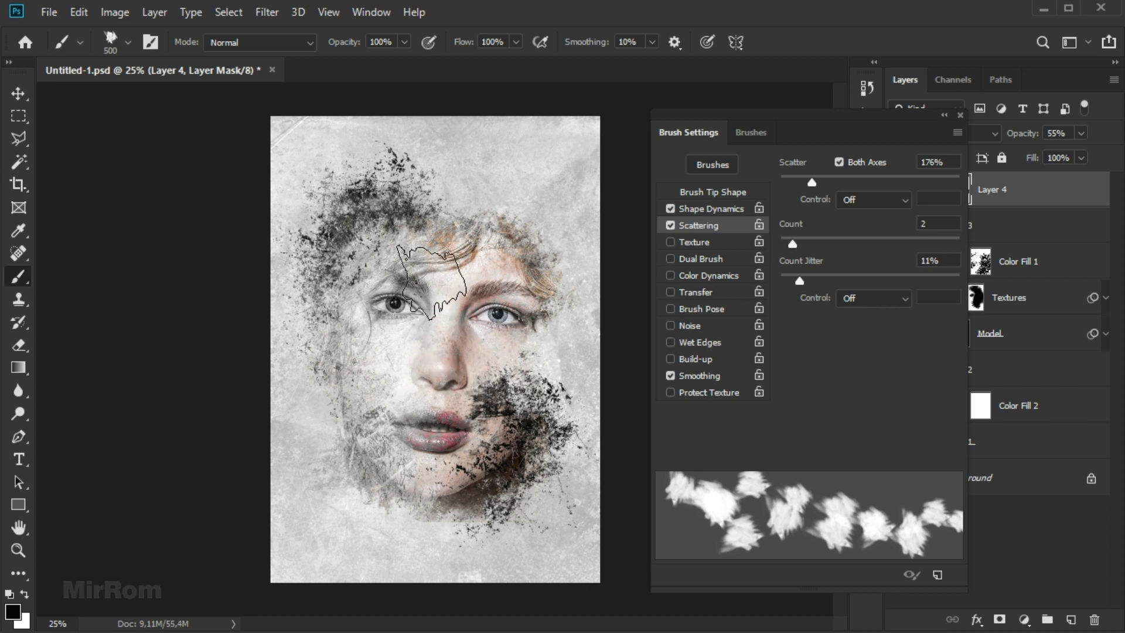
{"action": "left_click_drag", "start_coordinate": [354, 44], "coordinate": [339, 43]}
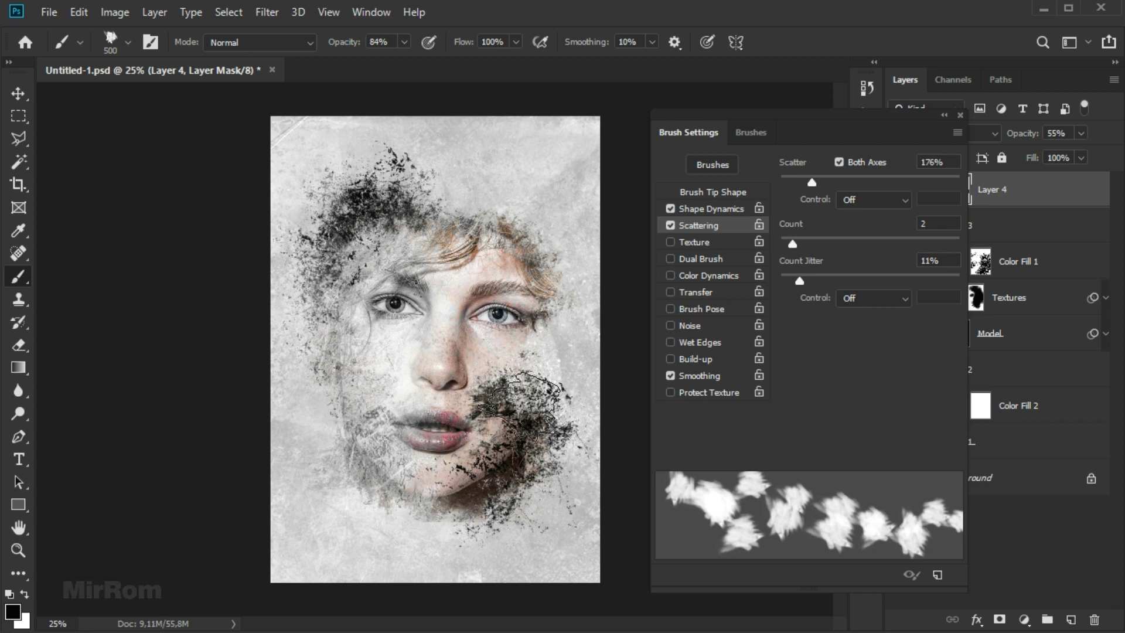
{"action": "left_click", "coordinate": [961, 115]}
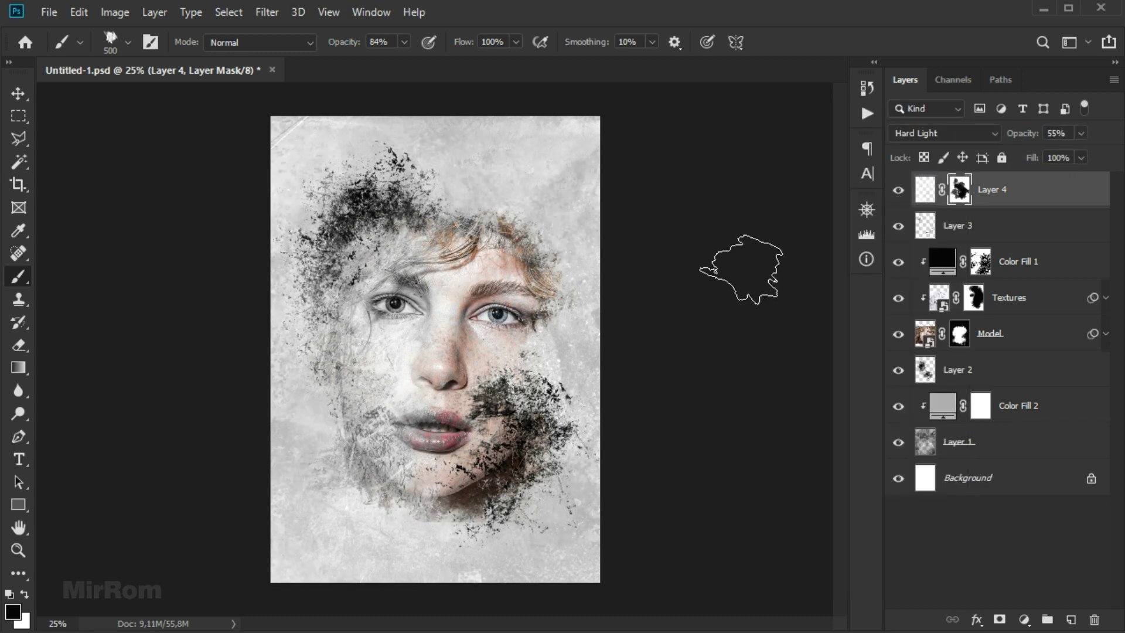
{"action": "key", "text": "v"}
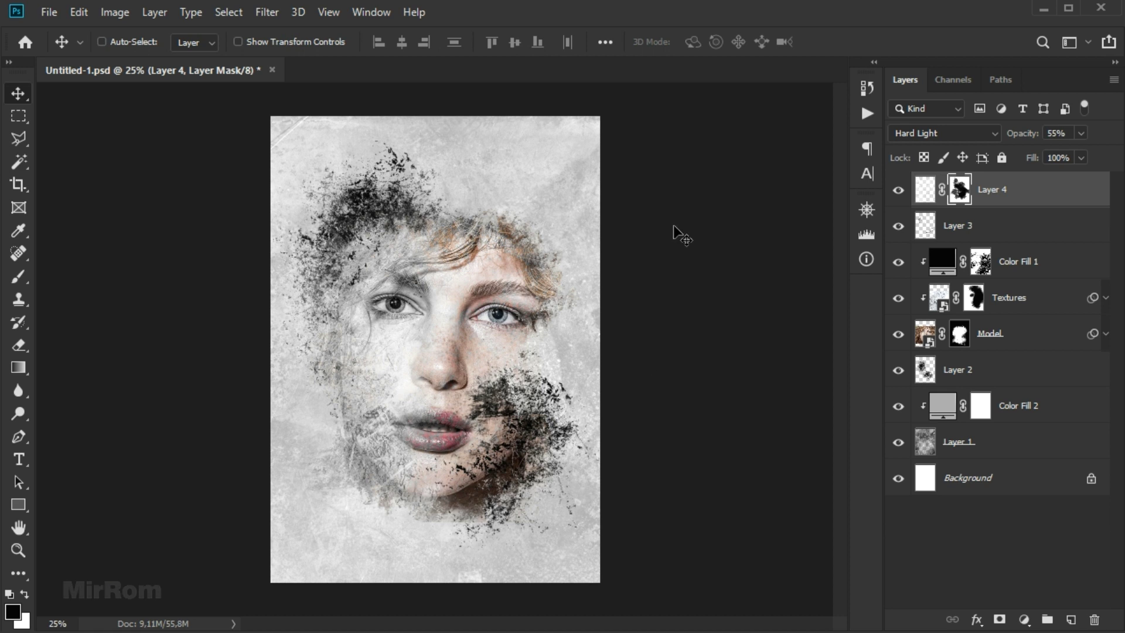
{"action": "left_click", "coordinate": [1071, 619]}
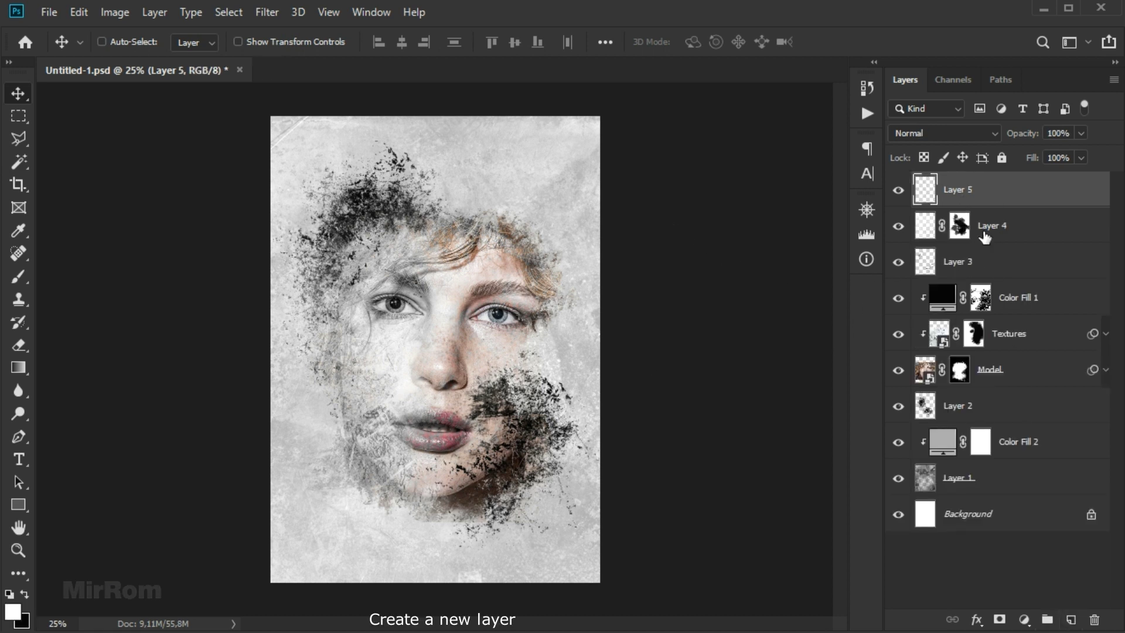
Choose the paint 2 brush preset with its tip tilted to -7°.
{"action": "left_click", "coordinate": [18, 276]}
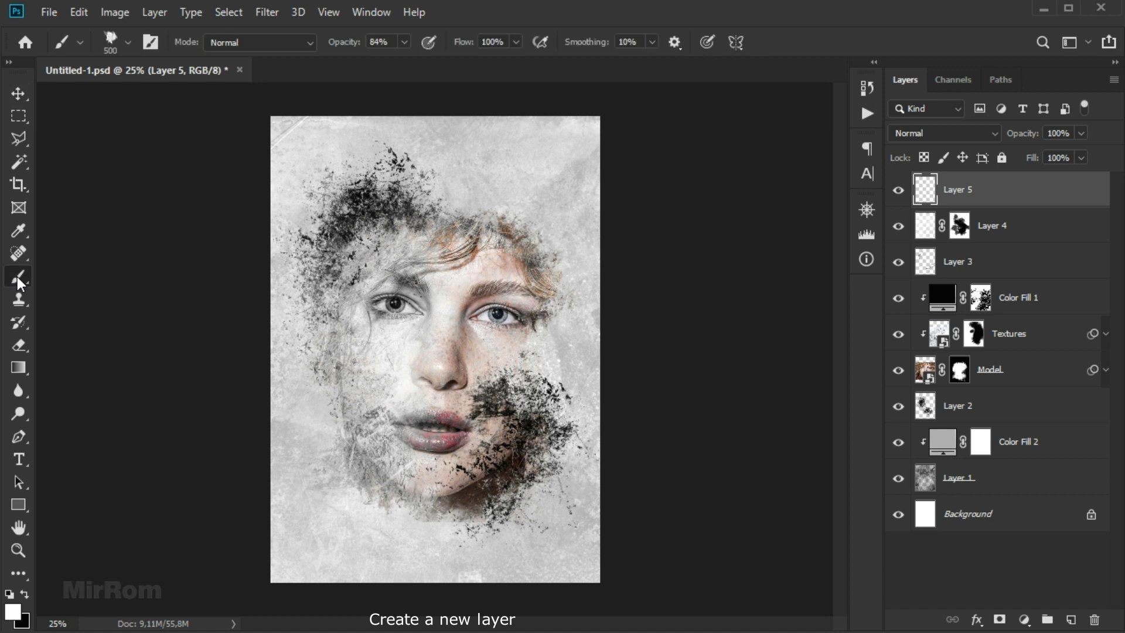
{"action": "left_click", "coordinate": [150, 41]}
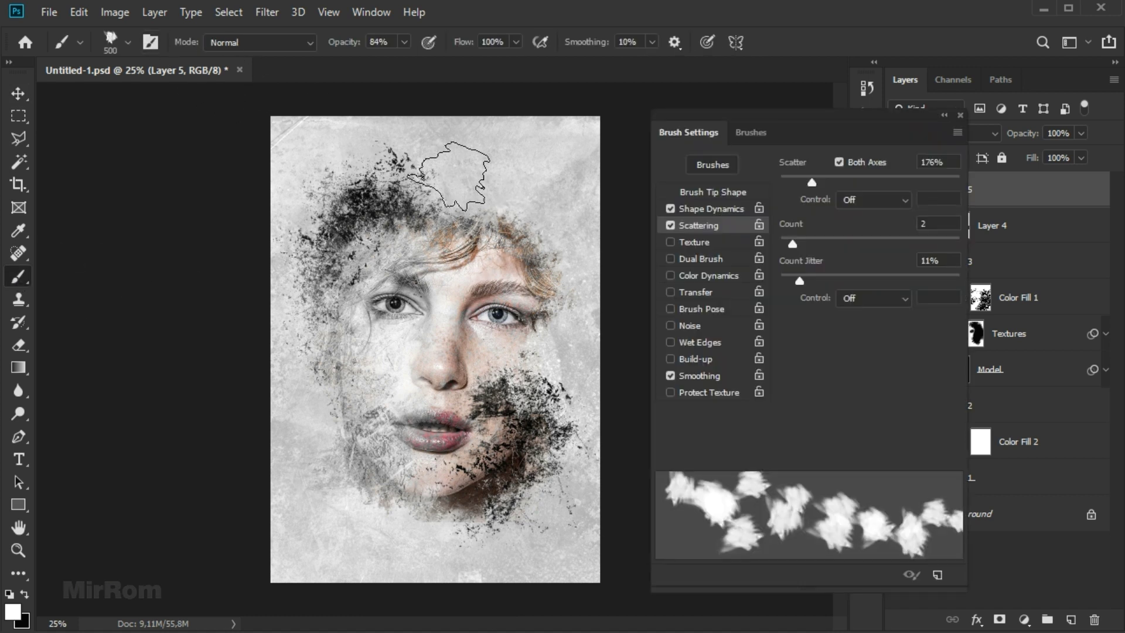
{"action": "left_click", "coordinate": [721, 191]}
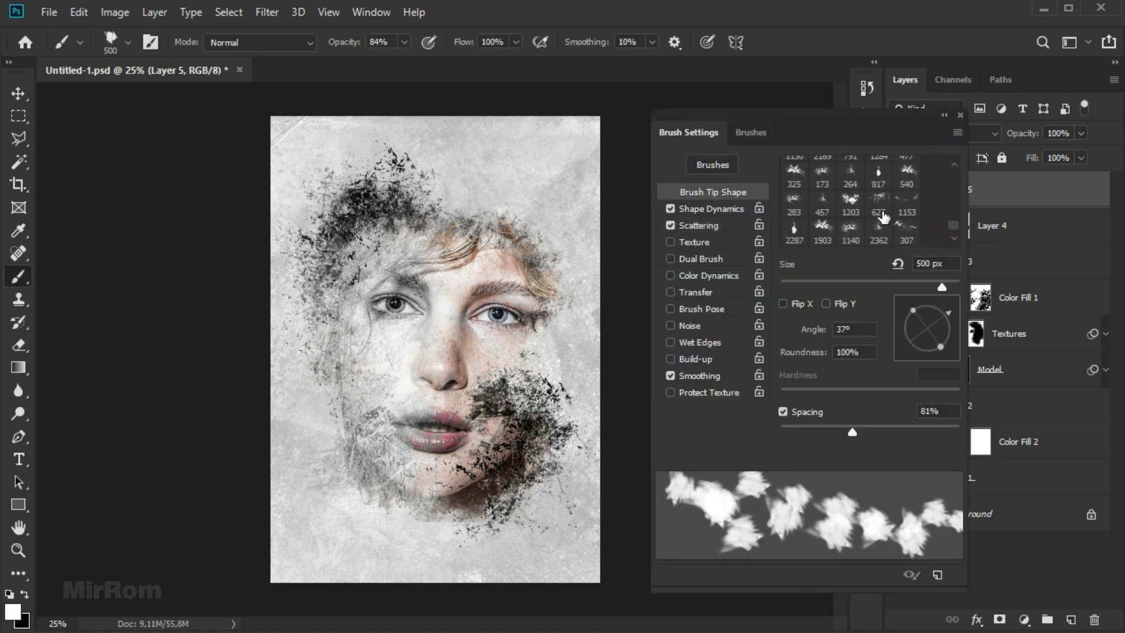
{"action": "left_click", "coordinate": [758, 132]}
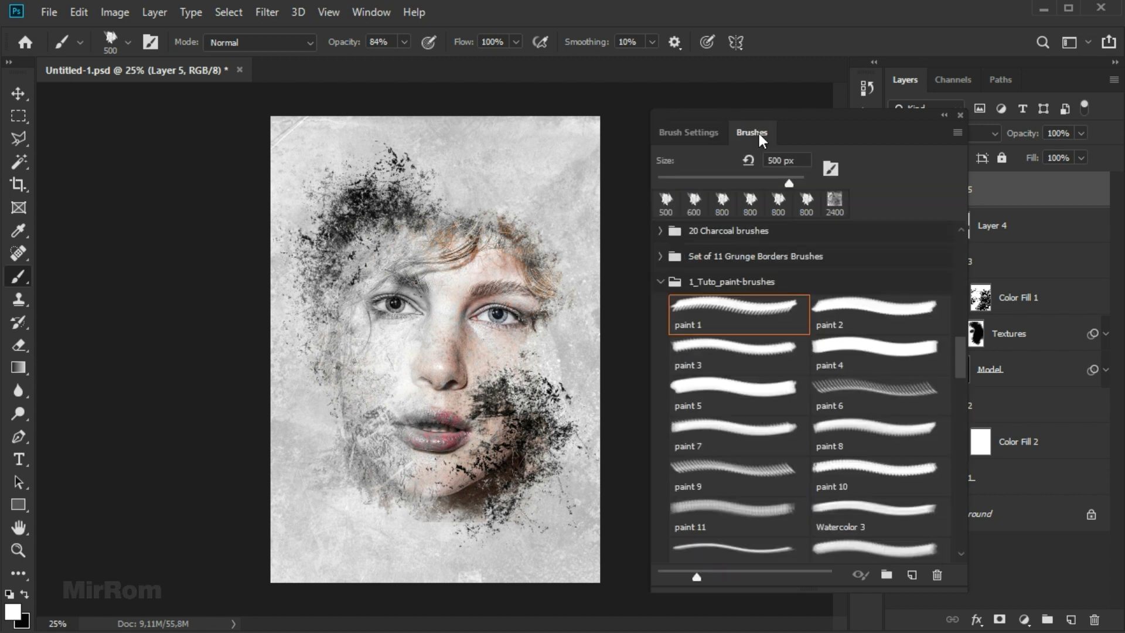
{"action": "left_click", "coordinate": [849, 321]}
{"action": "left_click", "coordinate": [705, 131]}
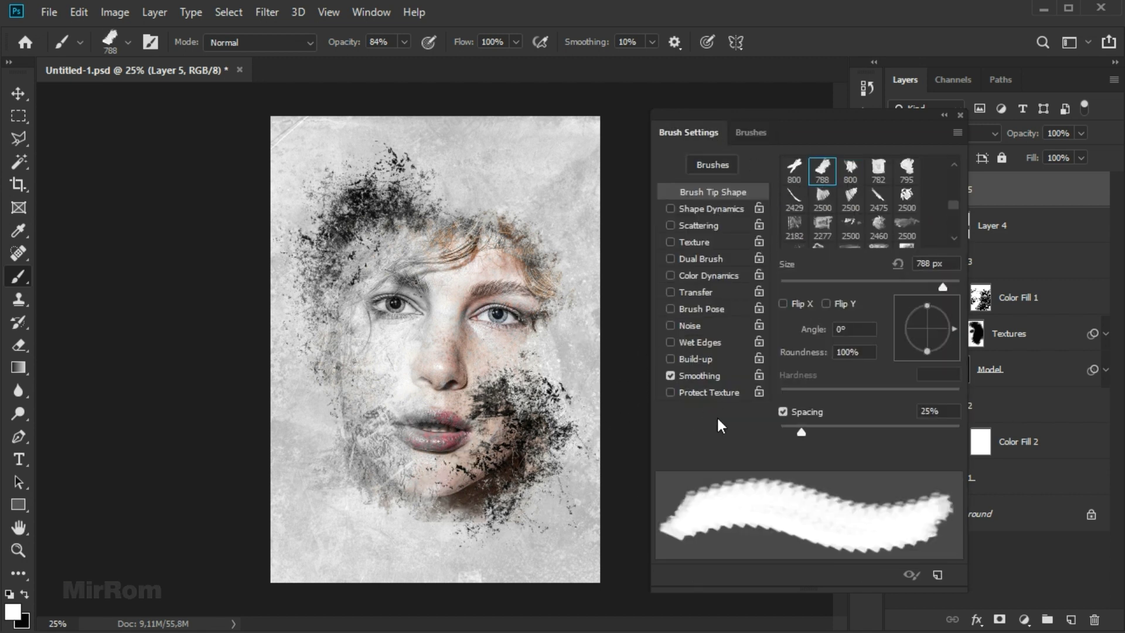
{"action": "left_click_drag", "start_coordinate": [951, 329], "coordinate": [954, 333]}
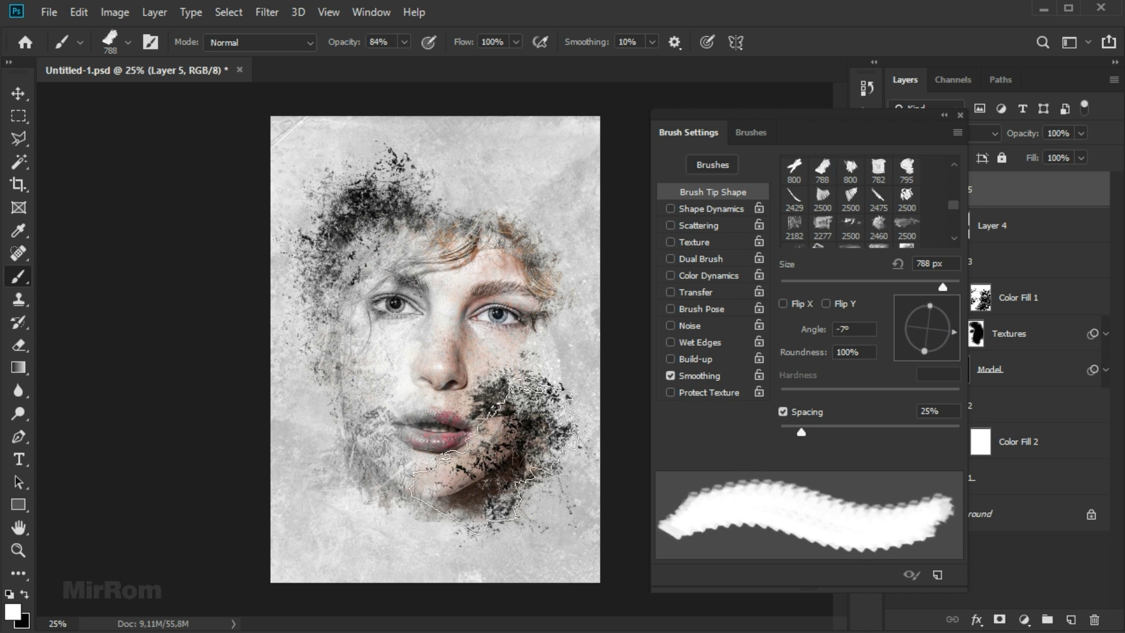
Stamp white paint over the chin splatter with an 800 px brush at 100% opacity.
{"action": "left_click_drag", "start_coordinate": [527, 422], "coordinate": [571, 501]}
{"action": "key", "text": "ctrl+z"}
{"action": "key", "text": "bracketleft"}
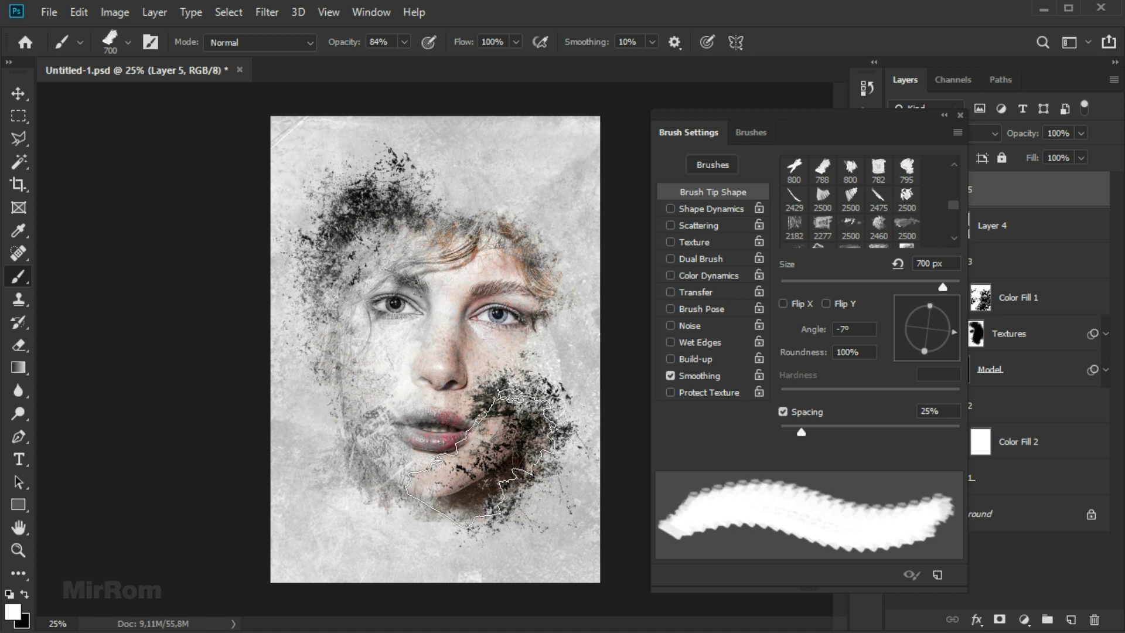
{"action": "left_click", "coordinate": [482, 457]}
{"action": "key", "text": "ctrl+z"}
{"action": "left_click", "coordinate": [405, 44]}
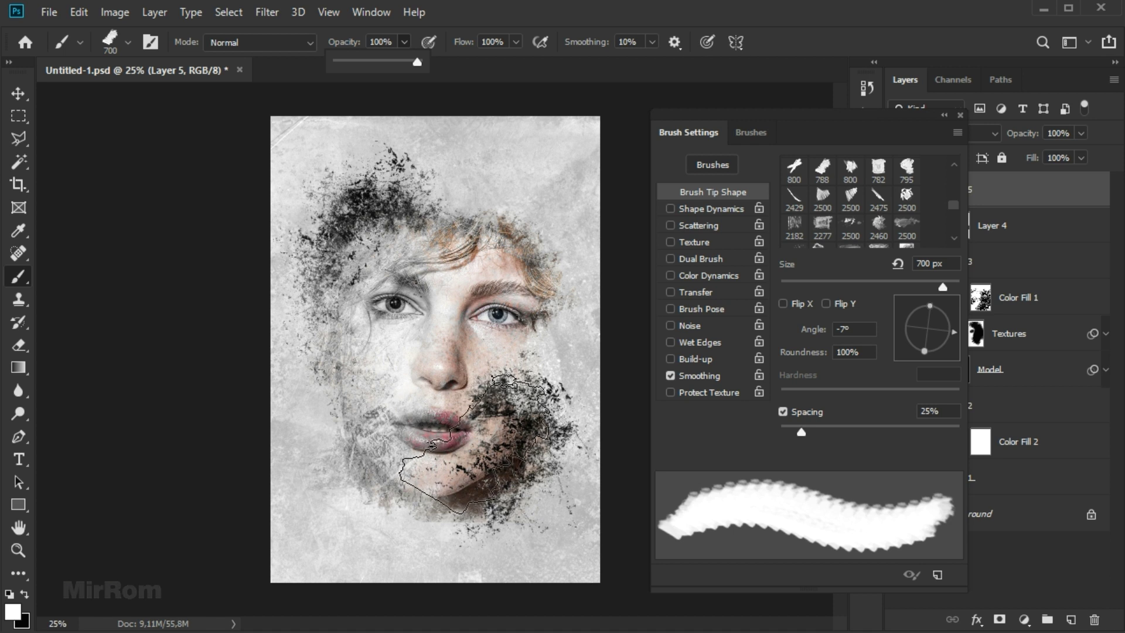
{"action": "left_click", "coordinate": [477, 444]}
{"action": "key", "text": "ctrl+z"}
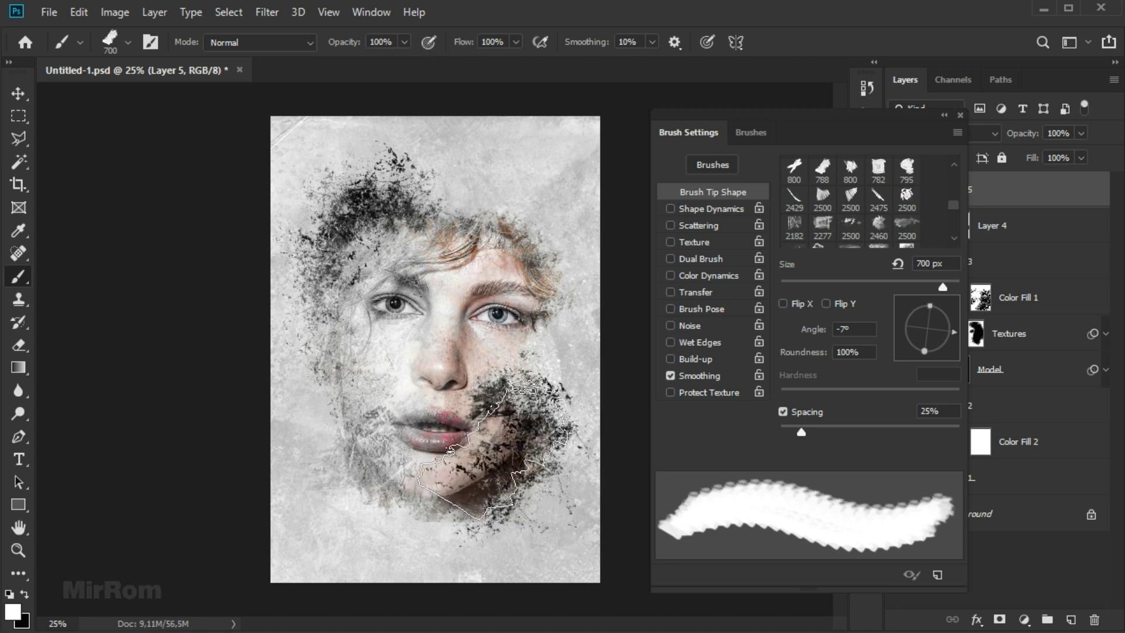
{"action": "key", "text": "bracketright"}
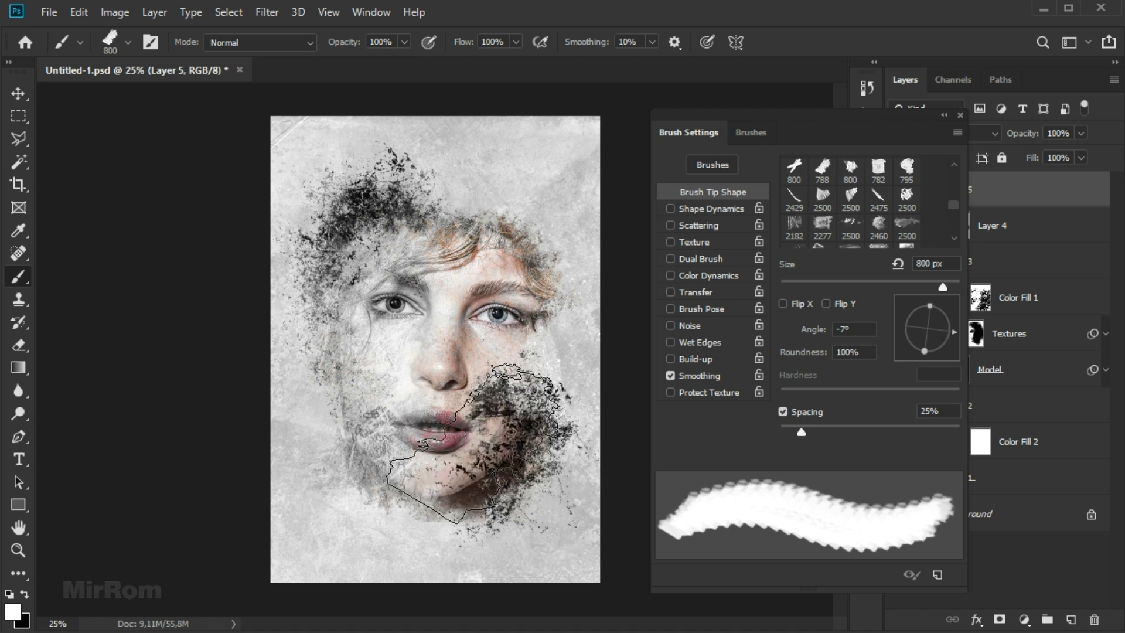
{"action": "left_click", "coordinate": [474, 444]}
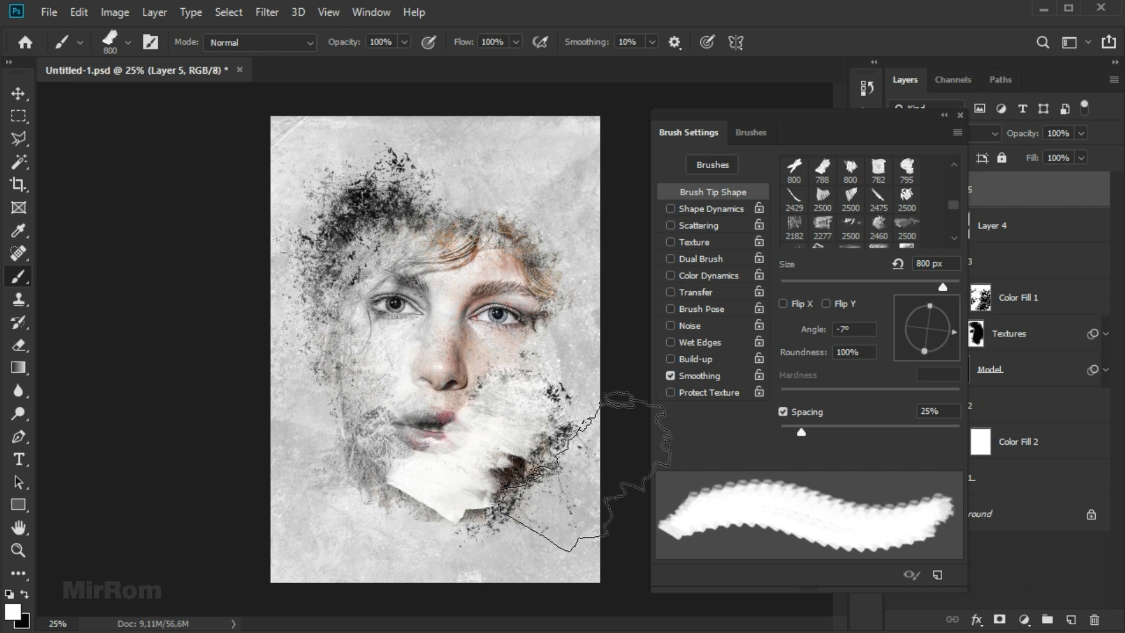
{"action": "key", "text": "v"}
{"action": "left_click", "coordinate": [957, 119]}
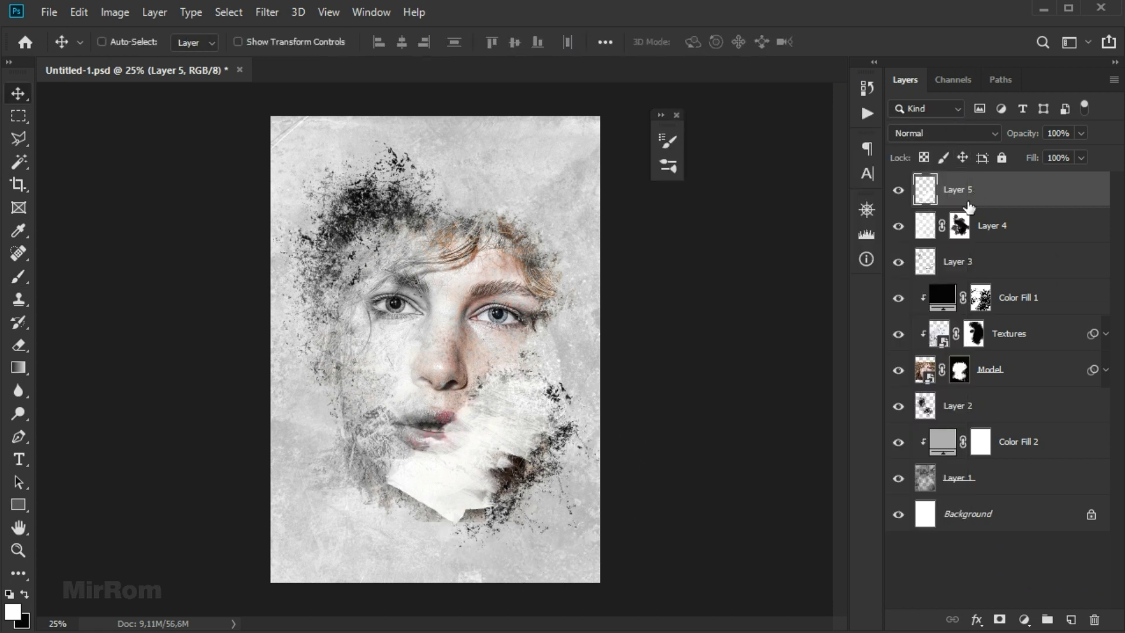
Add a 6c004c purple Color Fill layer clipped to Layer 5.
{"action": "left_click", "coordinate": [1024, 619]}
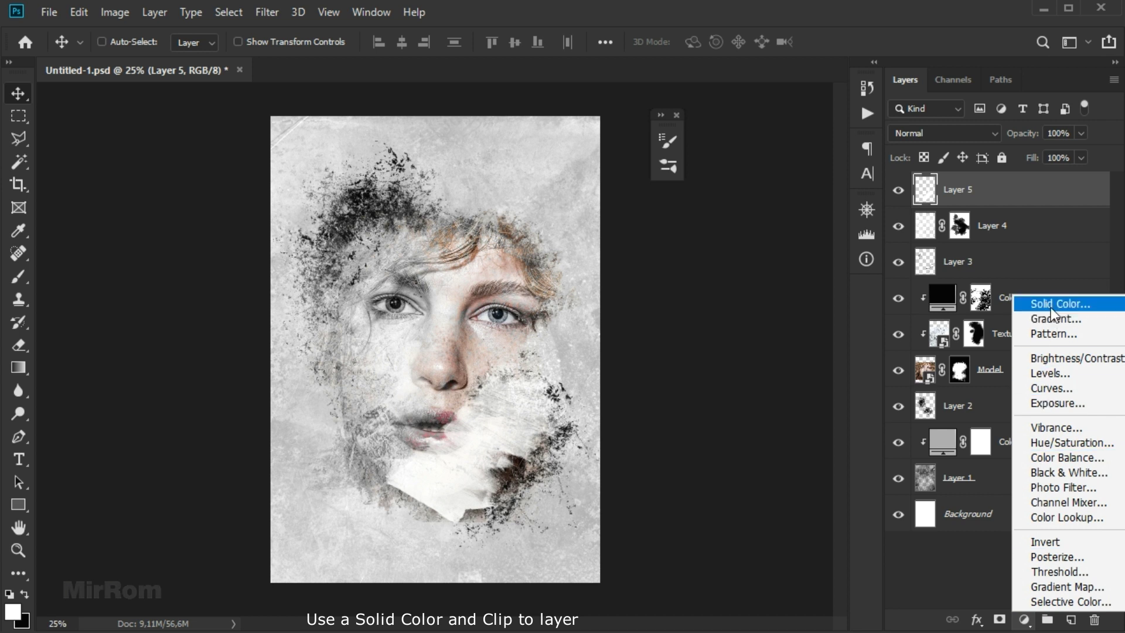
{"action": "left_click", "coordinate": [1035, 304]}
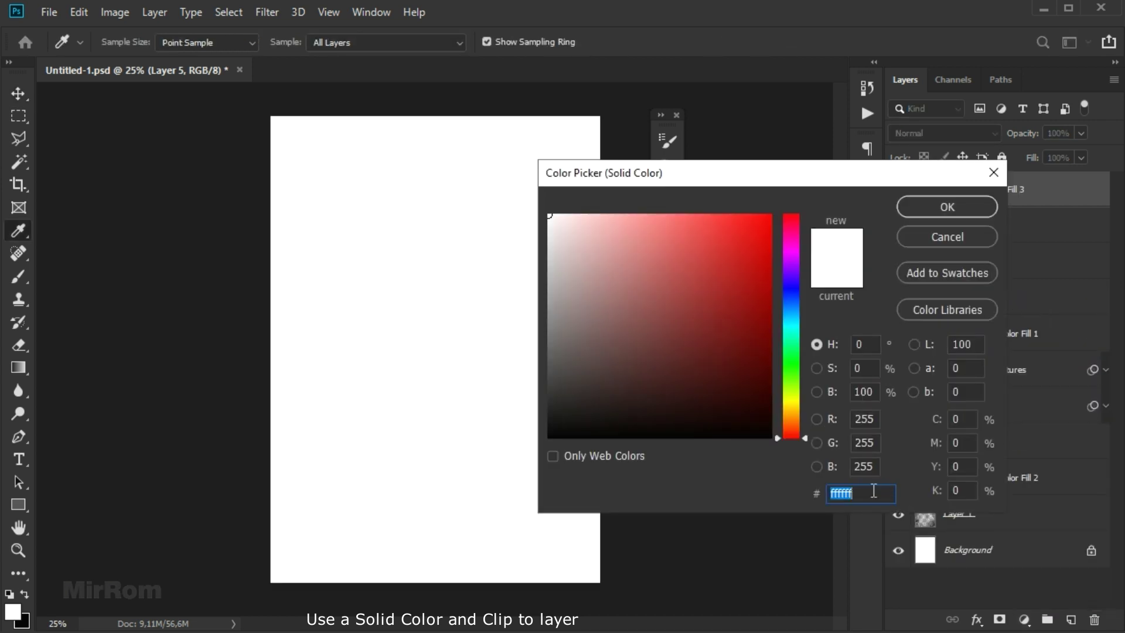
{"action": "type", "text": "6c004c"}
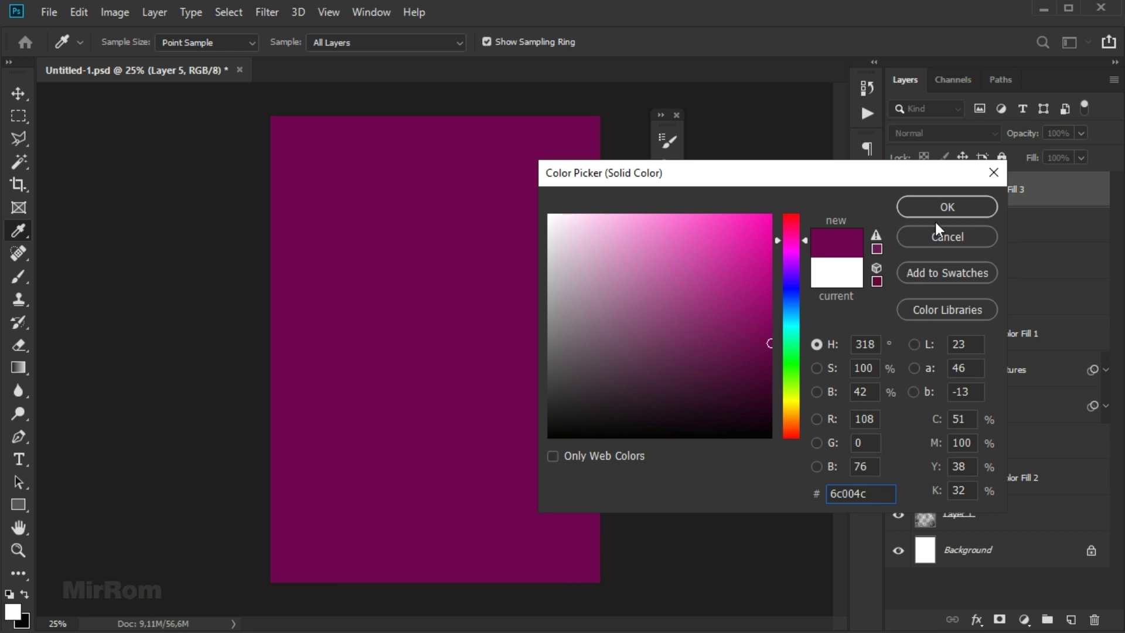
{"action": "left_click", "coordinate": [944, 210]}
{"action": "left_click", "coordinate": [1000, 204], "text": "alt"}
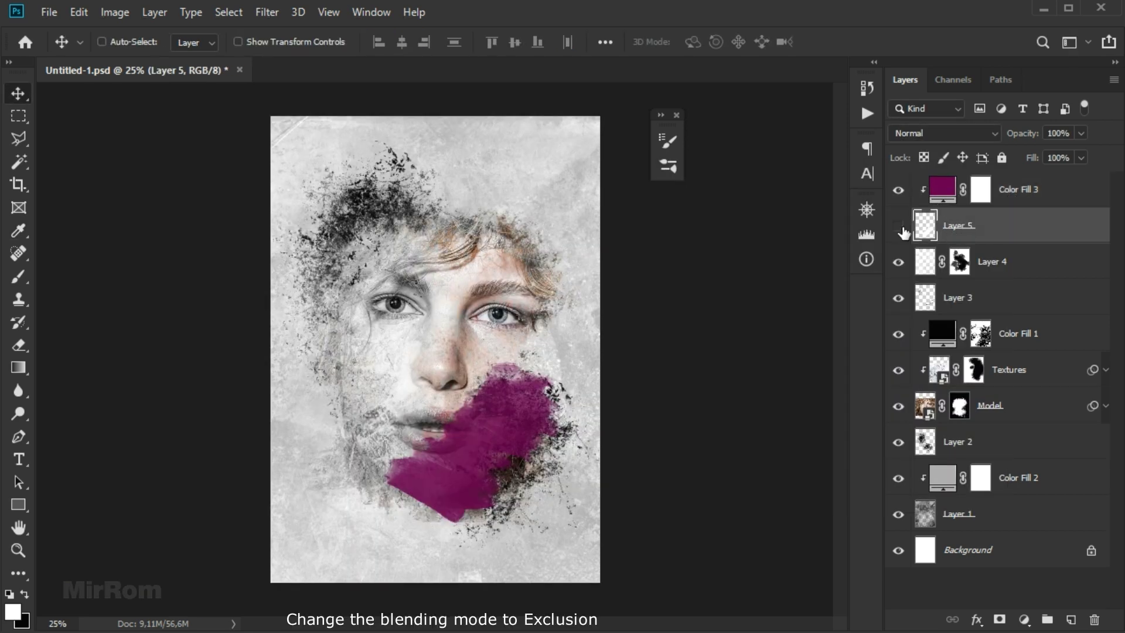
Set Layer 5's blend mode to Exclusion.
{"action": "left_click", "coordinate": [993, 134]}
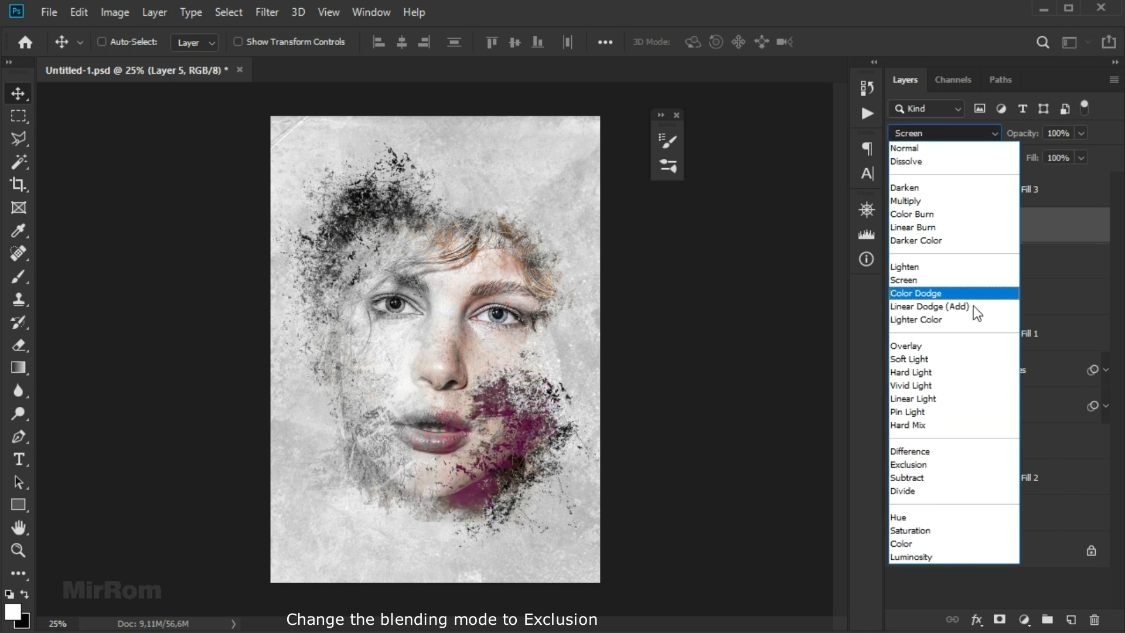
{"action": "left_click", "coordinate": [935, 459]}
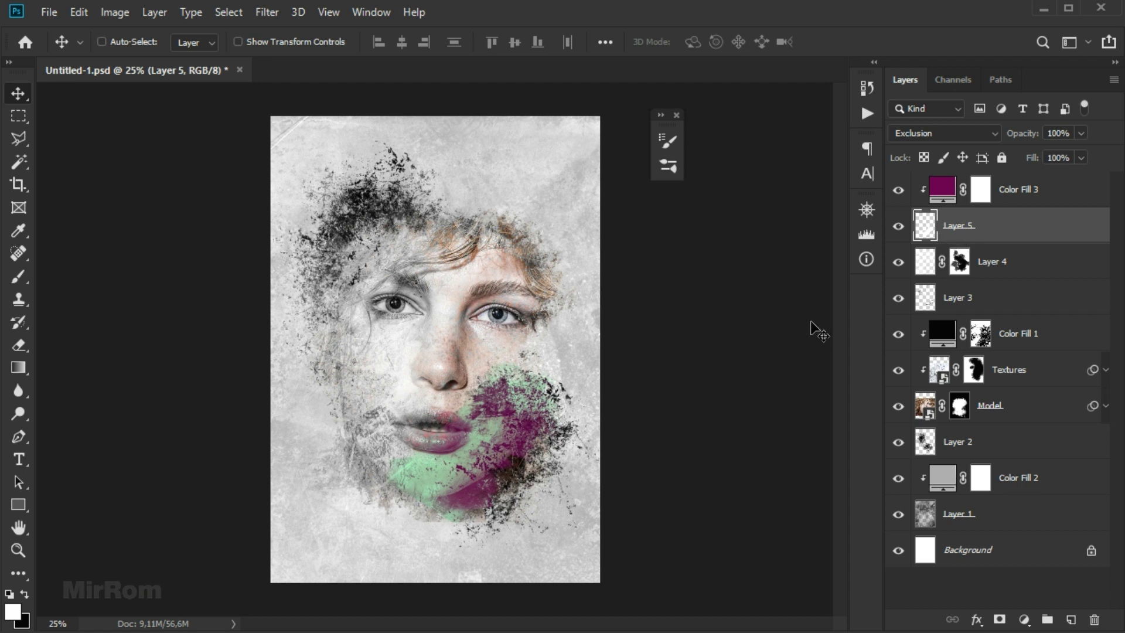
{"action": "key", "text": "b"}
{"action": "left_click", "coordinate": [667, 139]}
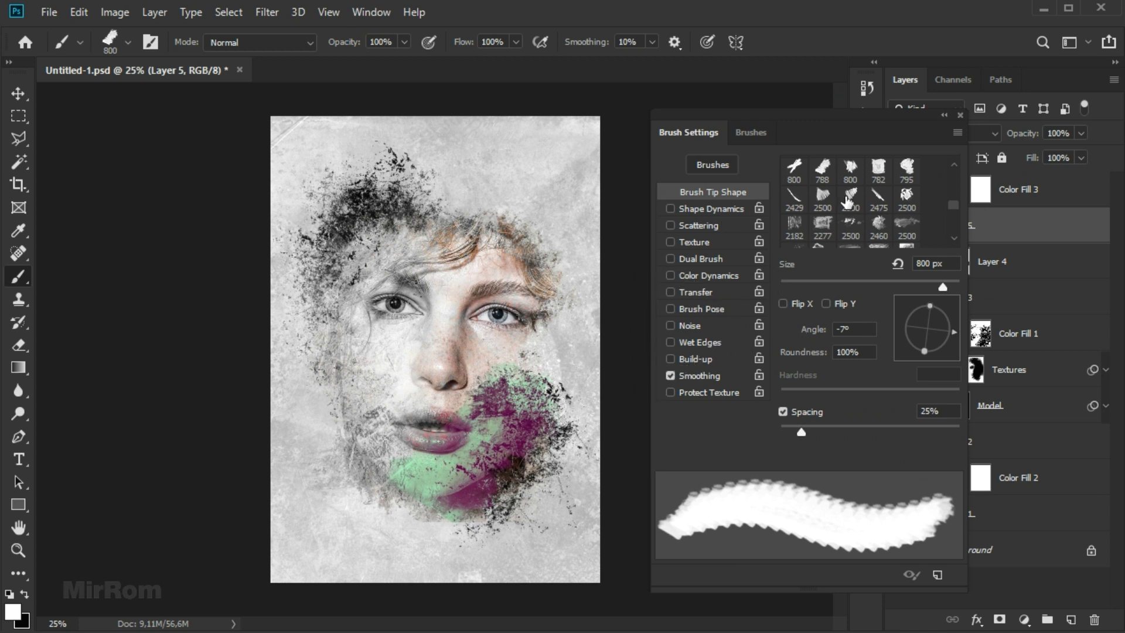
Stamp the 800 px splatter brush at 14° over the forehead and hair on Layer 5, then select Color Fill 3.
{"action": "left_click", "coordinate": [851, 170]}
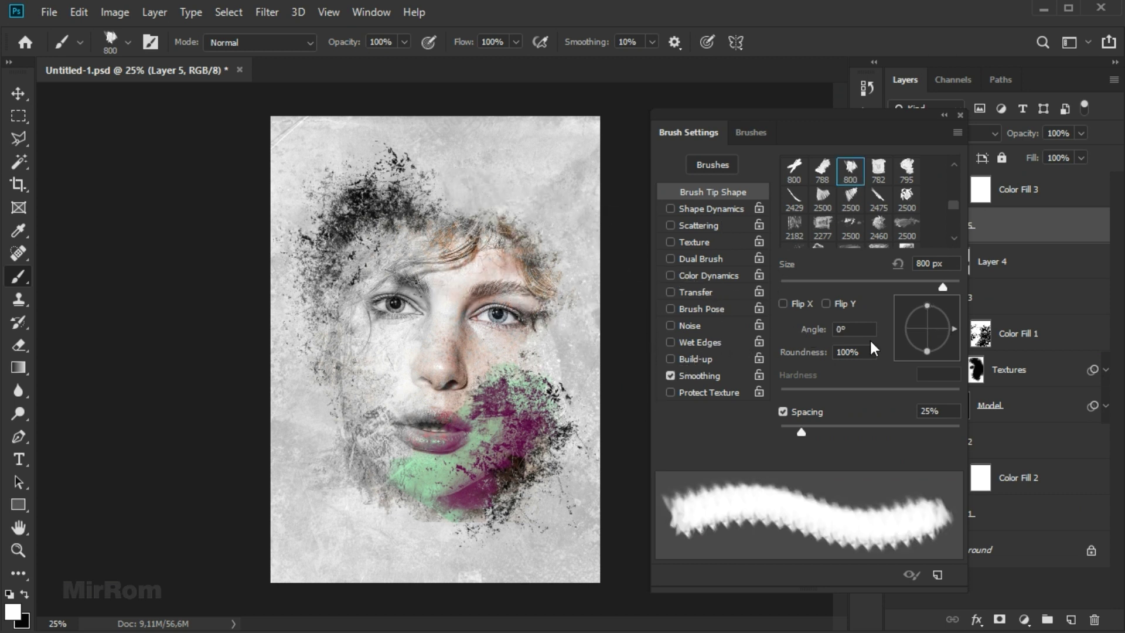
{"action": "left_click", "coordinate": [951, 325]}
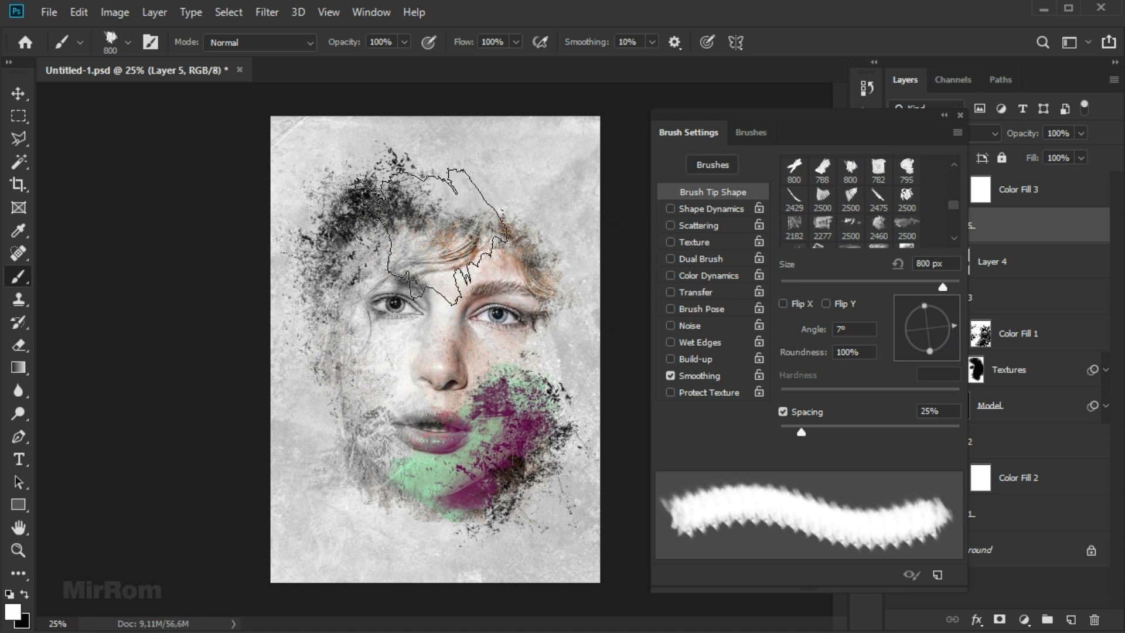
{"action": "left_click", "coordinate": [426, 246]}
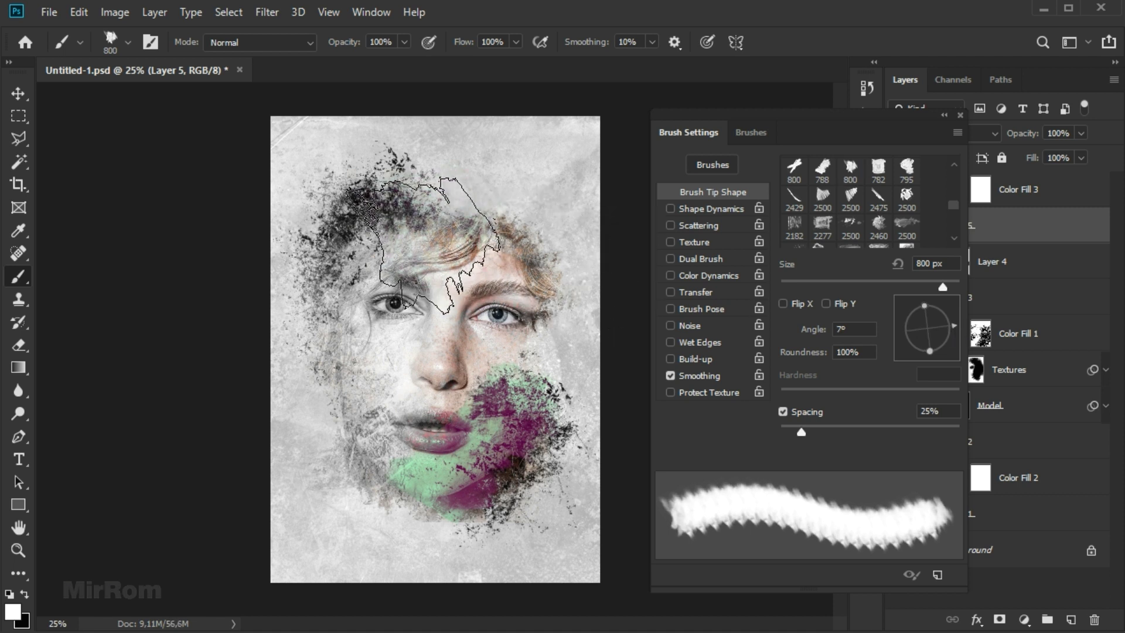
{"action": "left_click", "coordinate": [438, 251]}
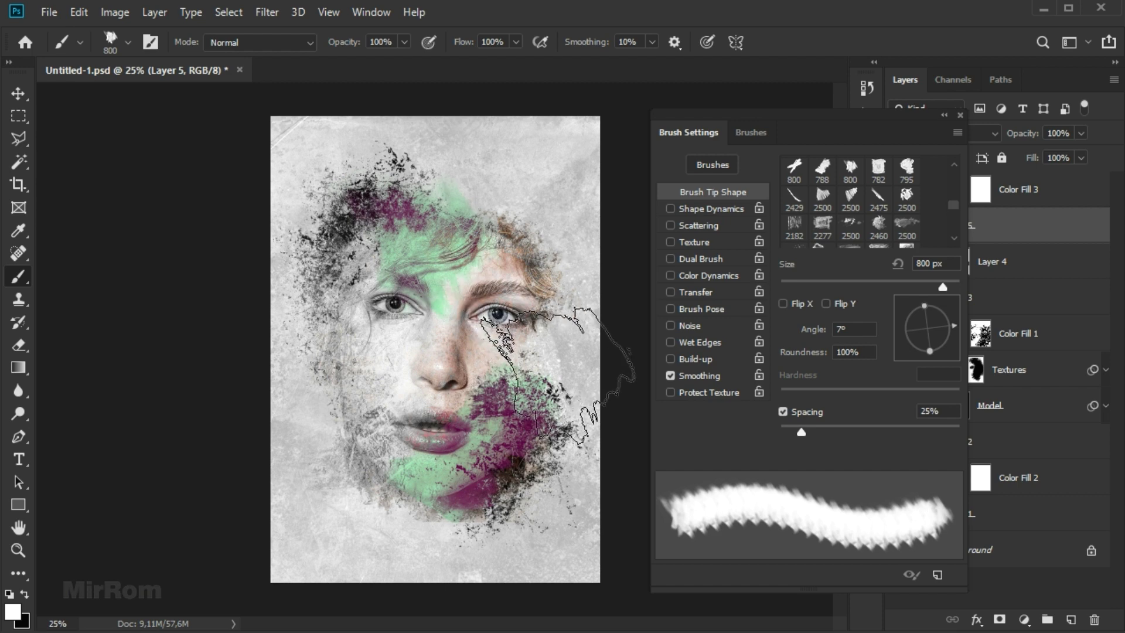
{"action": "key", "text": "ctrl+z"}
{"action": "left_click", "coordinate": [954, 324]}
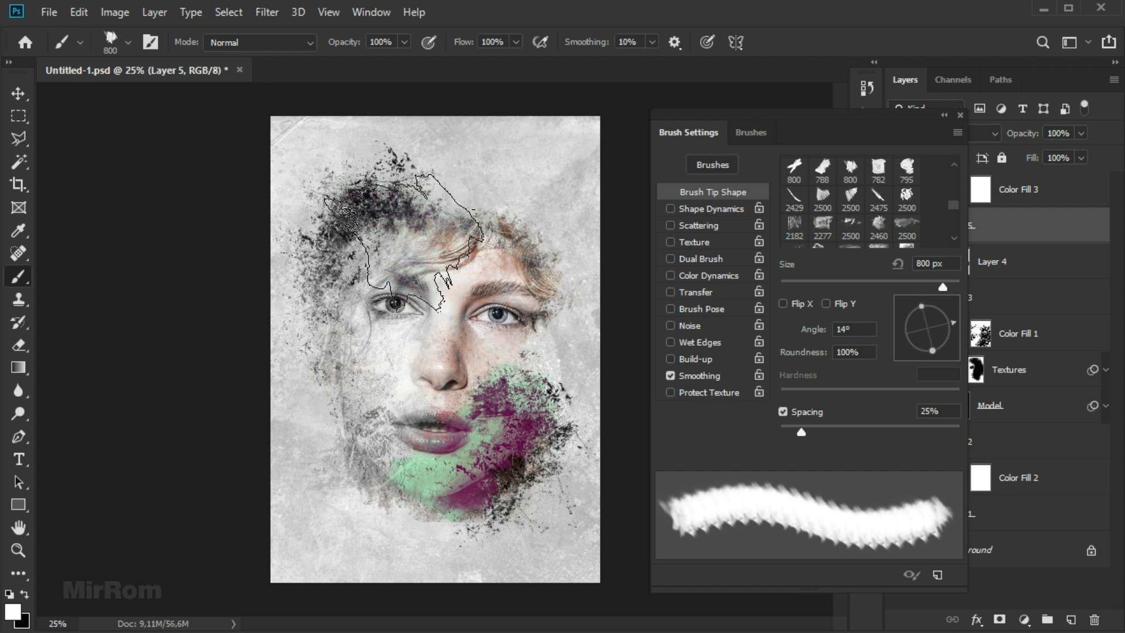
{"action": "left_click", "coordinate": [415, 227]}
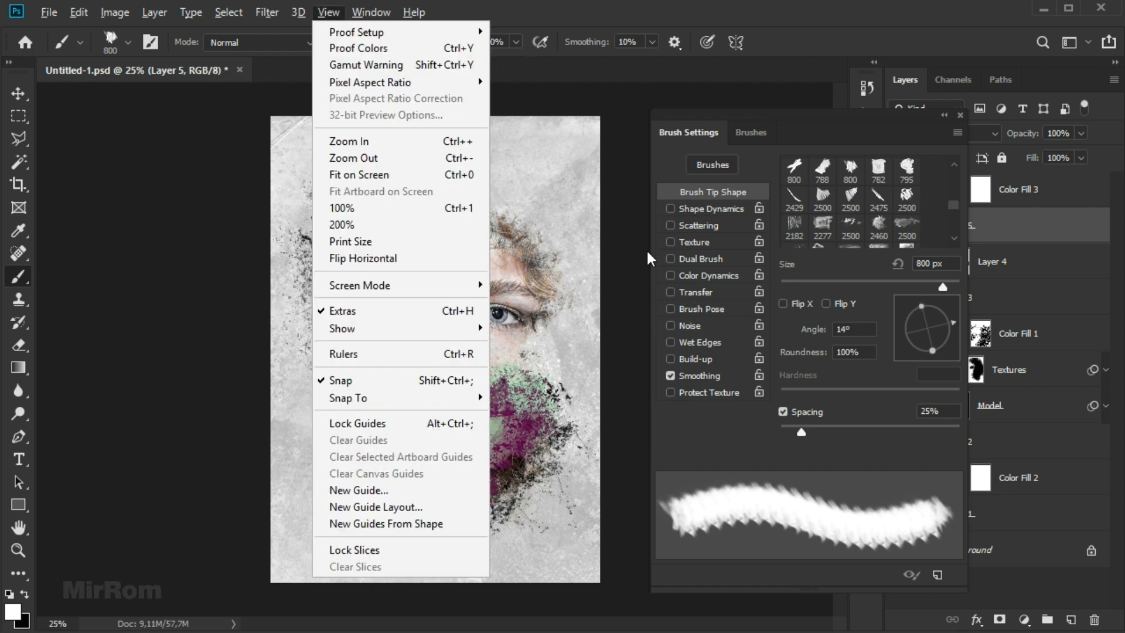
{"action": "left_click", "coordinate": [960, 115]}
{"action": "key", "text": "v"}
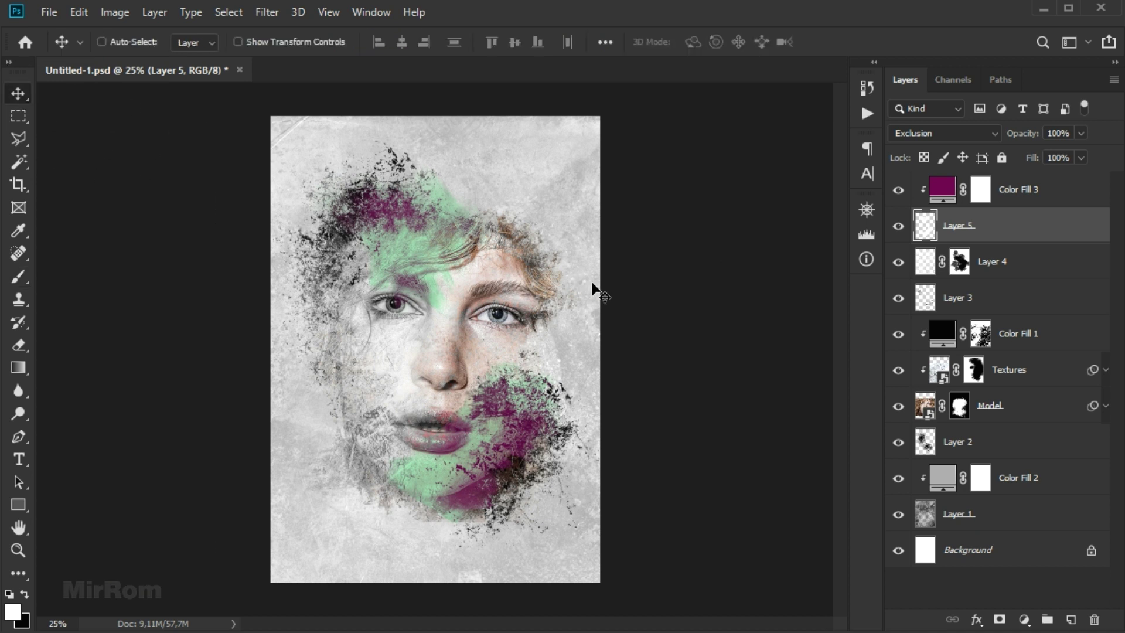
{"action": "left_click", "coordinate": [1025, 201]}
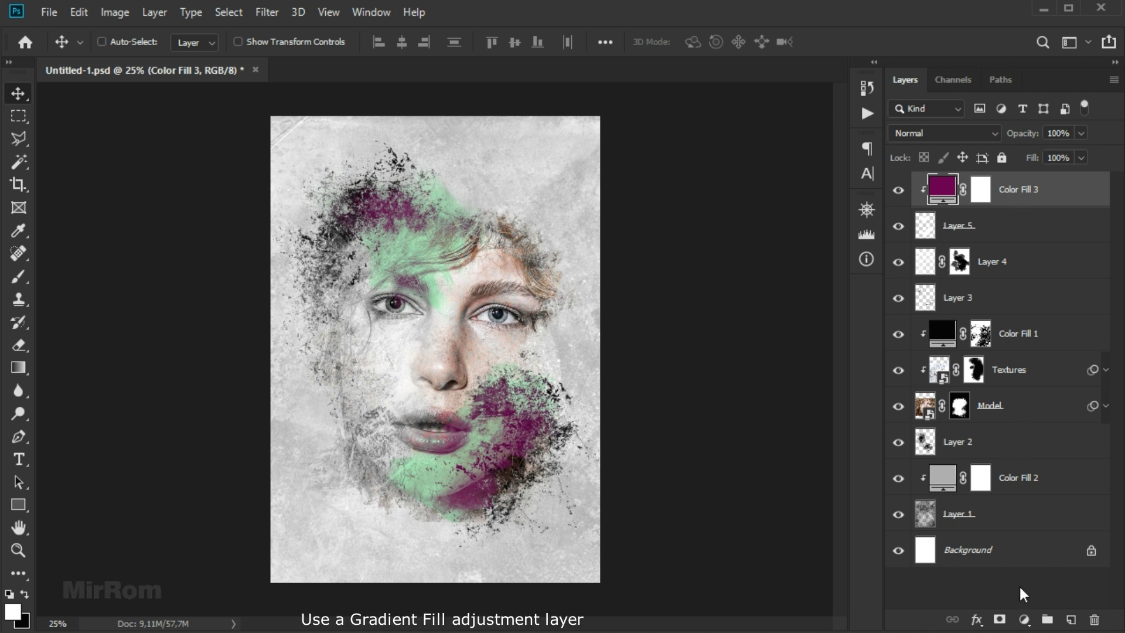
Add a Hue/Saturation adjustment layer with the Reds channel's saturation lowered to -40.
{"action": "left_click", "coordinate": [1025, 619]}
{"action": "left_click", "coordinate": [1074, 450]}
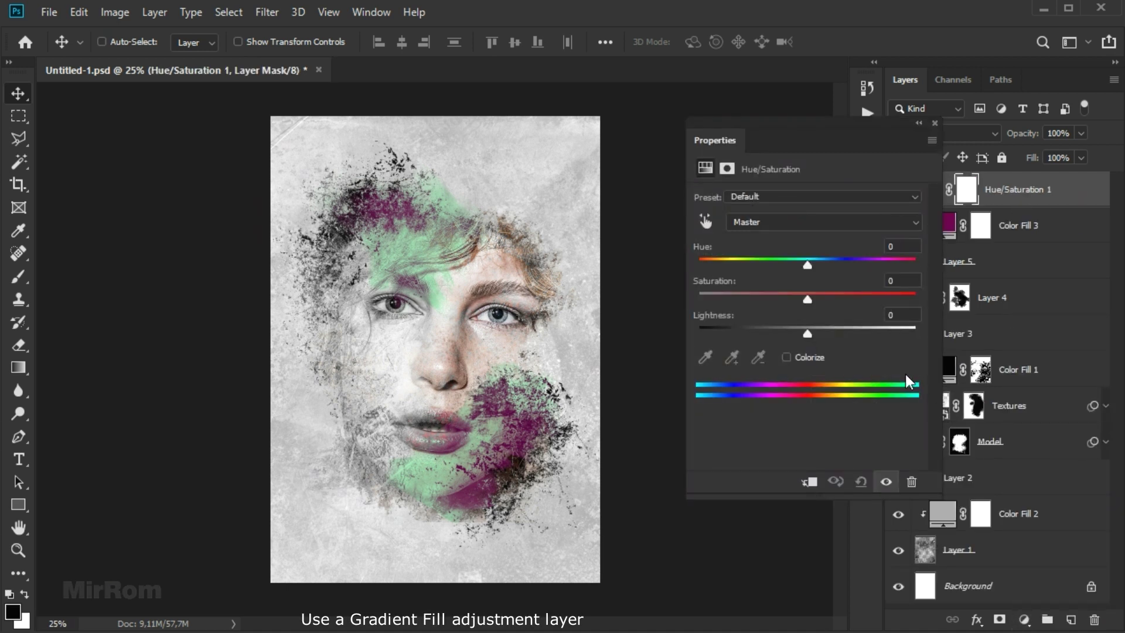
{"action": "left_click", "coordinate": [795, 228]}
{"action": "left_click", "coordinate": [786, 247]}
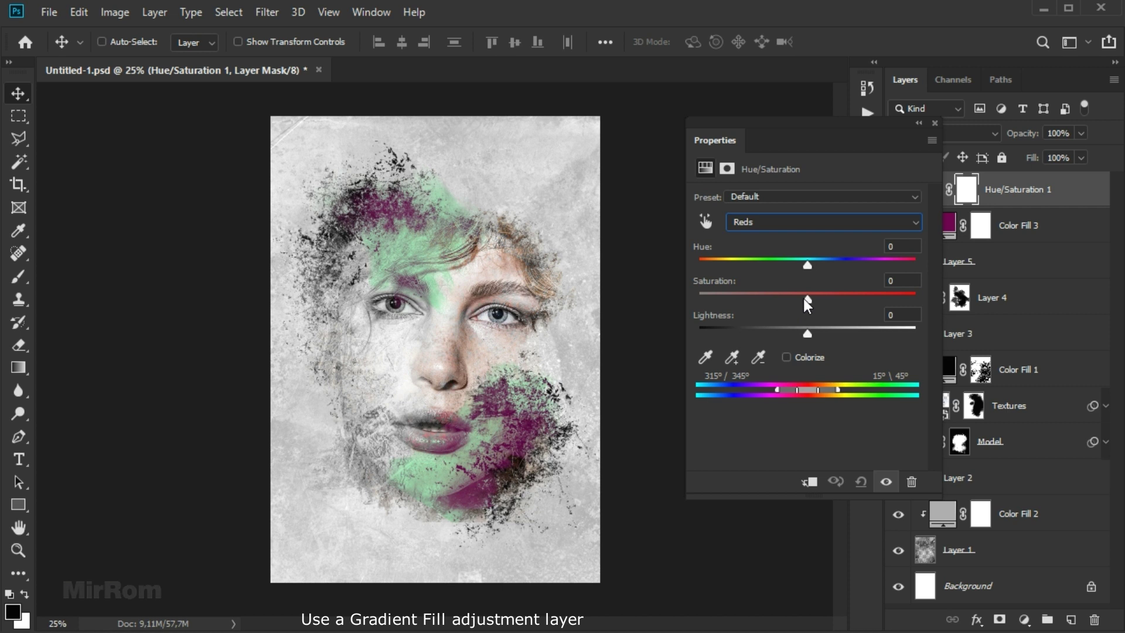
{"action": "left_click_drag", "start_coordinate": [807, 299], "coordinate": [769, 301]}
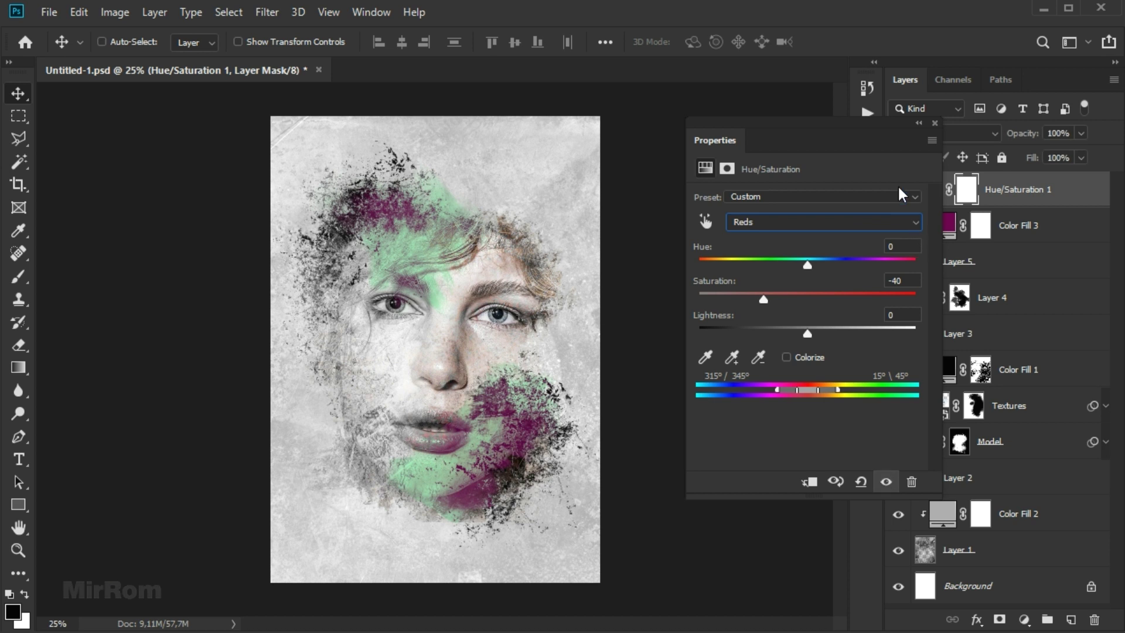
{"action": "left_click", "coordinate": [935, 123]}
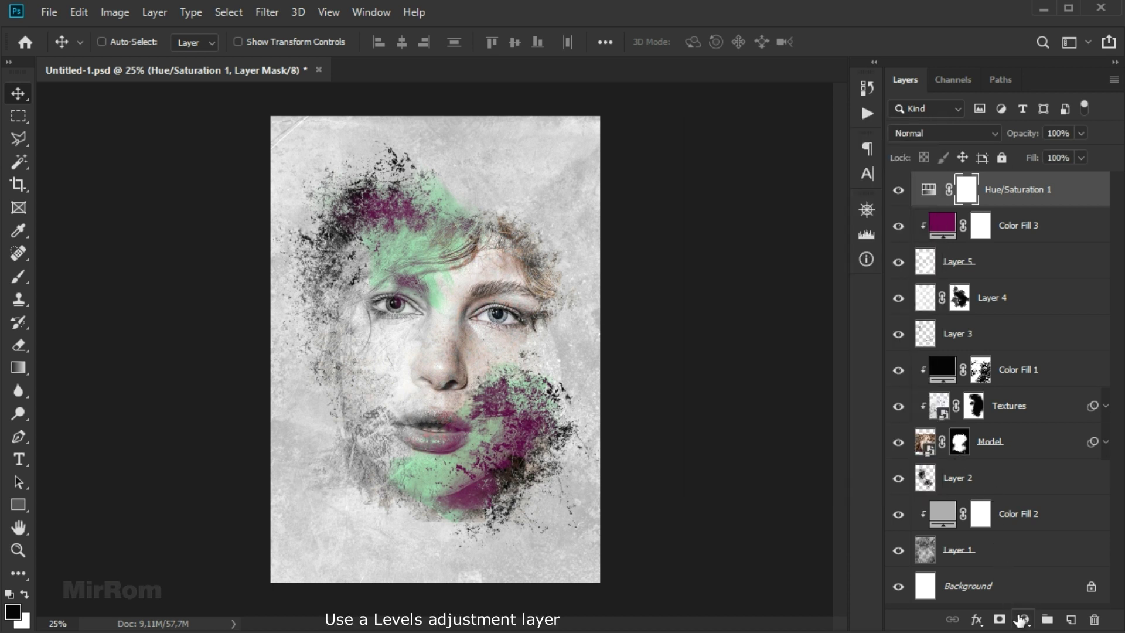
Add a Levels adjustment layer with input levels 6, 0.87 and 239.
{"action": "left_click", "coordinate": [1024, 620]}
{"action": "left_click", "coordinate": [1070, 381]}
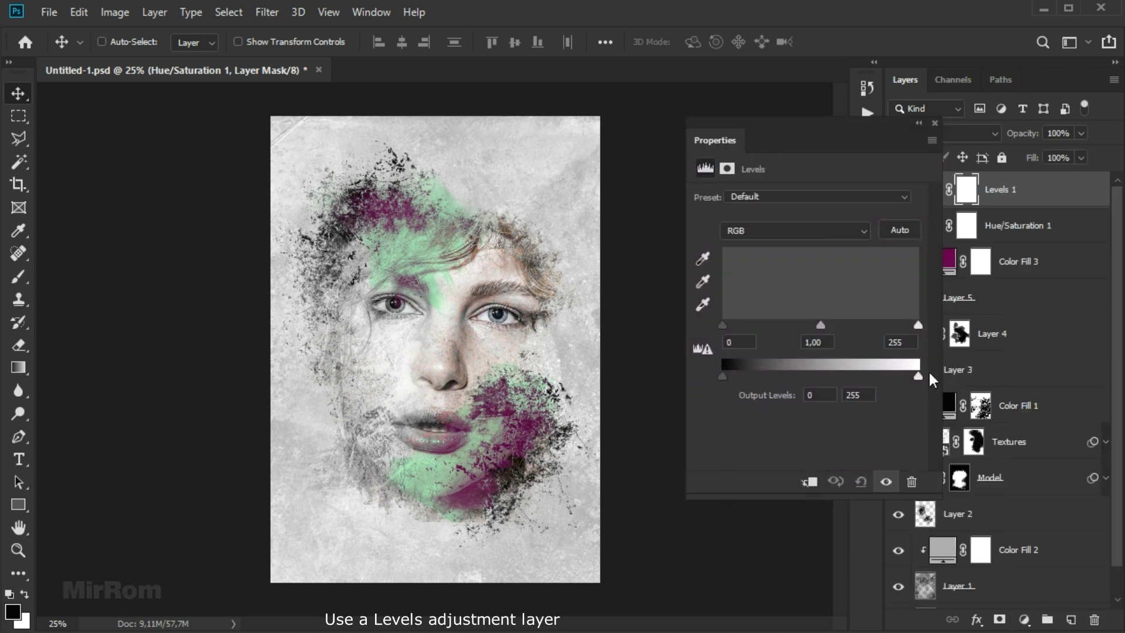
{"action": "left_click_drag", "start_coordinate": [821, 324], "coordinate": [826, 325]}
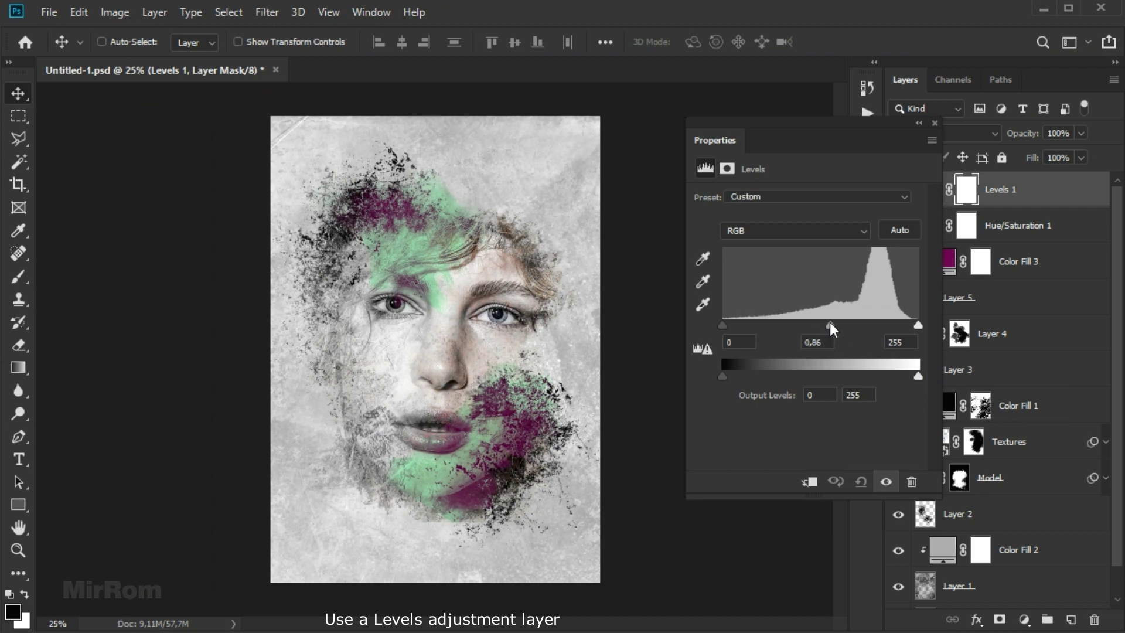
{"action": "left_click_drag", "start_coordinate": [723, 324], "coordinate": [727, 325]}
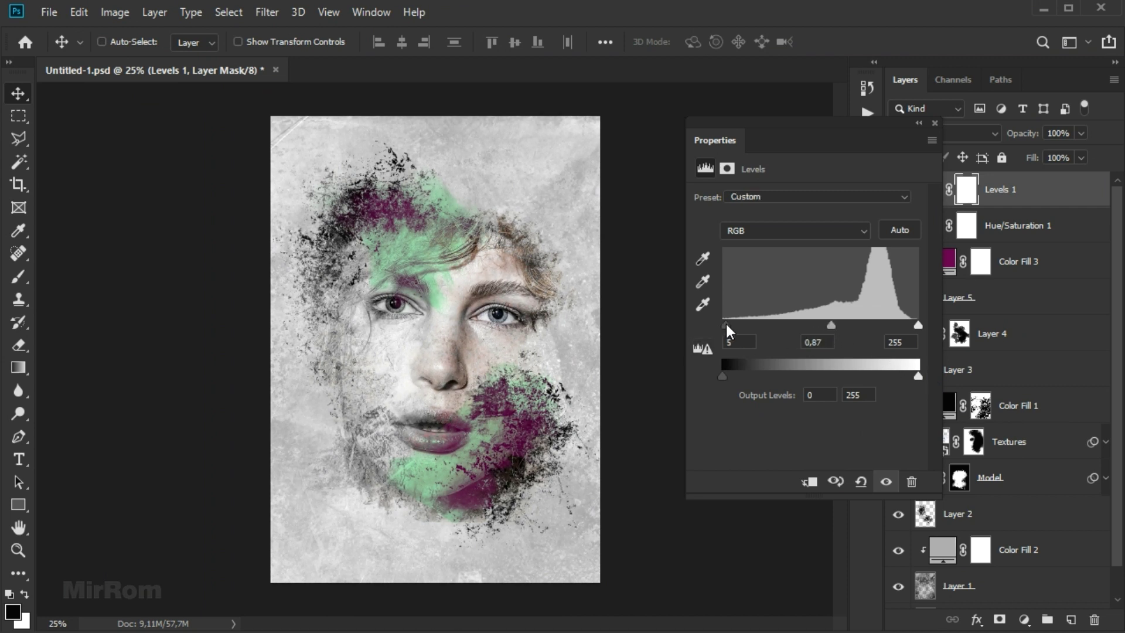
{"action": "left_click_drag", "start_coordinate": [911, 328], "coordinate": [907, 325]}
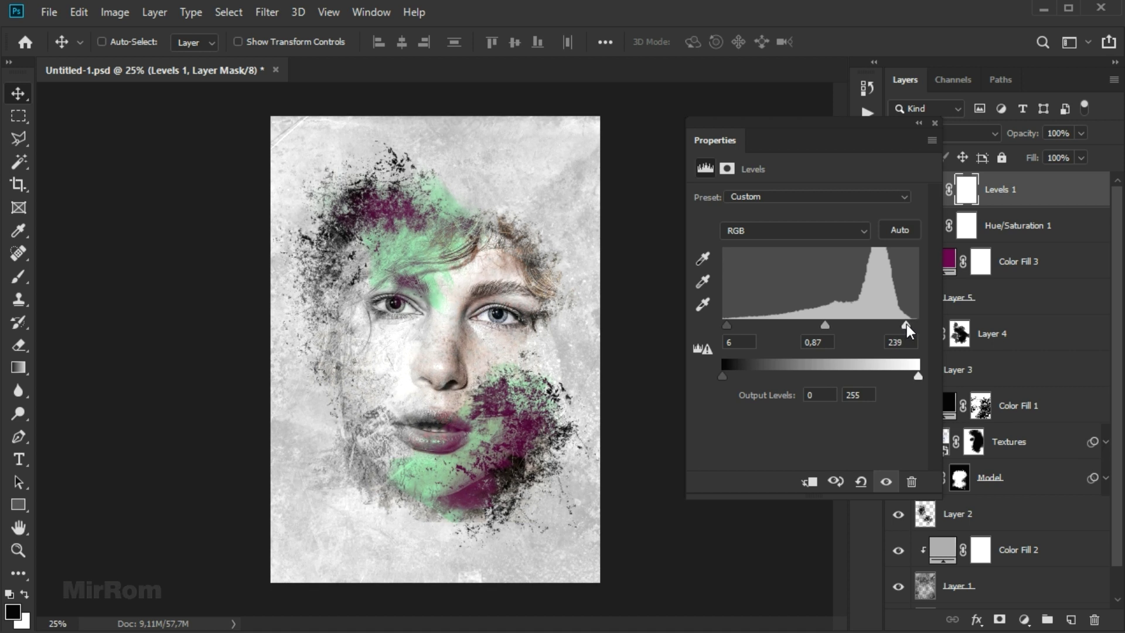
{"action": "left_click", "coordinate": [886, 481]}
{"action": "left_click", "coordinate": [934, 123]}
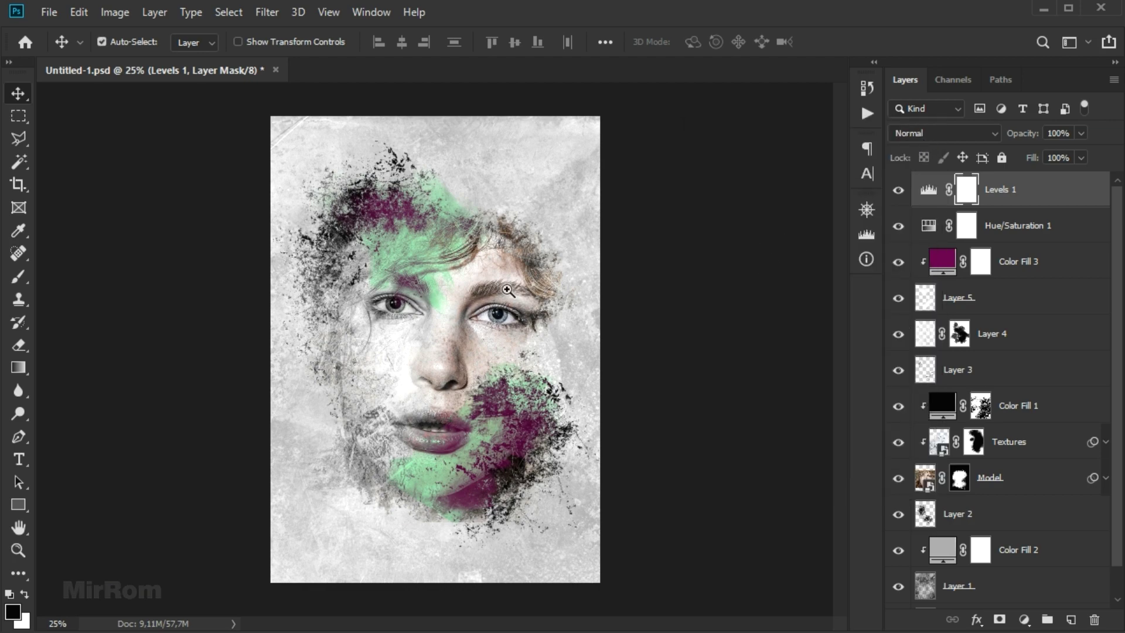
Zoom to 50% on the face and scroll to frame the eyes and mouth.
{"action": "left_click", "coordinate": [508, 290]}
{"action": "scroll", "coordinate": [495, 306], "scroll_direction": "up", "scroll_amount": 1}
{"action": "scroll", "coordinate": [493, 305], "scroll_direction": "down", "scroll_amount": 4}
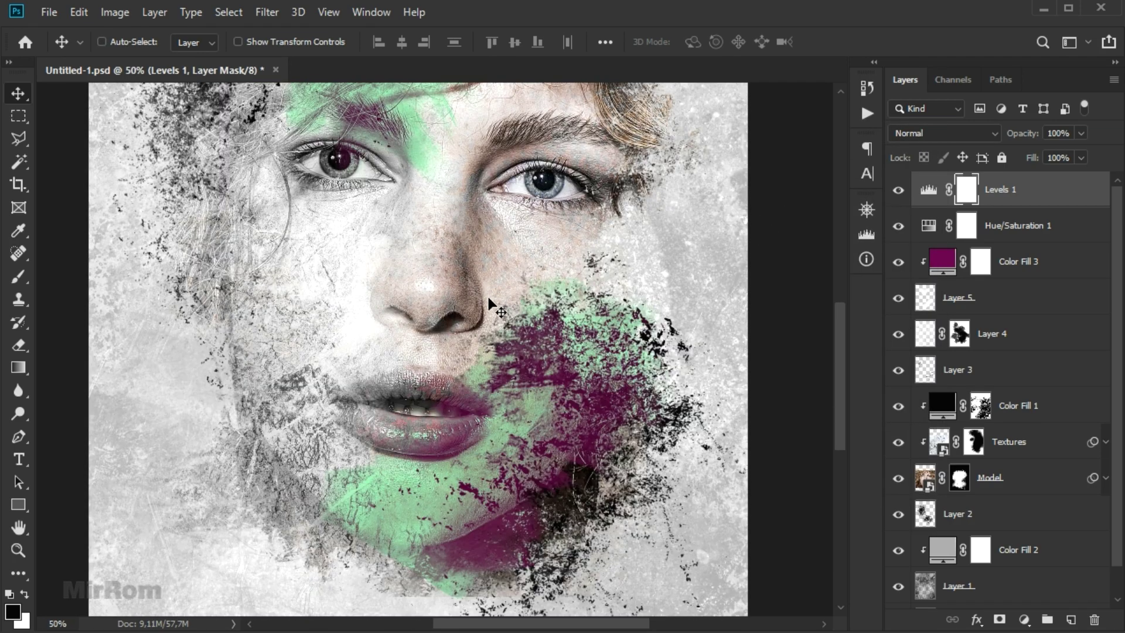